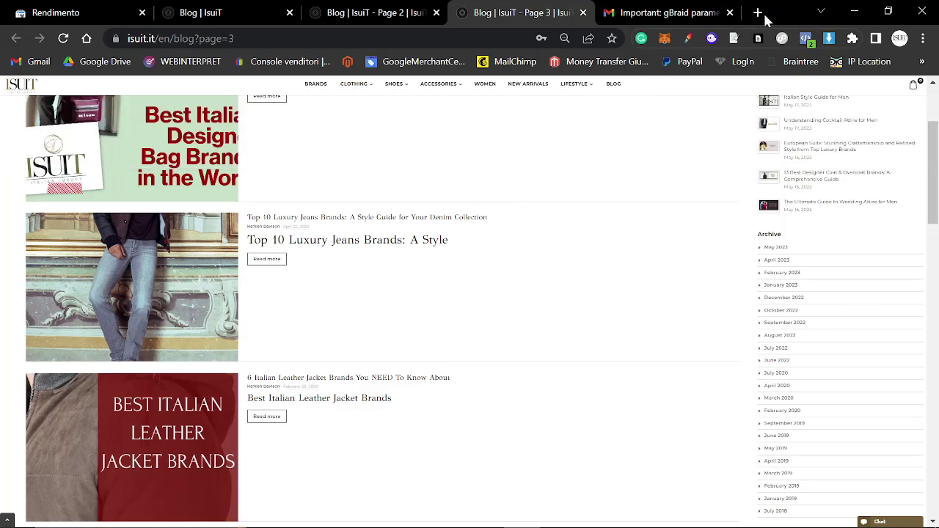
Step: Close the extra browser tabs and copy the link address of the "Top 10 Luxury Jeans Brands" blog article
{"action": "left_click", "coordinate": [730, 12]}
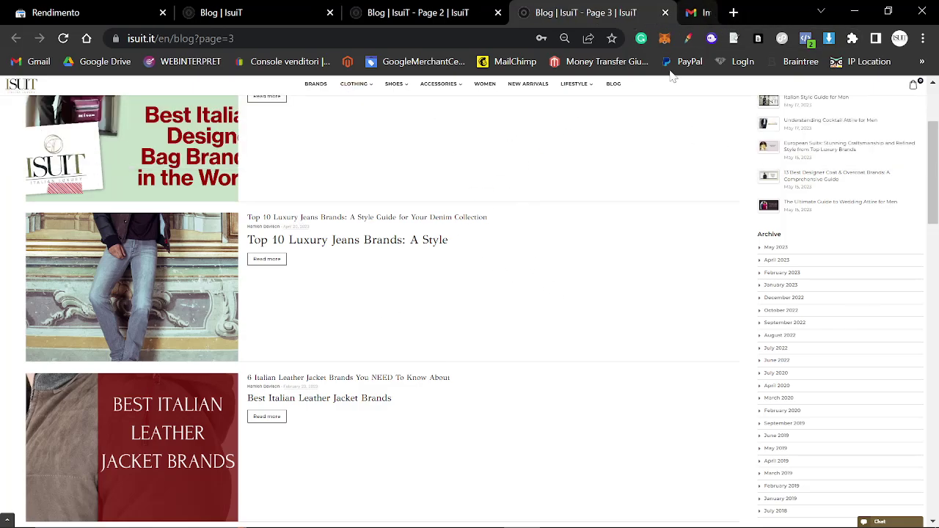
{"action": "middle_click", "coordinate": [317, 218]}
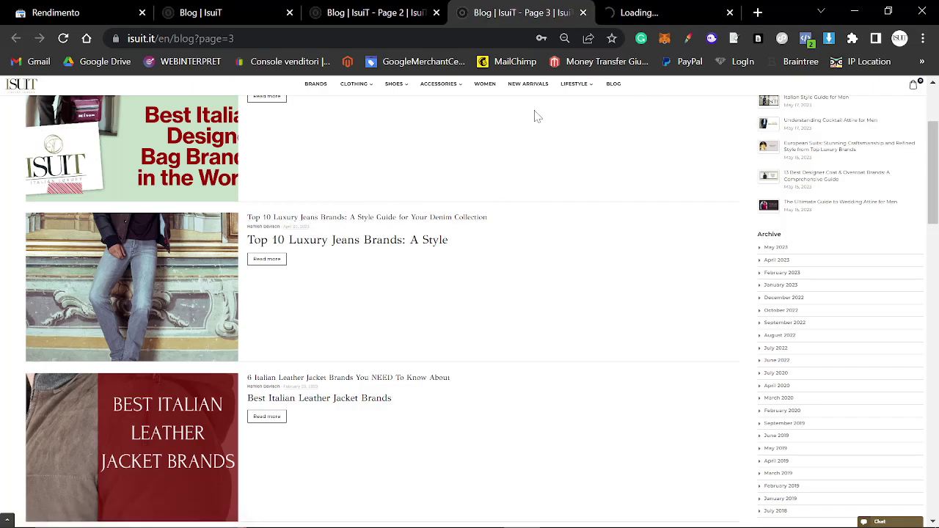
{"action": "left_click", "coordinate": [730, 12]}
{"action": "mouse_move", "coordinate": [354, 84]}
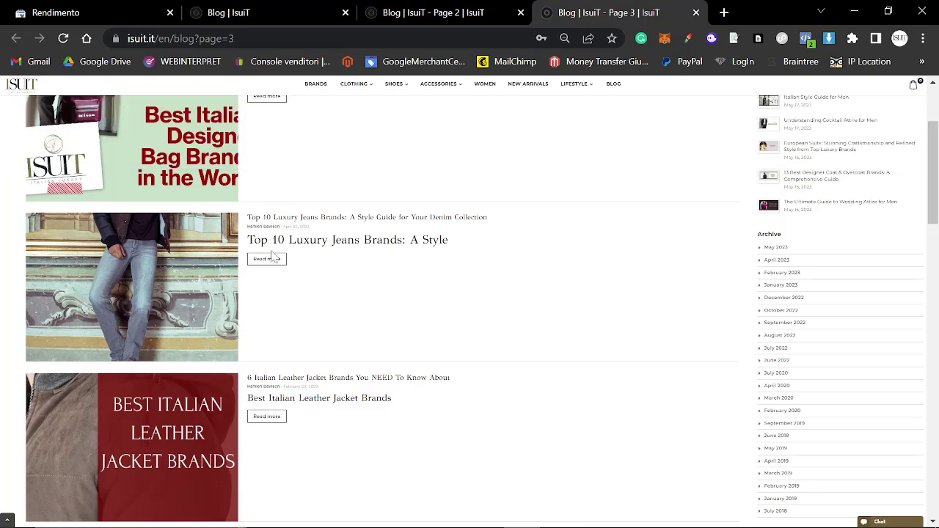
{"action": "right_click", "coordinate": [198, 245]}
{"action": "left_click", "coordinate": [288, 349]}
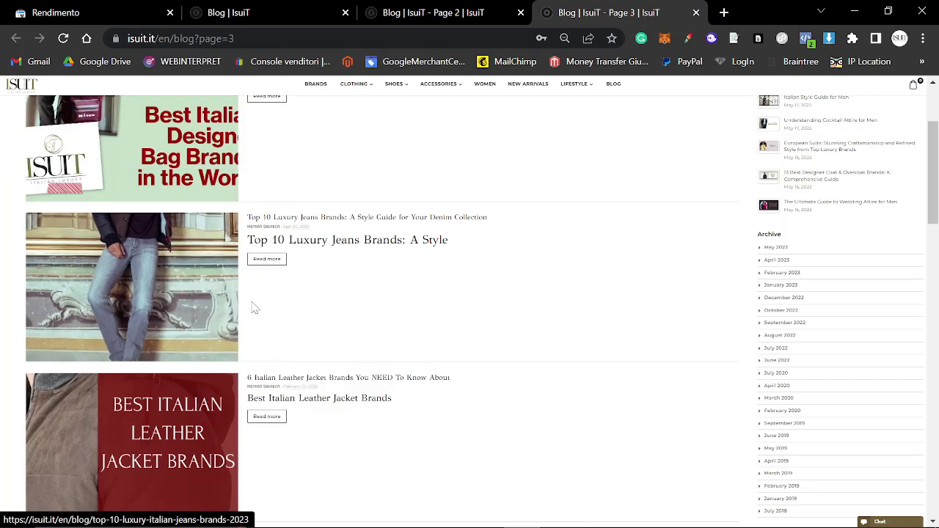
{"action": "left_click", "coordinate": [92, 9]}
{"action": "left_click", "coordinate": [132, 134]}
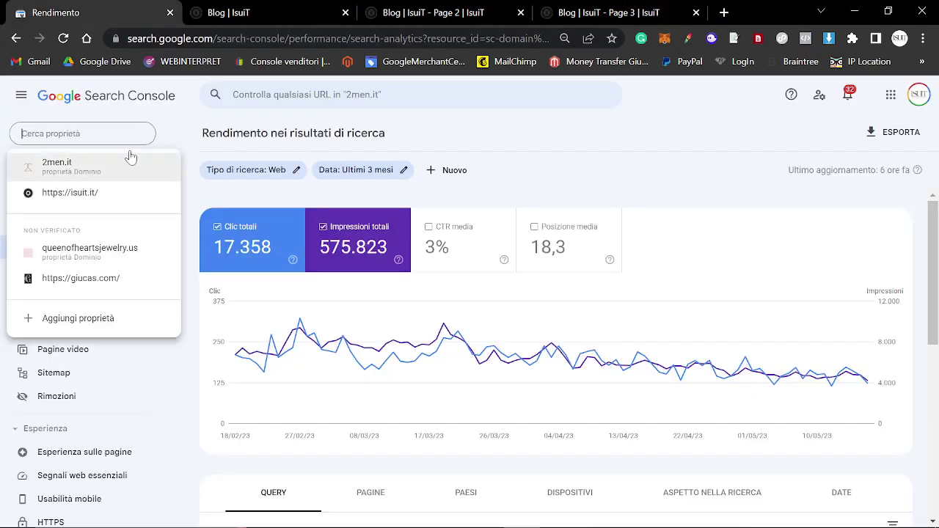
{"action": "left_click", "coordinate": [105, 193]}
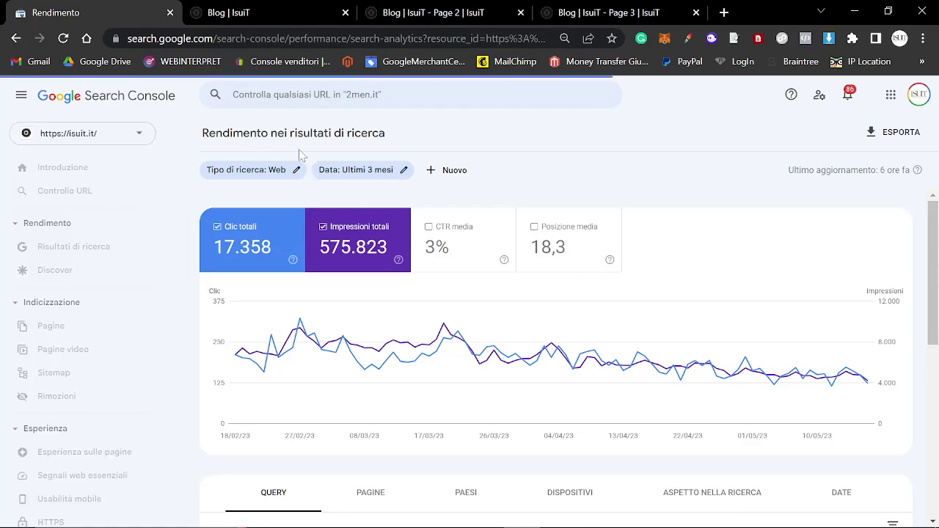
Step: Change the language parameter in the Search Console address so the interface displays in English
{"action": "left_click", "coordinate": [458, 175]}
{"action": "left_click_drag", "start_coordinate": [501, 38], "coordinate": [552, 38]}
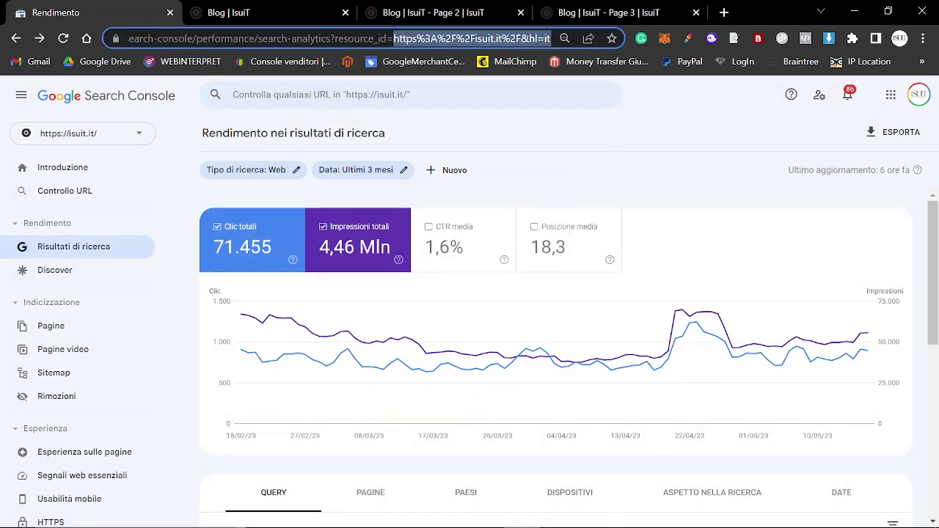
{"action": "key", "text": "Return"}
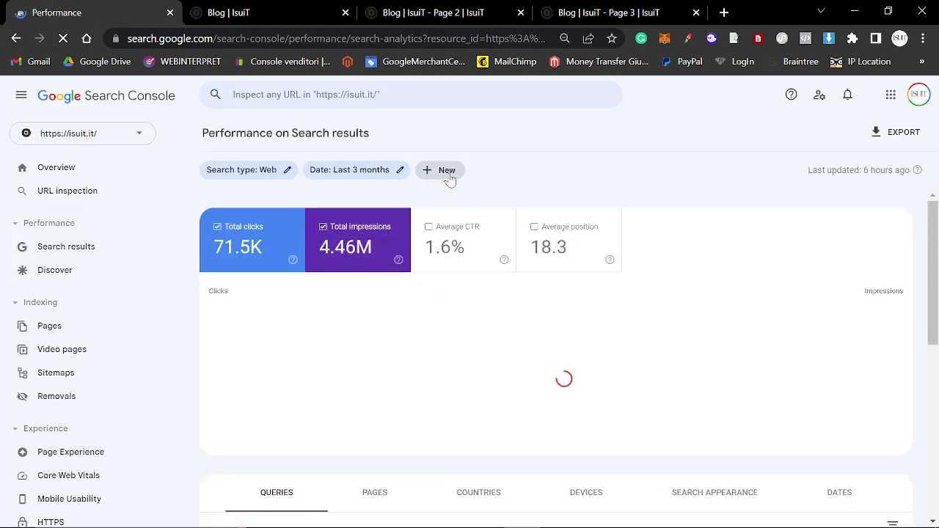
{"action": "left_click", "coordinate": [450, 180]}
{"action": "left_click", "coordinate": [481, 217]}
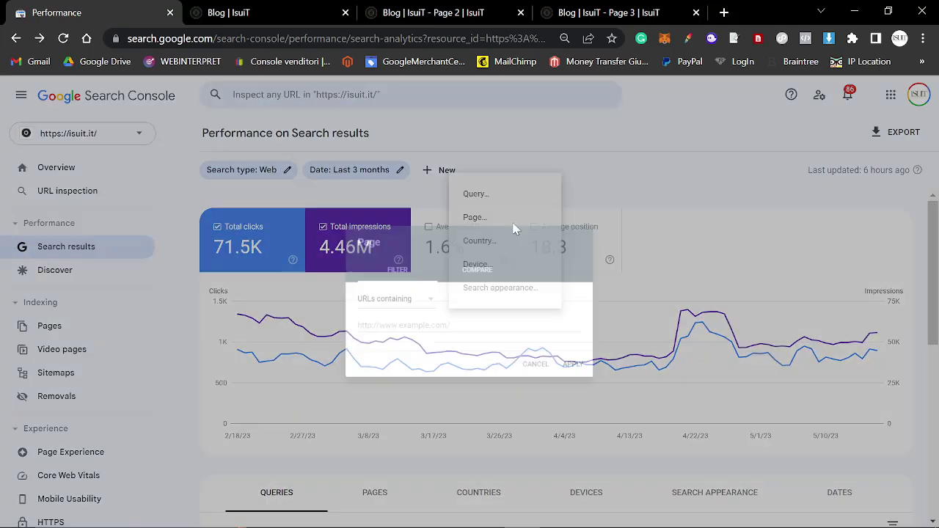
{"action": "key", "text": "ctrl+v"}
{"action": "key", "text": "Return"}
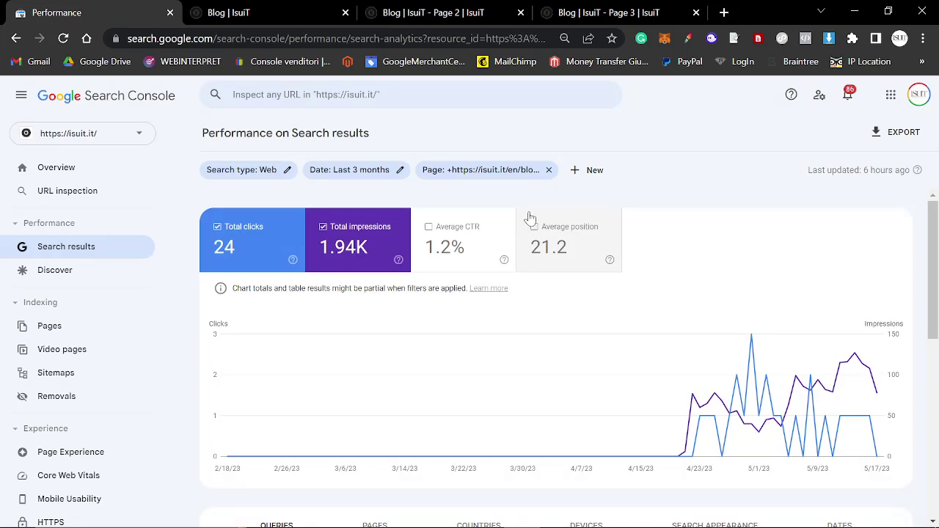
Step: Switch to the Income stream surfers YouTube channel and preview "How I ranked On Google In Under 8 Hours Using AI SEO" among its videos
{"action": "key", "text": "alt+Tab"}
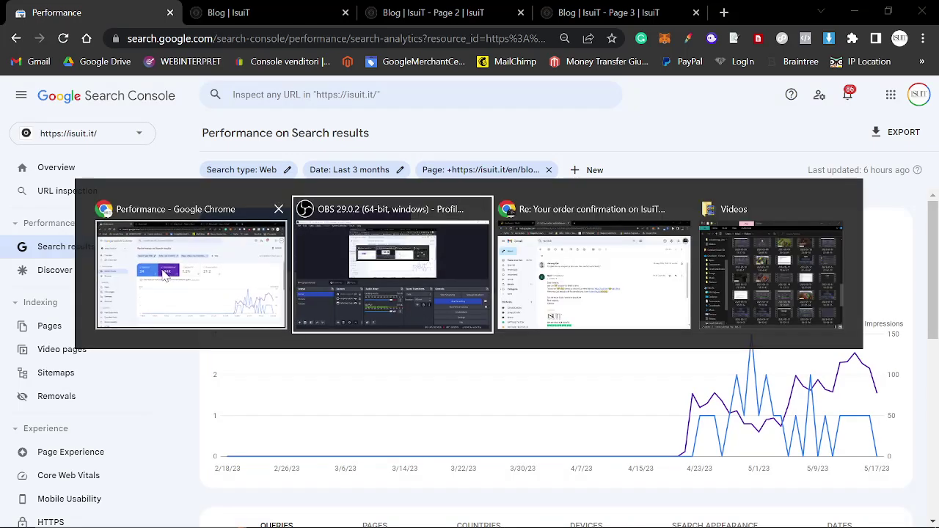
{"action": "left_click", "coordinate": [180, 276]}
{"action": "left_click", "coordinate": [922, 22]}
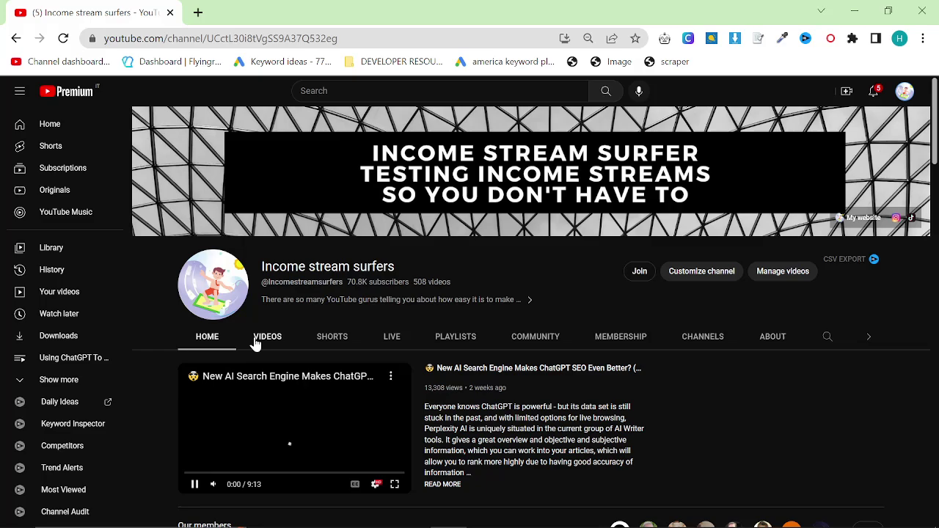
{"action": "left_click", "coordinate": [268, 336]}
{"action": "scroll", "coordinate": [382, 309], "scroll_direction": "down", "scroll_amount": 3}
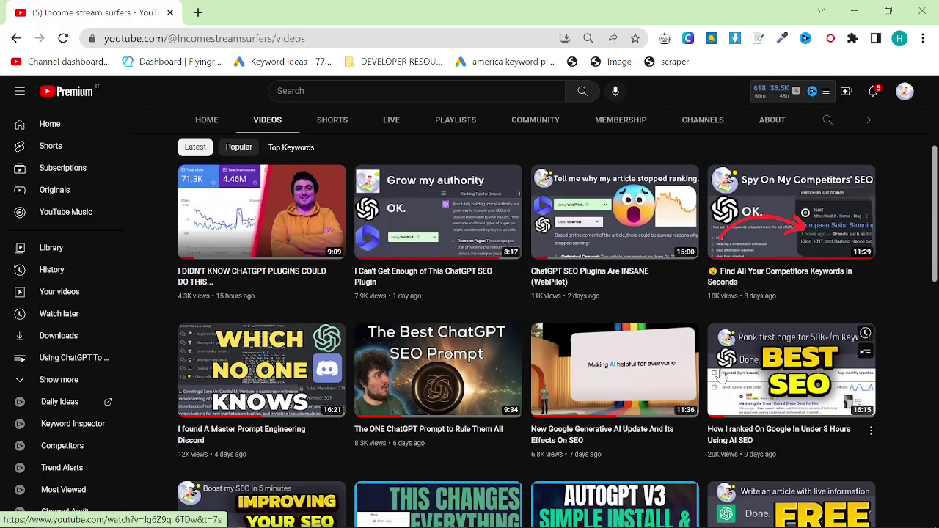
{"action": "mouse_move", "coordinate": [768, 443]}
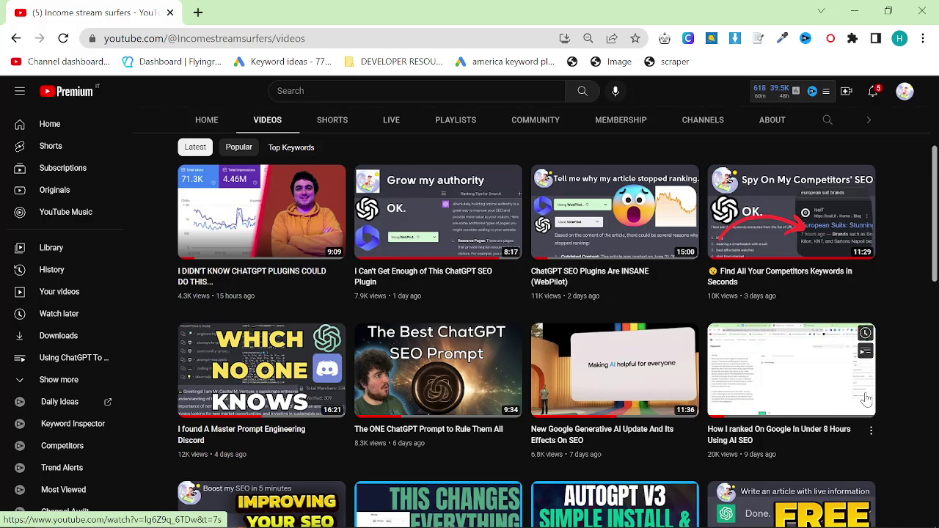
Step: Return to page 3 of the IsuiT blog and copy the link address of "The 6 Best Italian Designer Bag Brands in the World"
{"action": "key", "text": "alt+Tab"}
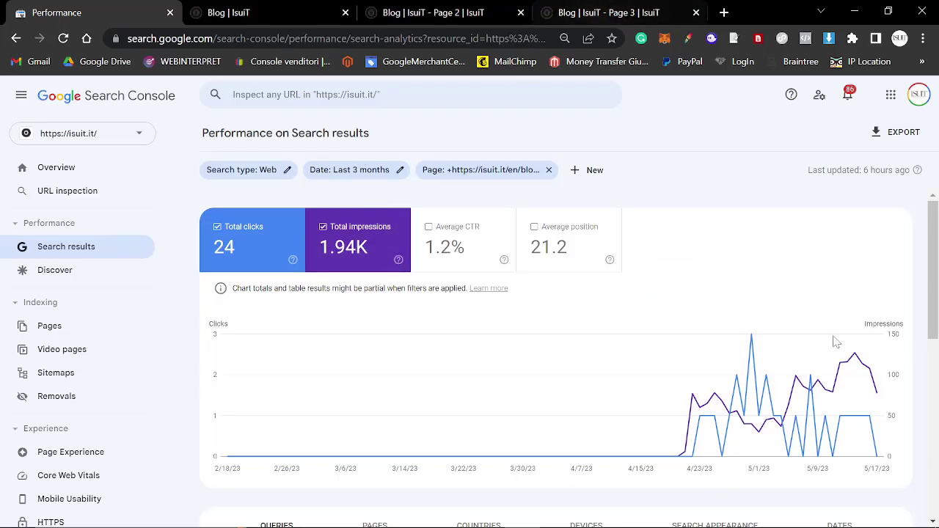
{"action": "left_click", "coordinate": [609, 13]}
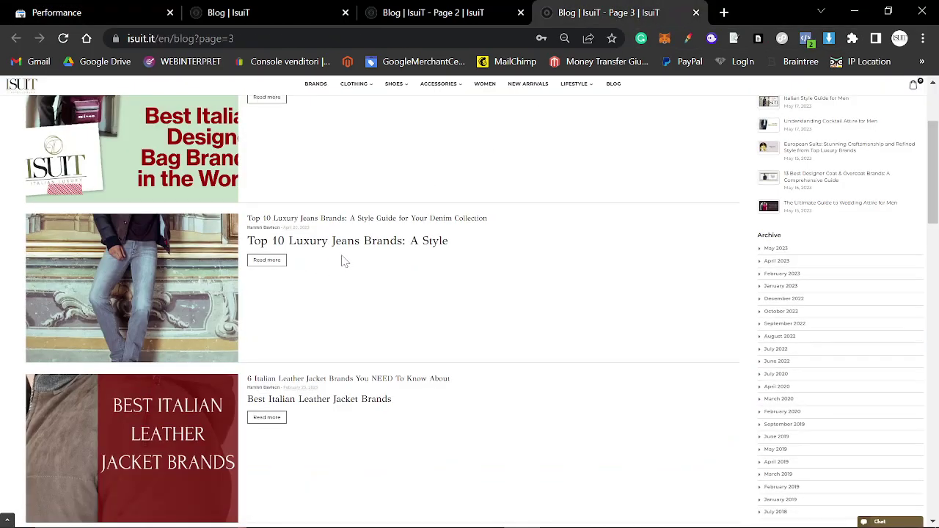
{"action": "scroll", "coordinate": [343, 262], "scroll_direction": "up", "scroll_amount": 3}
{"action": "right_click", "coordinate": [200, 242]}
{"action": "left_click", "coordinate": [271, 346]}
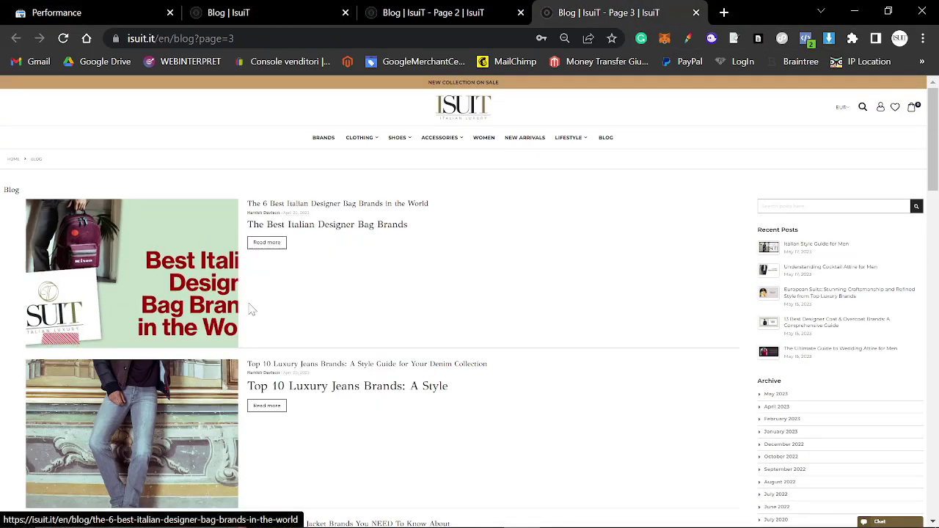
Step: Inspect the jeans article's May 17 data point and its most recent date (May 18, 2023) report, and return to the three-month view
{"action": "left_click", "coordinate": [161, 12]}
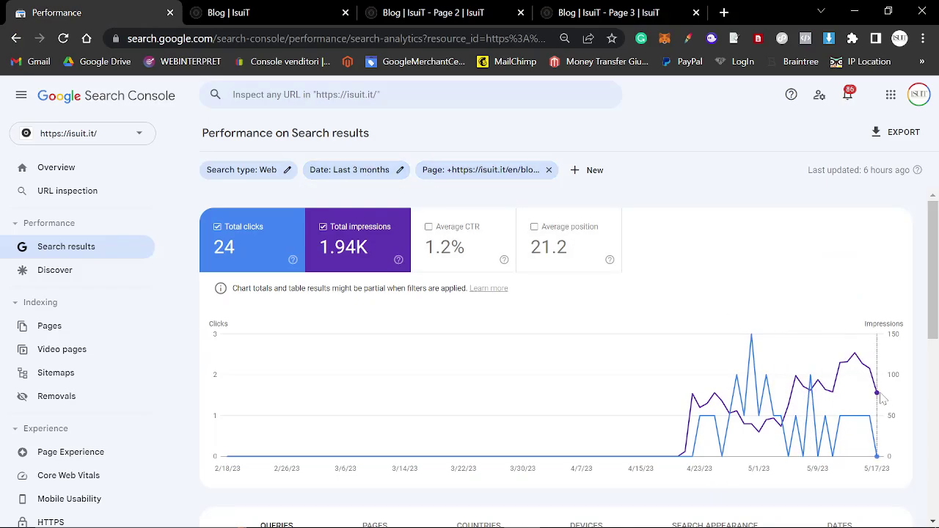
{"action": "mouse_move", "coordinate": [883, 398]}
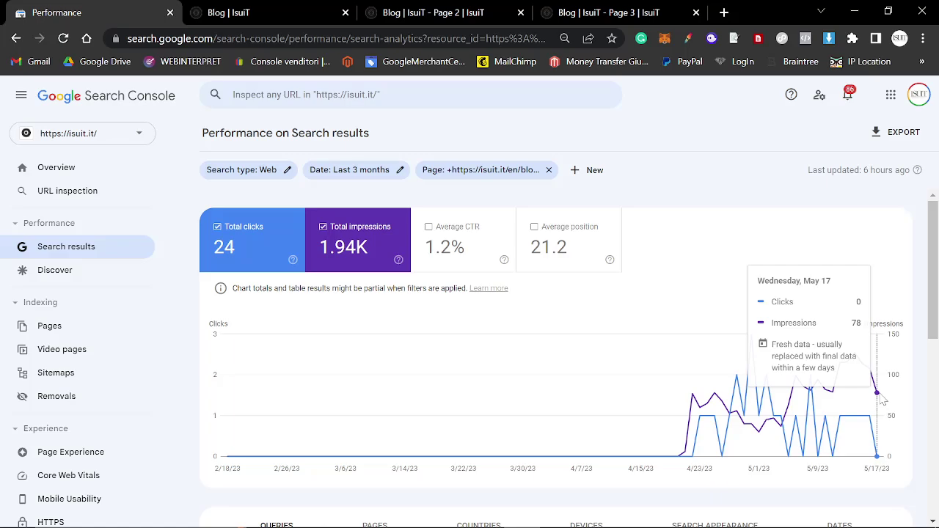
{"action": "left_click", "coordinate": [381, 170]}
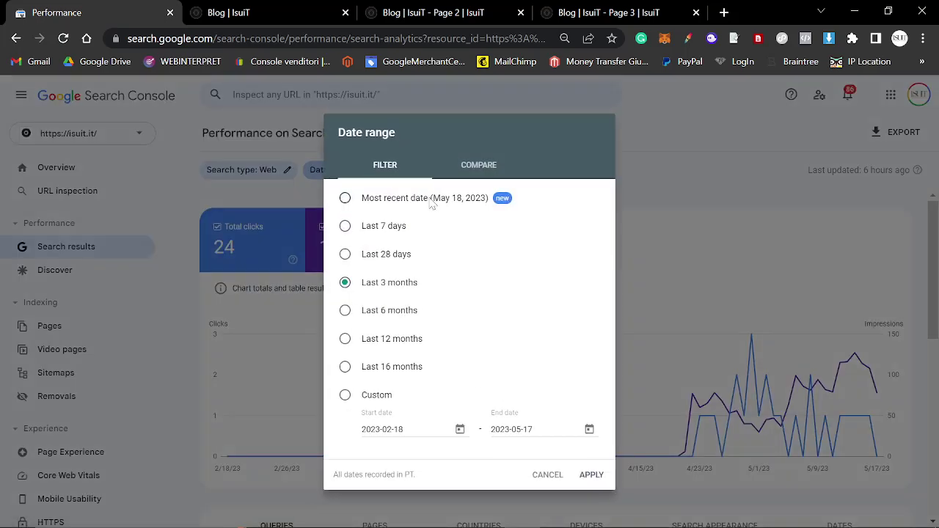
{"action": "left_click", "coordinate": [592, 475]}
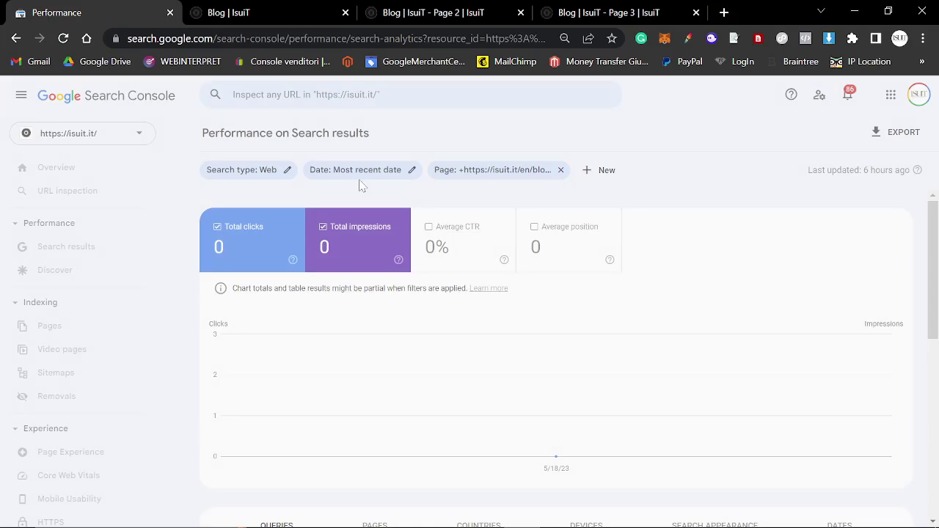
{"action": "left_click", "coordinate": [17, 39]}
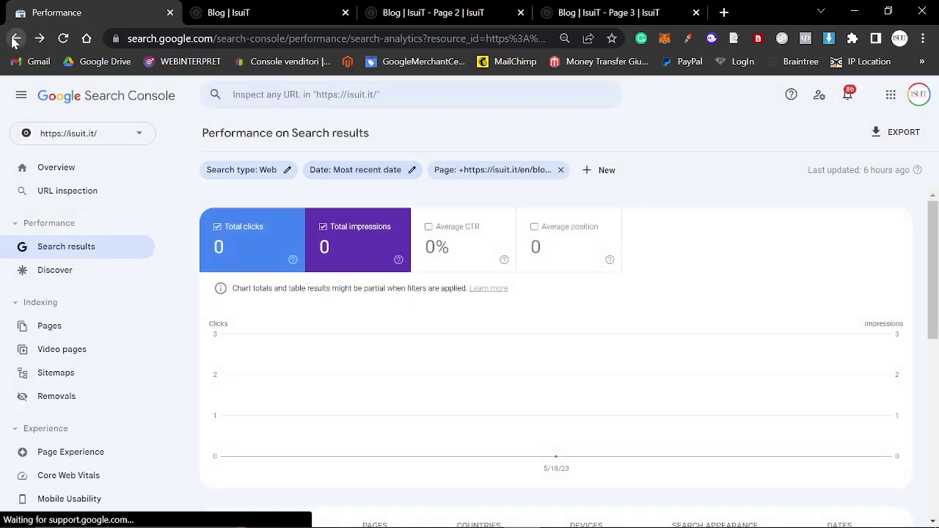
{"action": "left_click", "coordinate": [480, 169]}
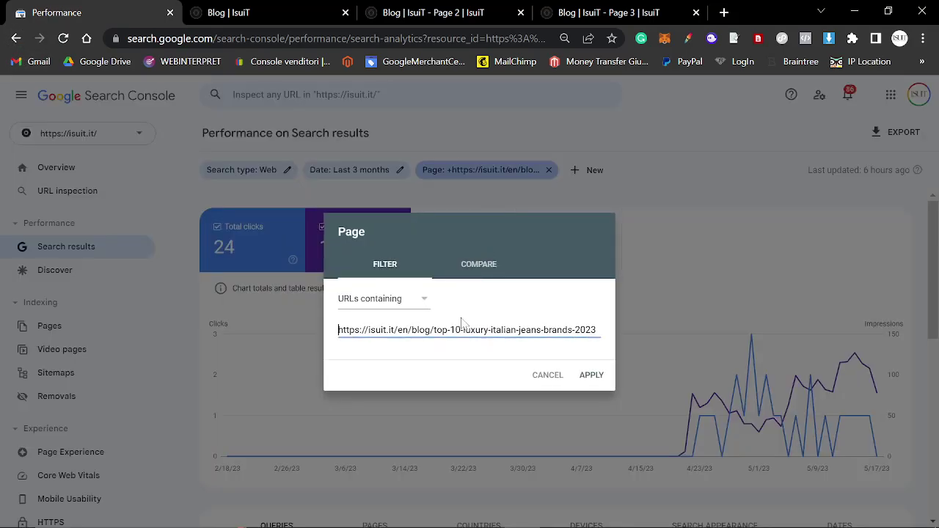
{"action": "left_click", "coordinate": [592, 375]}
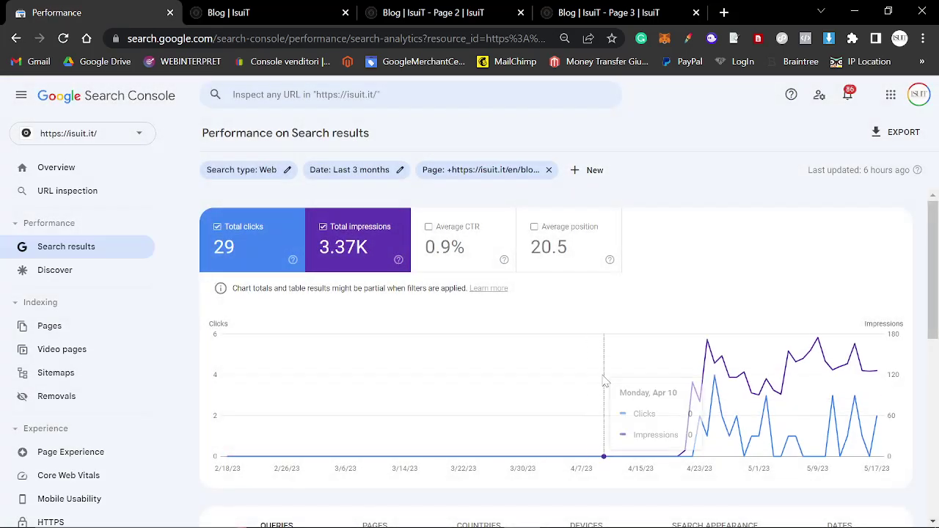
{"action": "mouse_move", "coordinate": [879, 376]}
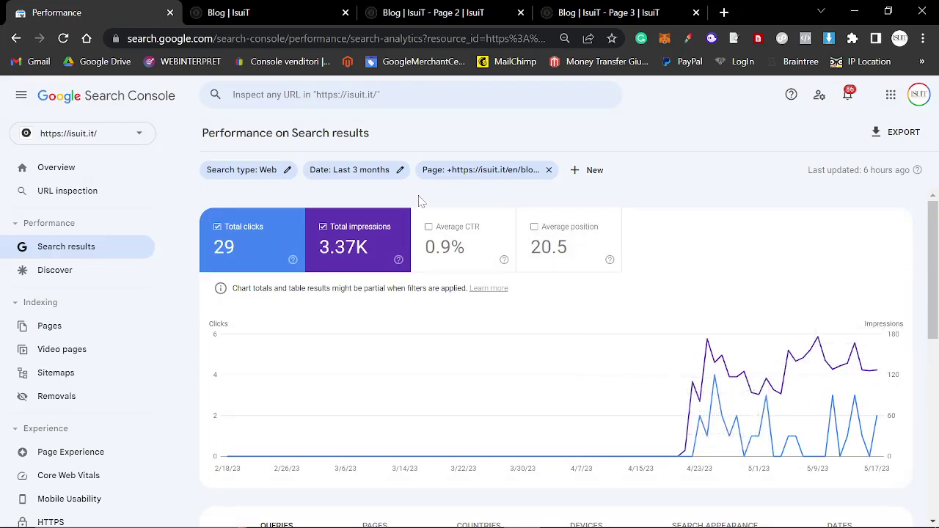
Step: View the bag article's performance for the most recent date (May 18, 2023), and go back to the last-3-months report
{"action": "left_click", "coordinate": [403, 169]}
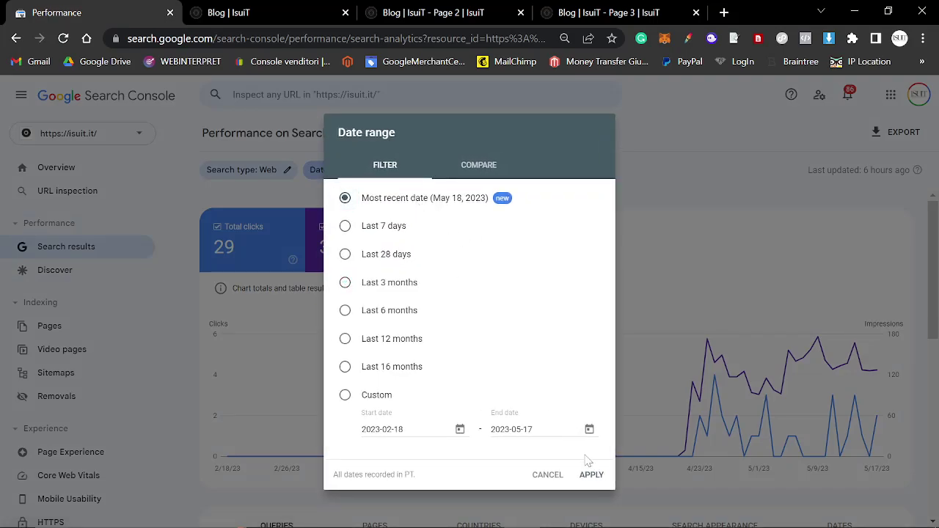
{"action": "left_click", "coordinate": [591, 477]}
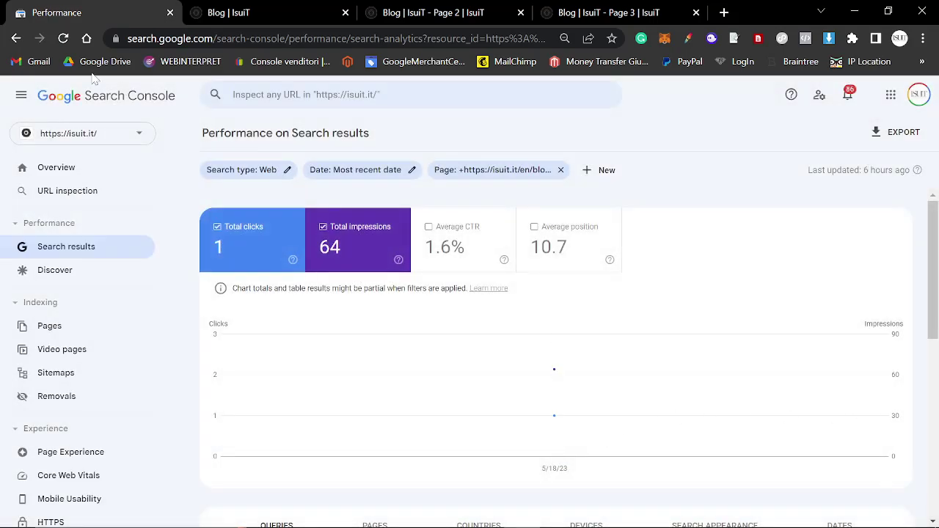
{"action": "left_click", "coordinate": [15, 40]}
{"action": "mouse_move", "coordinate": [883, 387]}
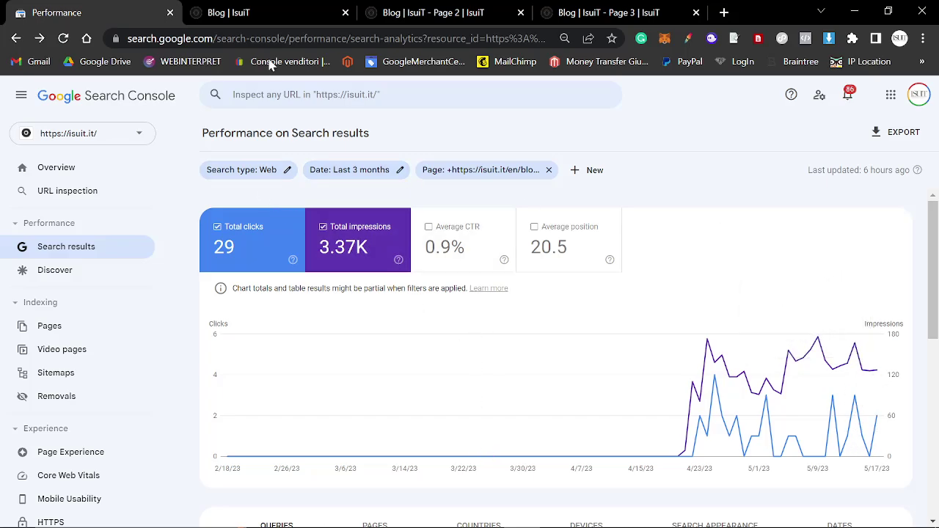
Step: Close the blog's page 3 and copy the link address of the "Top Italian Sneaker Brands & Products" article from page 2
{"action": "left_click", "coordinate": [657, 9]}
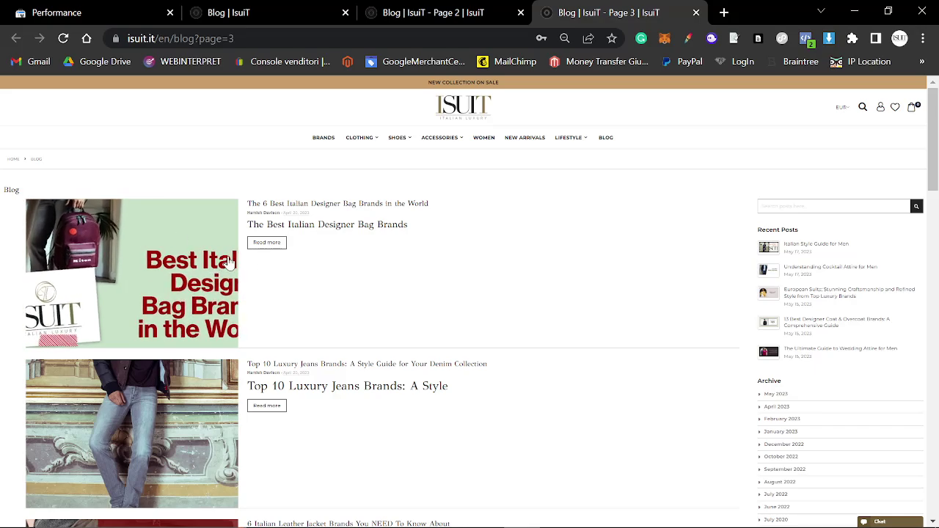
{"action": "left_click", "coordinate": [695, 15]}
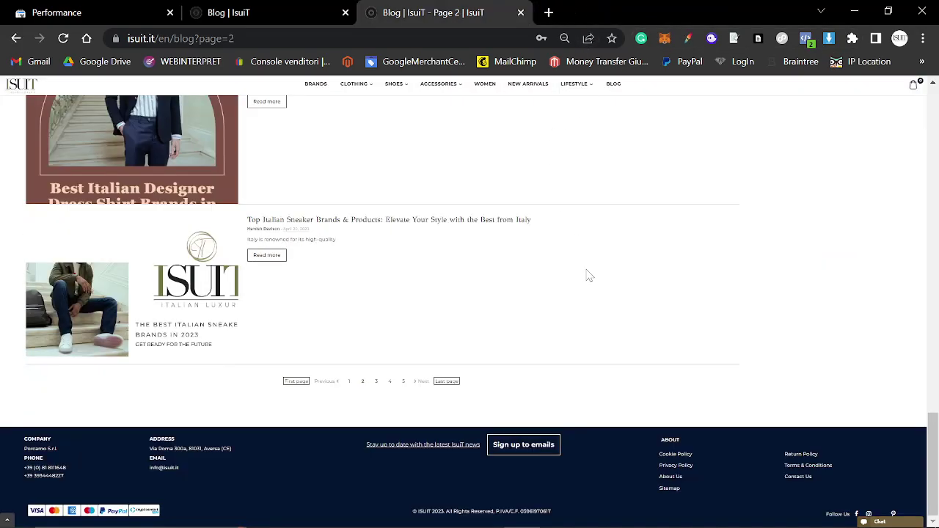
{"action": "scroll", "coordinate": [449, 264], "scroll_direction": "up", "scroll_amount": 2}
{"action": "scroll", "coordinate": [330, 331], "scroll_direction": "down", "scroll_amount": 1}
{"action": "right_click", "coordinate": [171, 364]}
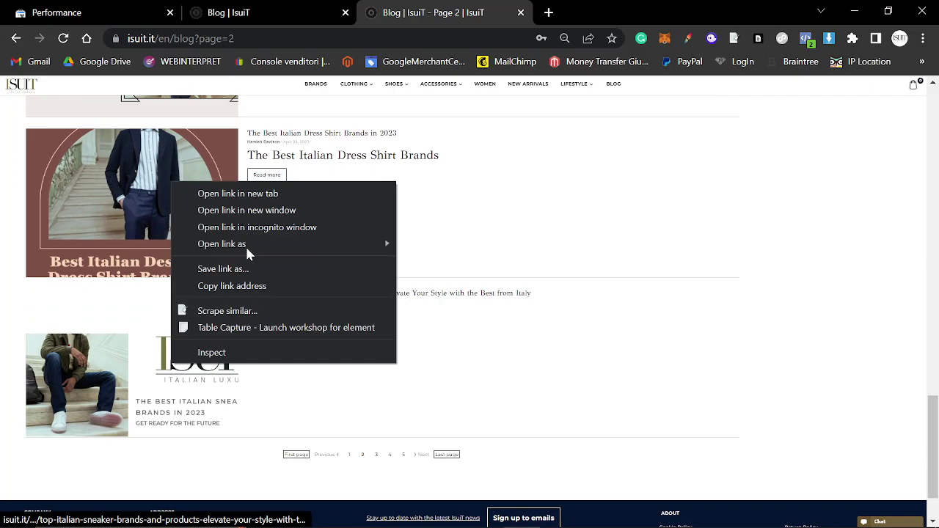
{"action": "left_click", "coordinate": [259, 228]}
{"action": "right_click", "coordinate": [200, 339]}
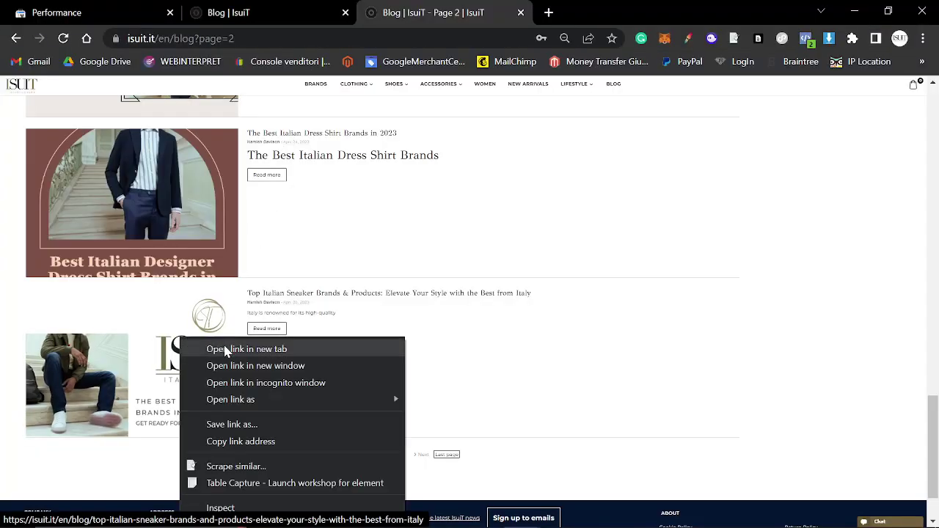
{"action": "left_click", "coordinate": [246, 360]}
{"action": "key", "text": "ctrl+1"}
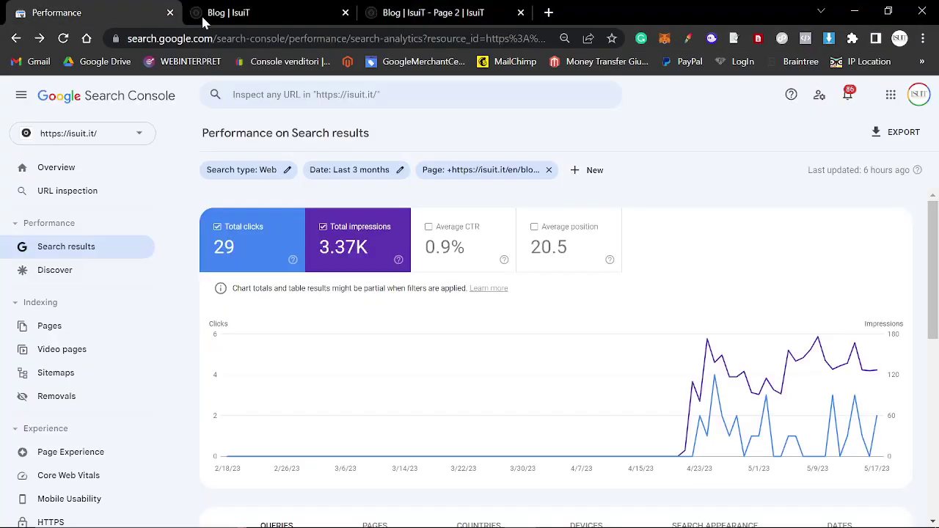
{"action": "left_click", "coordinate": [527, 170]}
{"action": "type", "text": "https://isuit.it/en/blog/top-italian-sneaker-brands-and-products-elevate-your-style-with-the-best-from-italy"}
{"action": "key", "text": "Return"}
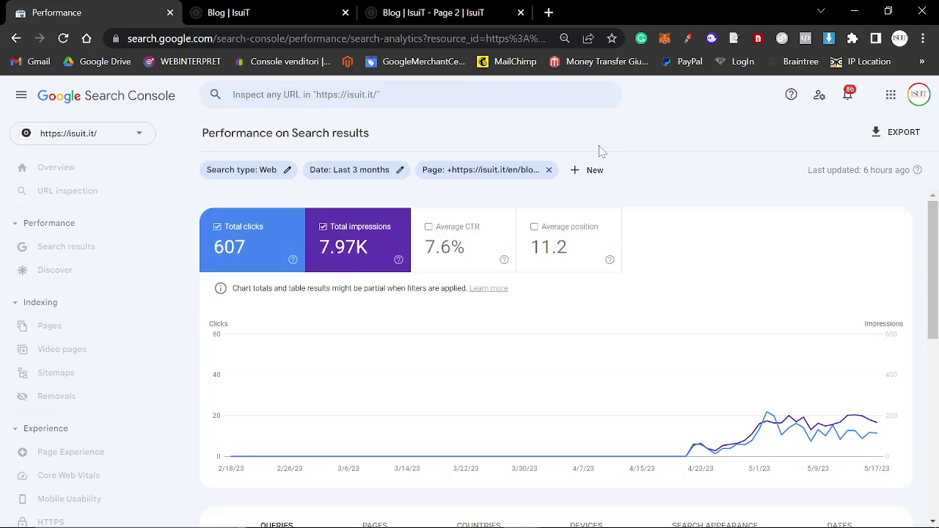
{"action": "mouse_move", "coordinate": [883, 389]}
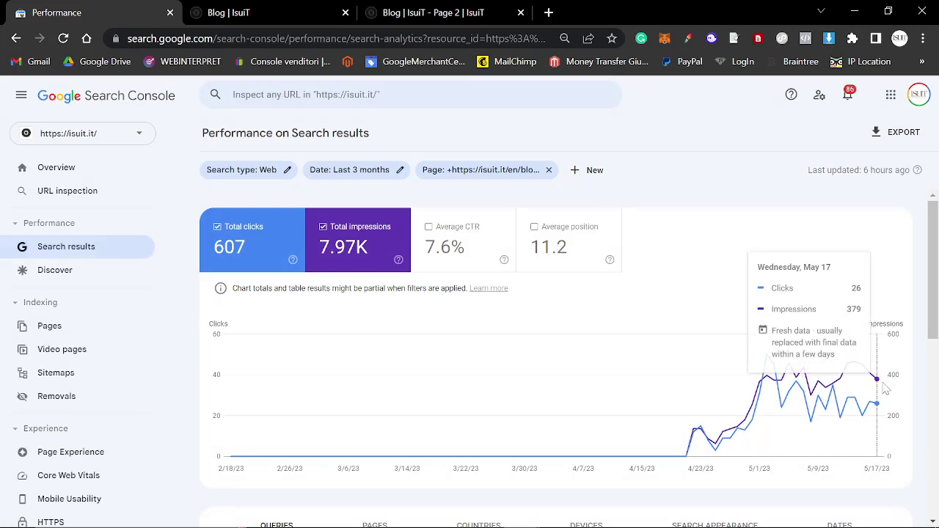
Step: View the sneaker article's performance for the most recent date (May 18, 2023), and go back to the last-3-months report
{"action": "left_click", "coordinate": [350, 168]}
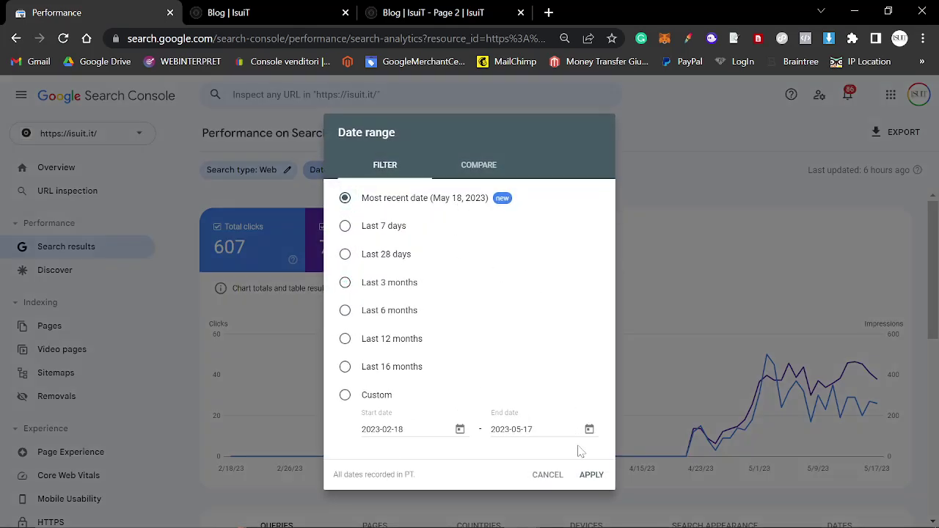
{"action": "left_click", "coordinate": [592, 475]}
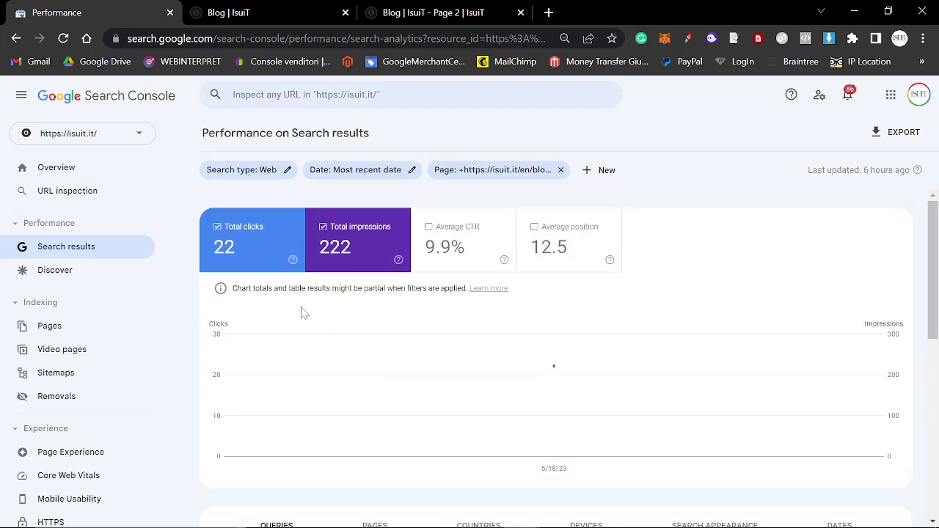
{"action": "left_click", "coordinate": [18, 38]}
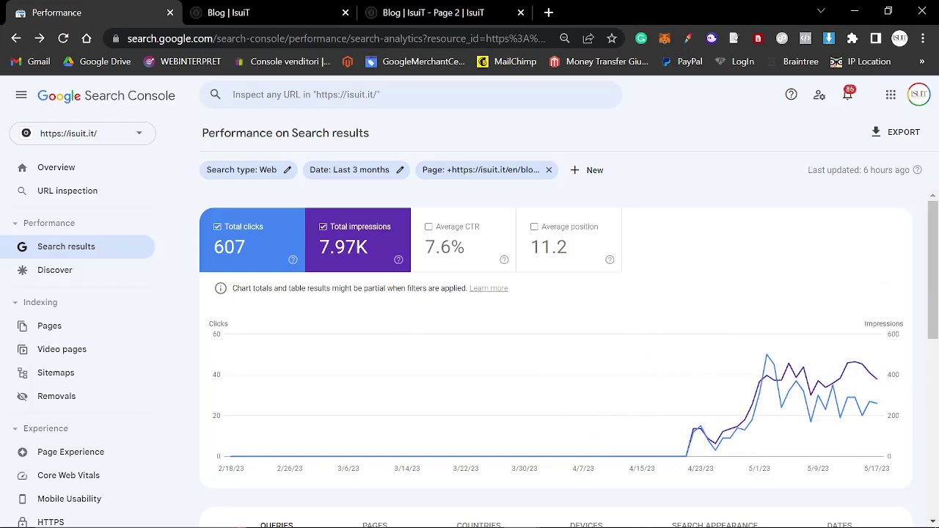
{"action": "left_click", "coordinate": [367, 169]}
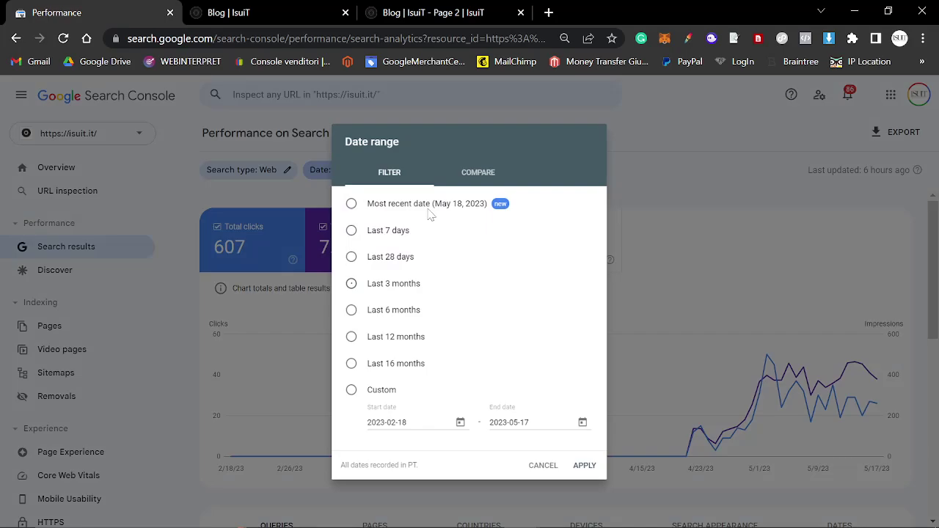
{"action": "left_click", "coordinate": [543, 475]}
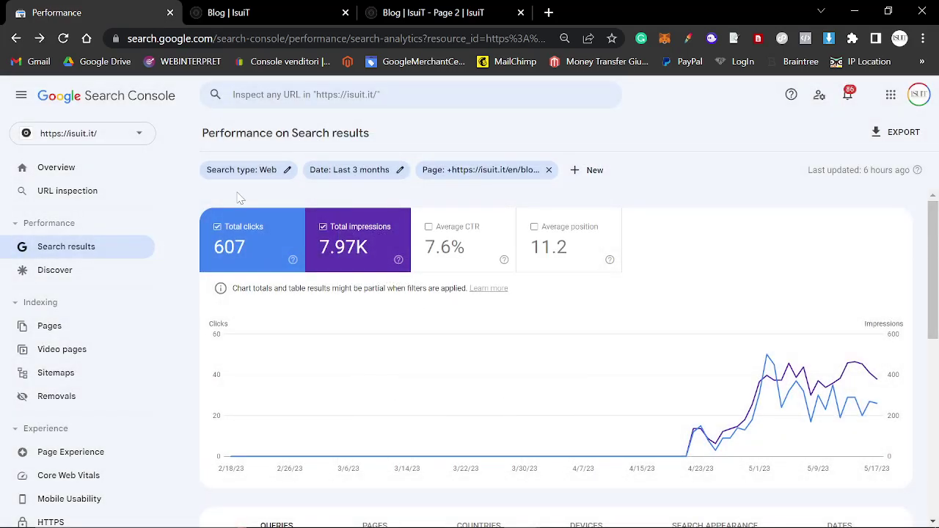
Step: On page 2 of the blog, copy the link address of "The Best Italian Dress Shirt Brands in 2023" article
{"action": "left_click", "coordinate": [463, 13]}
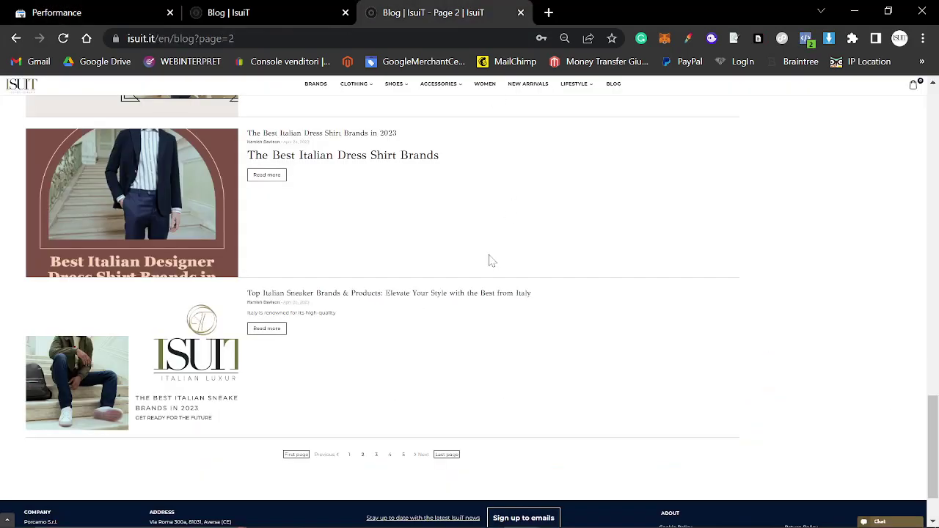
{"action": "scroll", "coordinate": [491, 260], "scroll_direction": "up", "scroll_amount": 2}
{"action": "right_click", "coordinate": [171, 265]}
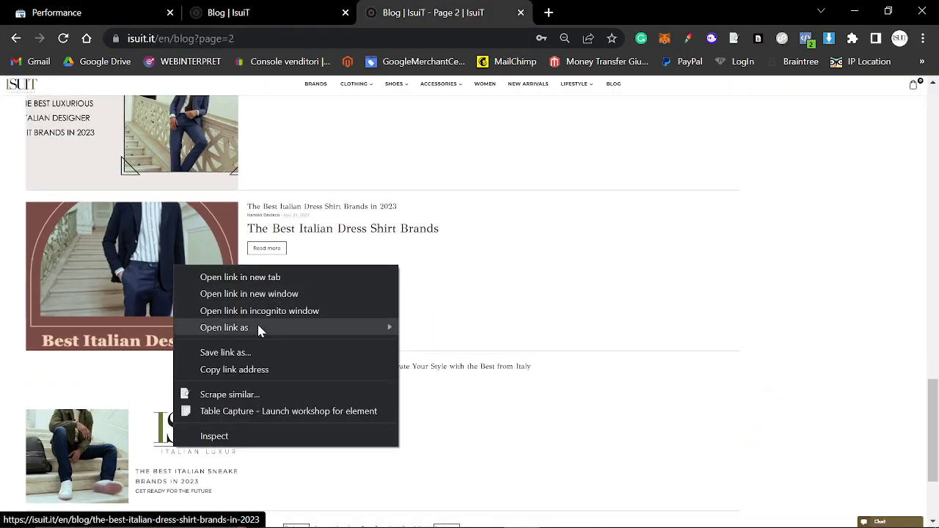
{"action": "left_click", "coordinate": [262, 370]}
{"action": "left_click", "coordinate": [119, 10]}
{"action": "left_click", "coordinate": [503, 169]}
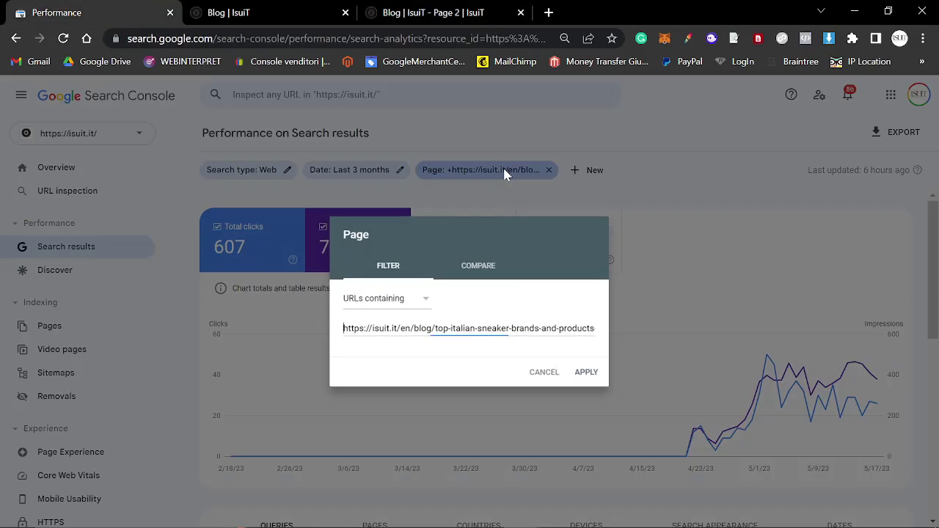
{"action": "key", "text": "ctrl+a"}
{"action": "key", "text": "ctrl+v"}
{"action": "key", "text": "Return"}
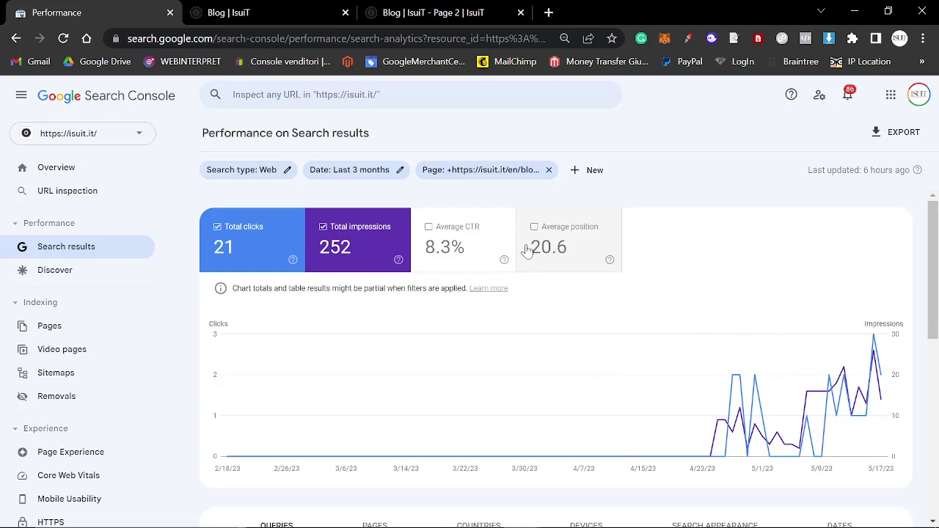
{"action": "scroll", "coordinate": [848, 323], "scroll_direction": "up", "scroll_amount": 1}
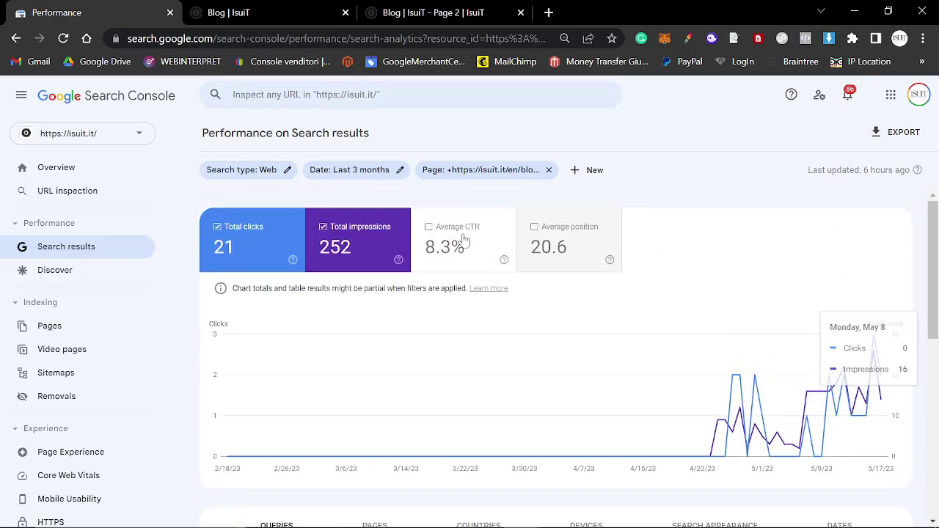
Step: Check the dress shirt article's performance for the most recent date (May 18, 2023), and return to the last-3-months report
{"action": "left_click", "coordinate": [396, 170]}
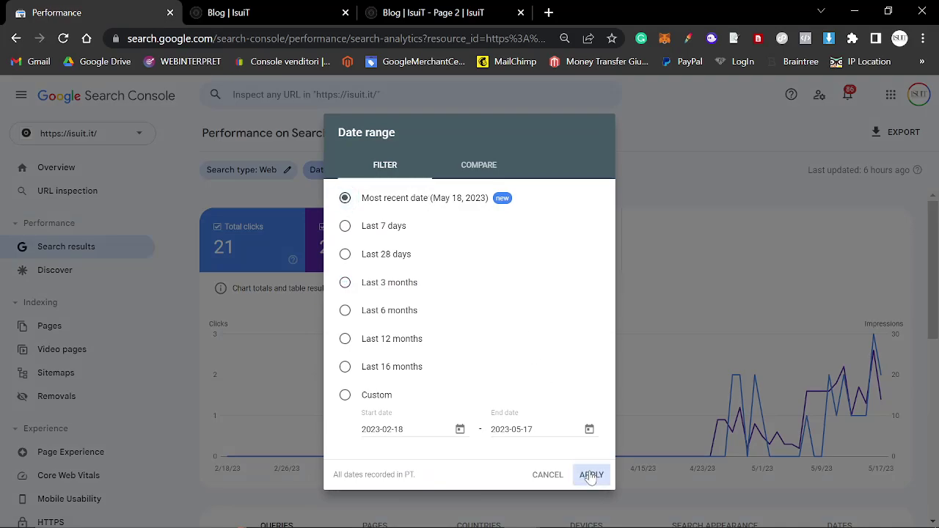
{"action": "left_click", "coordinate": [592, 475]}
{"action": "left_click", "coordinate": [17, 40]}
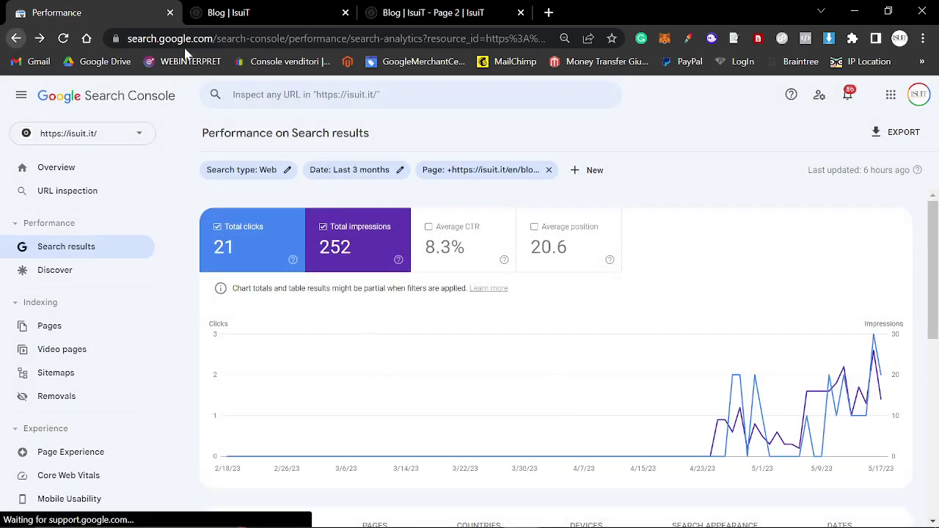
Step: Copy the link address of "The Most Luxurious Italian Designer Suit Brands in 2023" article from page 2 of the blog
{"action": "left_click", "coordinate": [378, 12]}
{"action": "scroll", "coordinate": [308, 242], "scroll_direction": "up", "scroll_amount": 2}
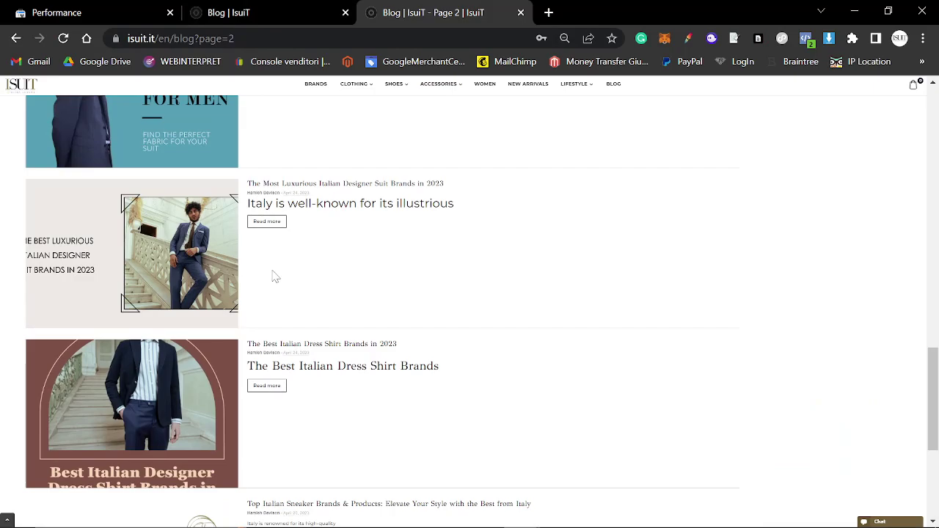
{"action": "right_click", "coordinate": [173, 231]}
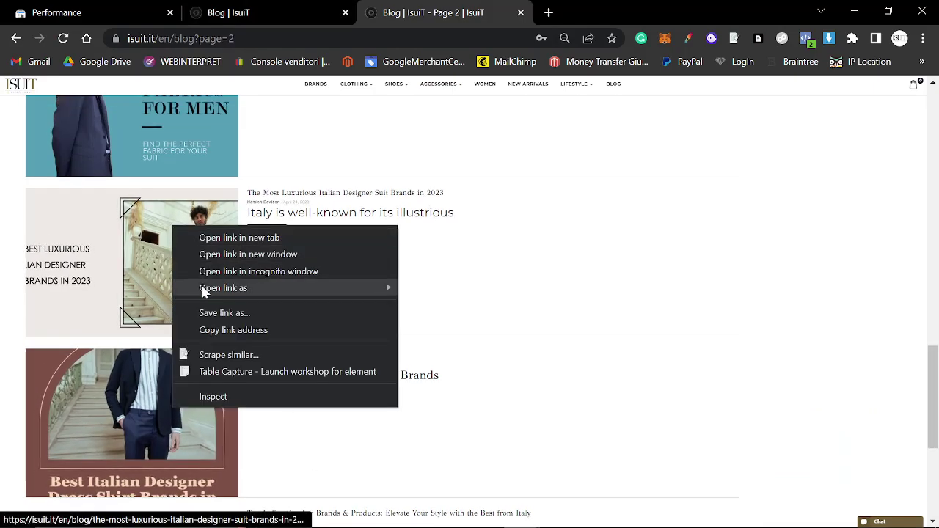
{"action": "left_click", "coordinate": [247, 334]}
Step: Replace the page filter in the Search Console report with the copied URL of the luxurious designer suit brands article
{"action": "mouse_move", "coordinate": [682, 519]}
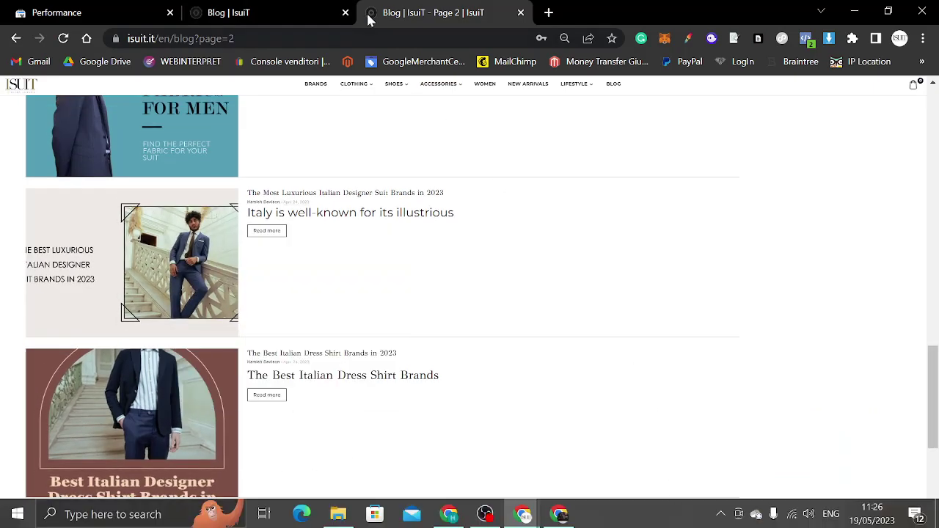
{"action": "left_click", "coordinate": [323, 11]}
{"action": "left_click", "coordinate": [117, 13]}
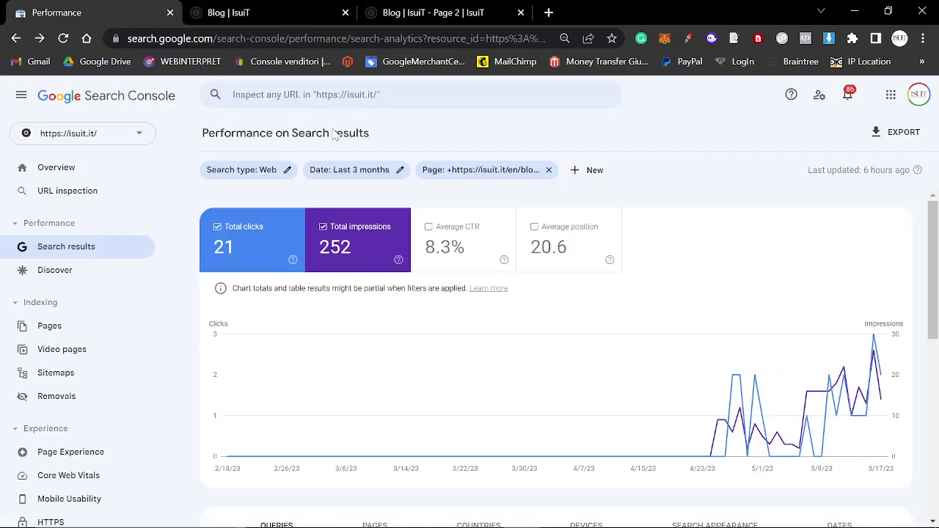
{"action": "left_click", "coordinate": [462, 172]}
{"action": "key", "text": "ctrl+v"}
{"action": "key", "text": "Return"}
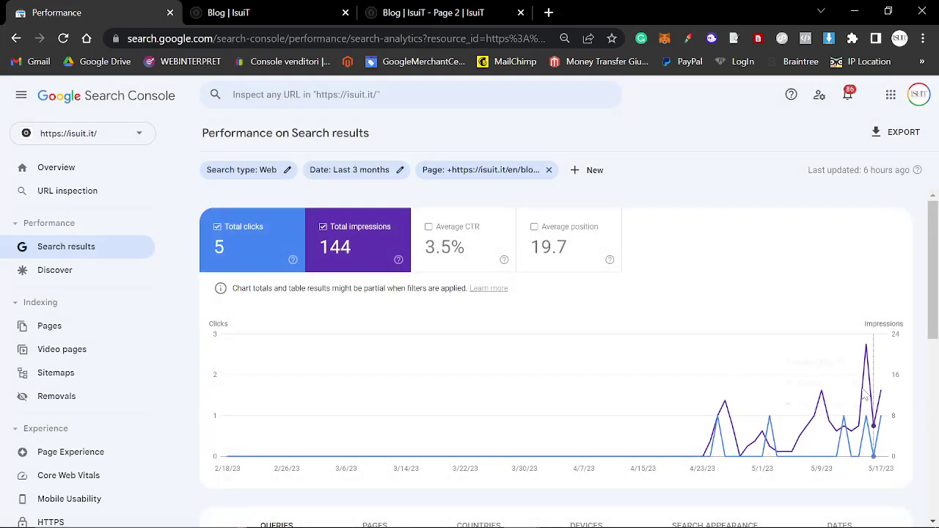
Step: Review the suit brands article's top queries and its most recent date (May 18, 2023), and go back to the last-3-months report
{"action": "scroll", "coordinate": [702, 378], "scroll_direction": "down", "scroll_amount": 4}
{"action": "scroll", "coordinate": [696, 377], "scroll_direction": "up", "scroll_amount": 1}
{"action": "scroll", "coordinate": [697, 378], "scroll_direction": "down", "scroll_amount": 1}
{"action": "scroll", "coordinate": [697, 377], "scroll_direction": "up", "scroll_amount": 4}
{"action": "left_click", "coordinate": [389, 176]}
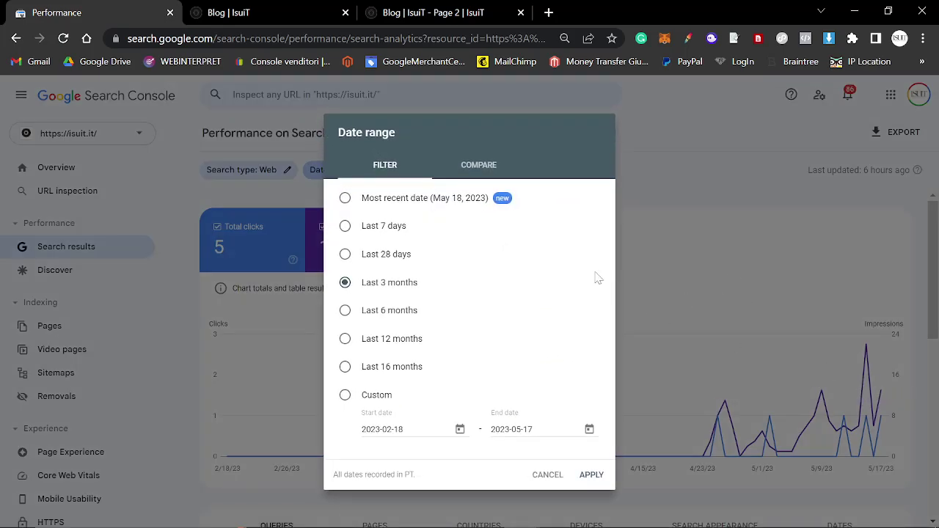
{"action": "left_click", "coordinate": [592, 475]}
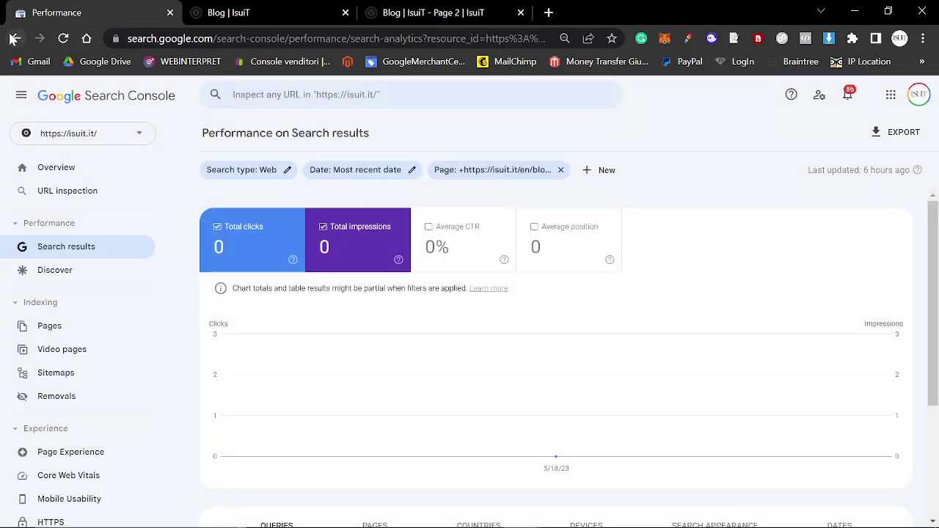
{"action": "left_click", "coordinate": [17, 39]}
Step: Reorder the two blog tabs so page 2 comes first, and copy the link address of "A Complete Guide to Suit Fabrics For Men"
{"action": "left_click", "coordinate": [250, 8]}
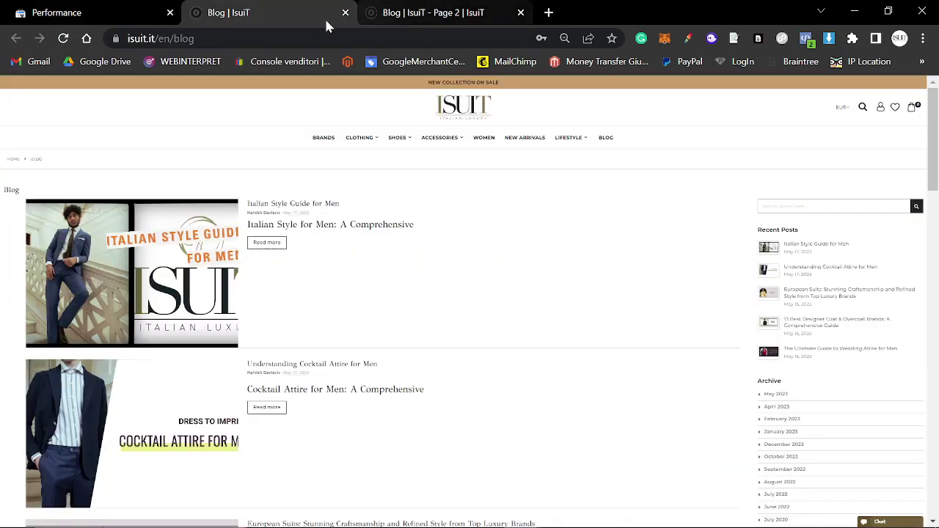
{"action": "left_click_drag", "start_coordinate": [323, 11], "coordinate": [470, 11]}
{"action": "left_click", "coordinate": [245, 12]}
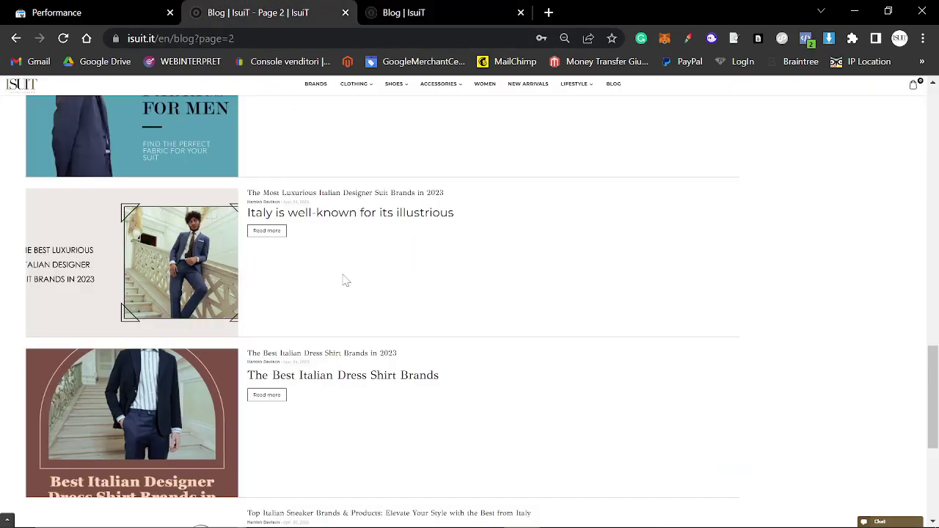
{"action": "scroll", "coordinate": [344, 279], "scroll_direction": "up", "scroll_amount": 2}
{"action": "right_click", "coordinate": [210, 242]}
{"action": "left_click", "coordinate": [269, 344]}
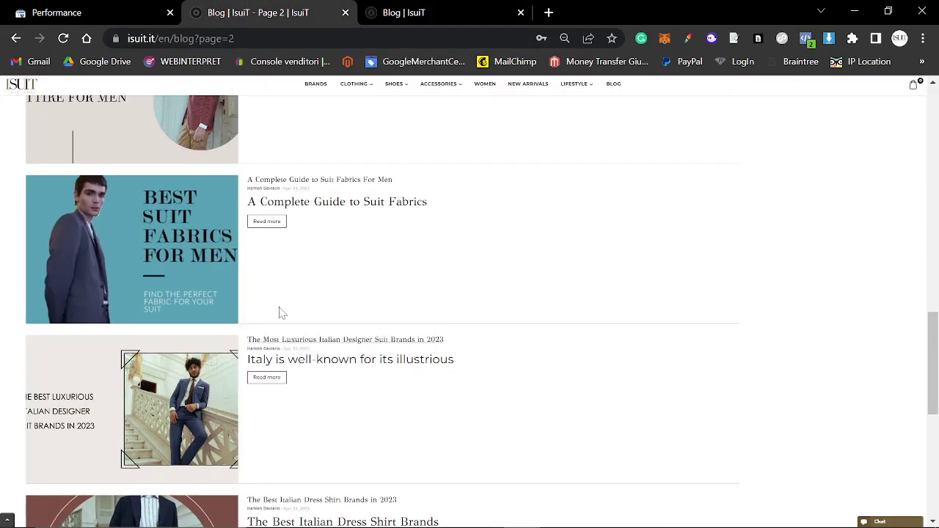
{"action": "left_click", "coordinate": [56, 13]}
{"action": "left_click", "coordinate": [461, 169]}
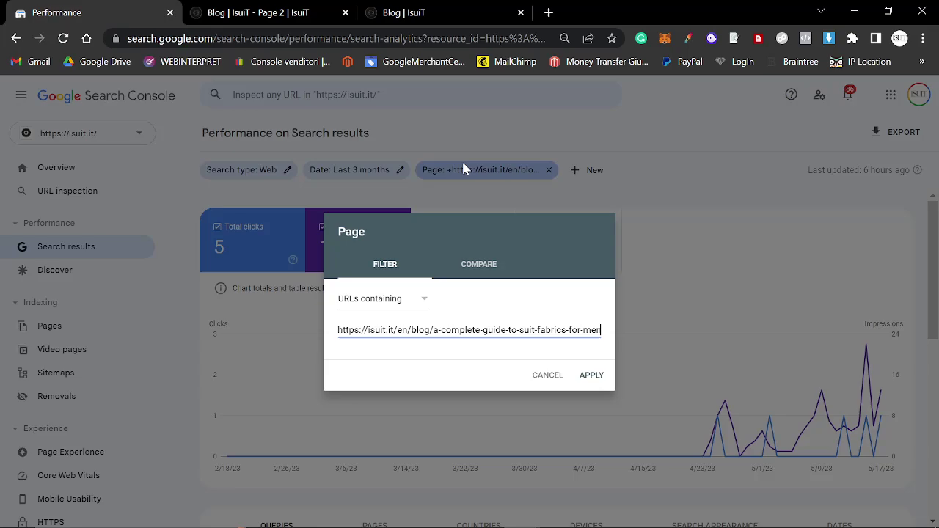
{"action": "key", "text": "Return"}
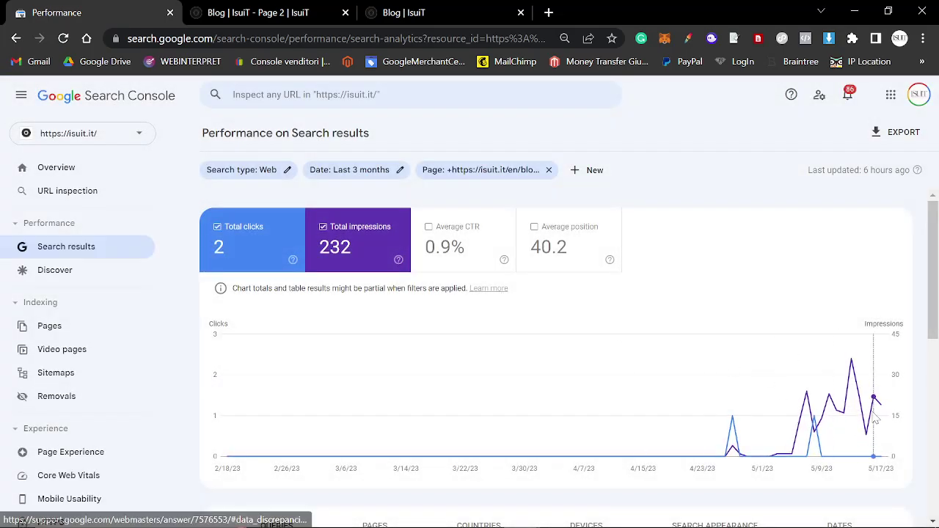
Step: Copy the link address of the "Semi Formal Attire for Men: A Comprehensive Guide" article from page 2 of the blog
{"action": "left_click", "coordinate": [288, 7]}
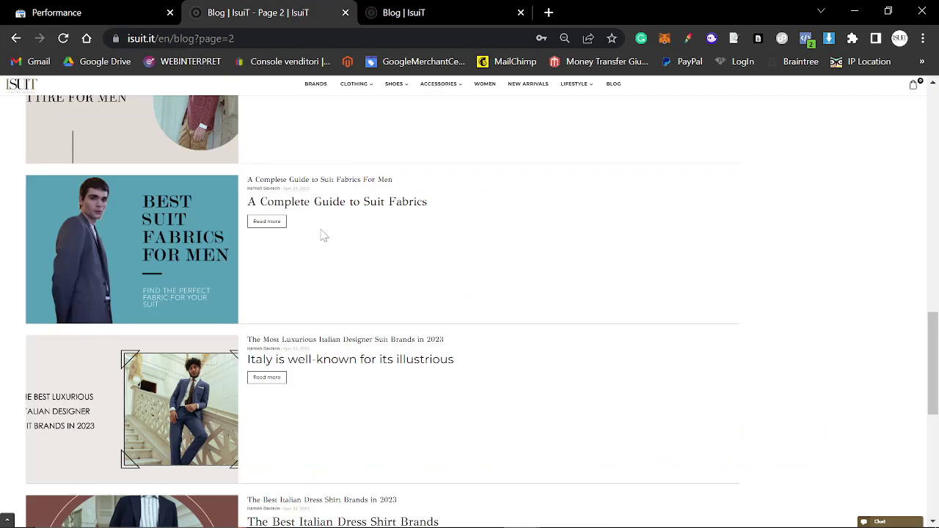
{"action": "scroll", "coordinate": [320, 235], "scroll_direction": "up", "scroll_amount": 2}
{"action": "right_click", "coordinate": [167, 255]}
{"action": "left_click", "coordinate": [251, 359]}
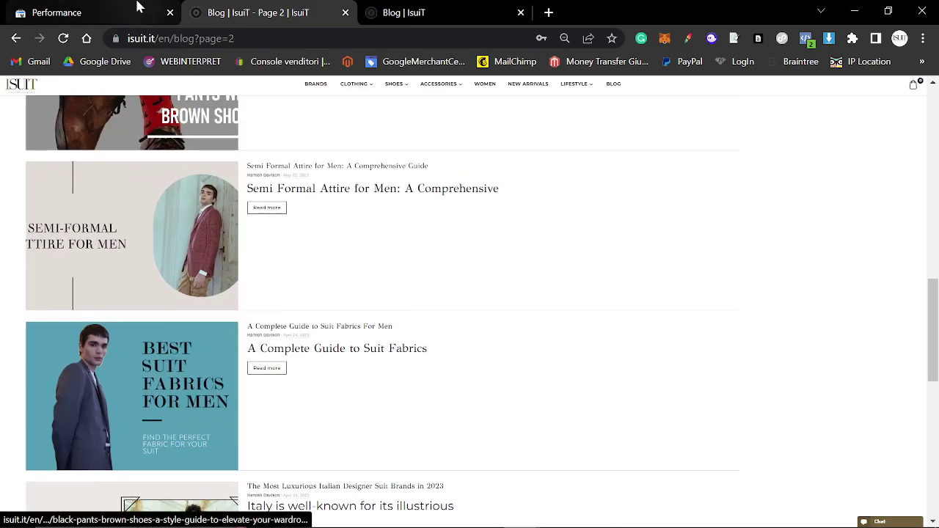
Step: Filter the report by the copied semi-formal attire article URL, and inspect the May 17 data point and the top queries
{"action": "left_click", "coordinate": [136, 10]}
{"action": "left_click", "coordinate": [513, 171]}
{"action": "key", "text": "ctrl+a"}
{"action": "key", "text": "ctrl+v"}
{"action": "key", "text": "Return"}
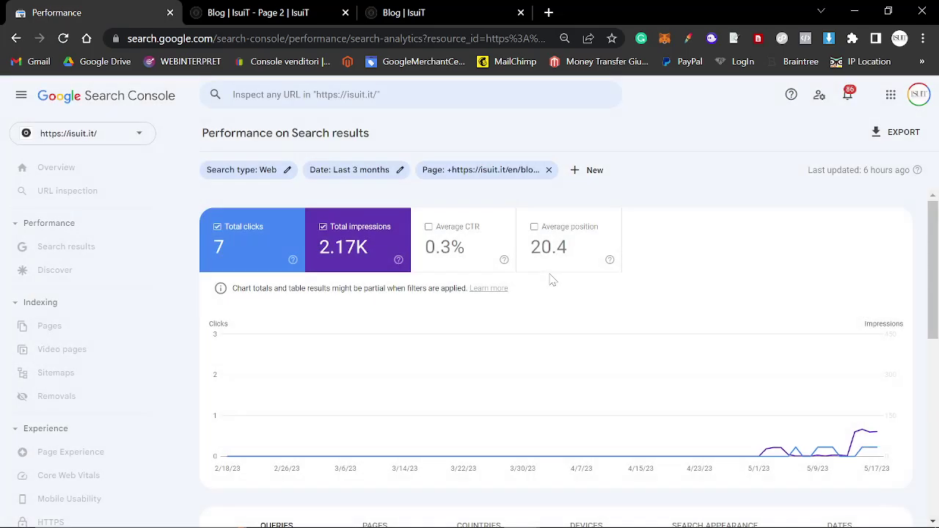
{"action": "mouse_move", "coordinate": [880, 356]}
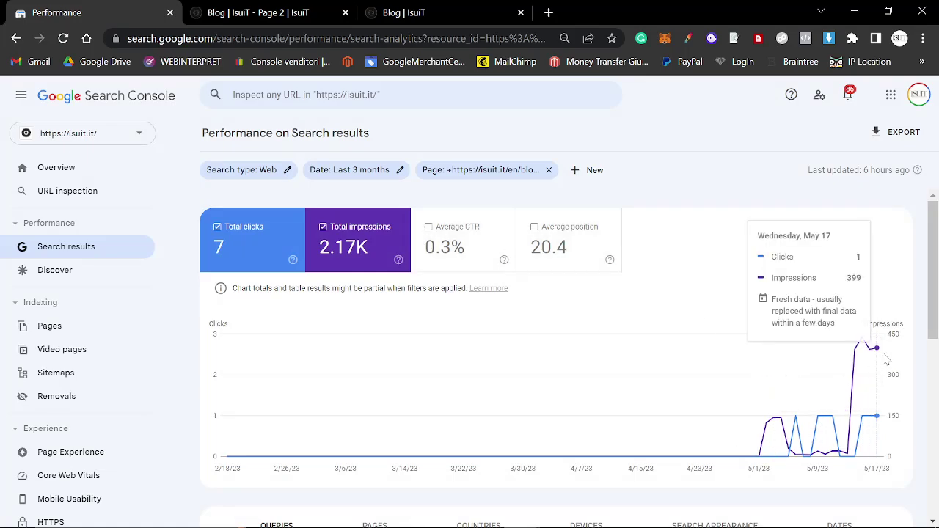
{"action": "scroll", "coordinate": [613, 353], "scroll_direction": "down", "scroll_amount": 4}
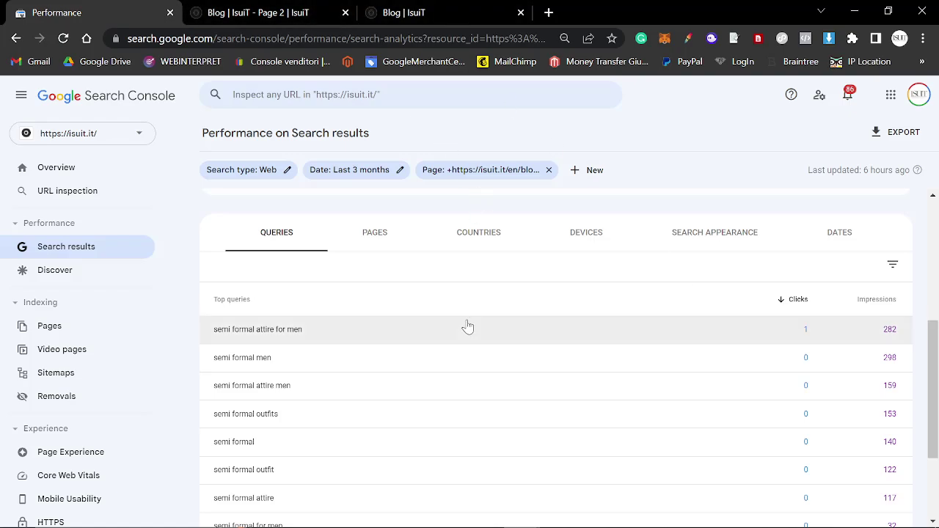
{"action": "scroll", "coordinate": [346, 247], "scroll_direction": "up", "scroll_amount": 1}
Step: Copy the link address of the "Black Pants Brown Shoes: A Style Guide to Elevate Your Wardrobe" article from the blog
{"action": "left_click", "coordinate": [261, 13]}
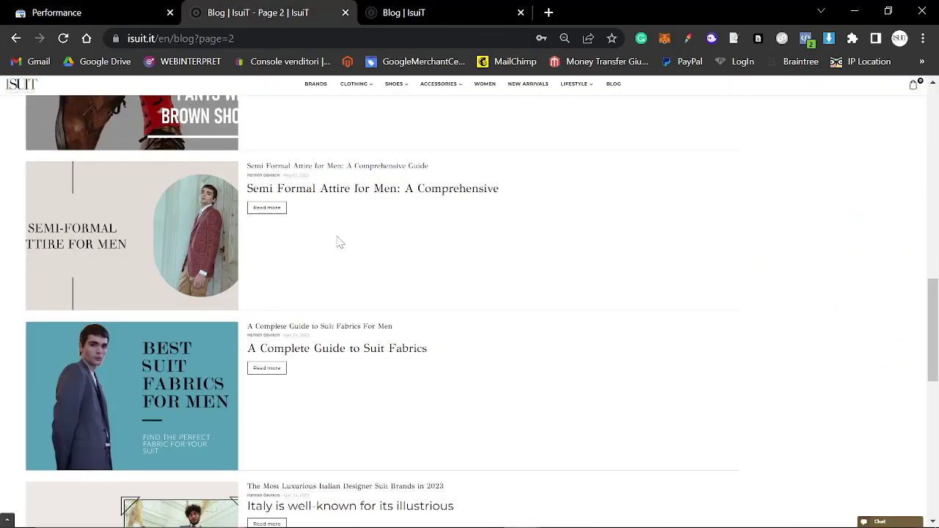
{"action": "scroll", "coordinate": [308, 250], "scroll_direction": "up", "scroll_amount": 2}
{"action": "right_click", "coordinate": [195, 223]}
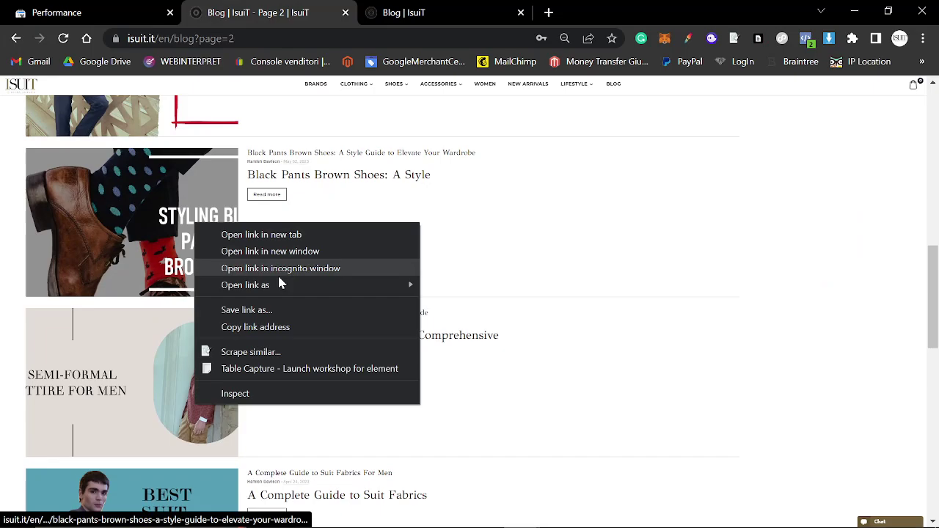
{"action": "left_click", "coordinate": [290, 317]}
Step: Filter the report by the copied black pants and brown shoes article URL, and review its chart and top queries
{"action": "key", "text": "ctrl+1"}
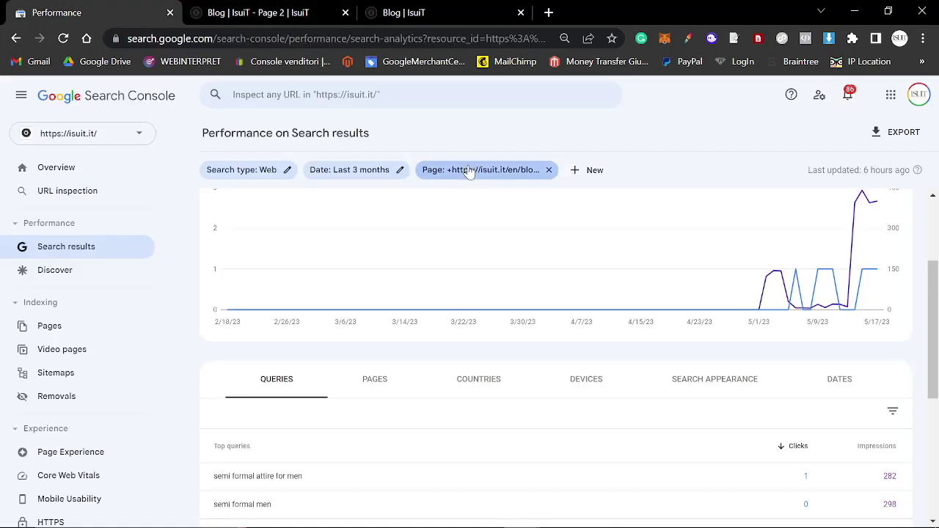
{"action": "left_click", "coordinate": [470, 168]}
{"action": "key", "text": "ctrl+a"}
{"action": "key", "text": "ctrl+v"}
{"action": "key", "text": "Return"}
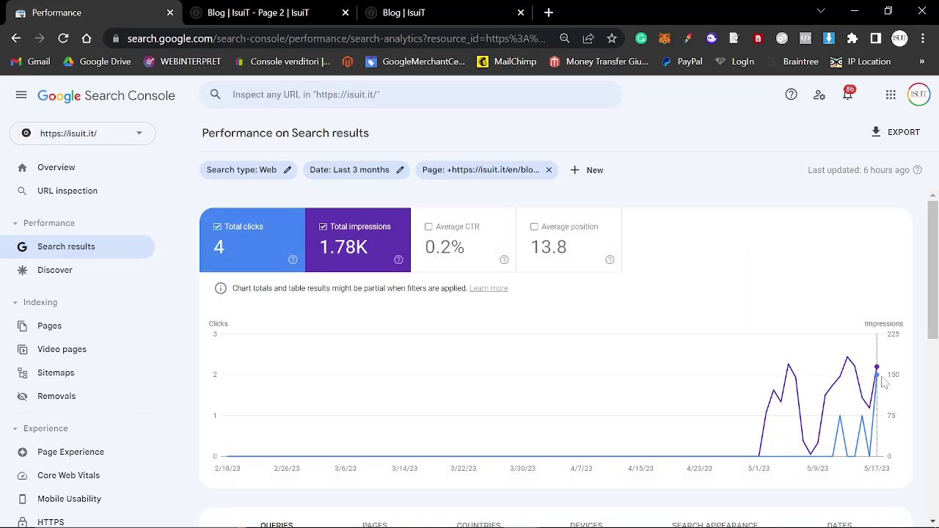
{"action": "scroll", "coordinate": [571, 335], "scroll_direction": "down", "scroll_amount": 3}
{"action": "scroll", "coordinate": [585, 320], "scroll_direction": "down", "scroll_amount": 1}
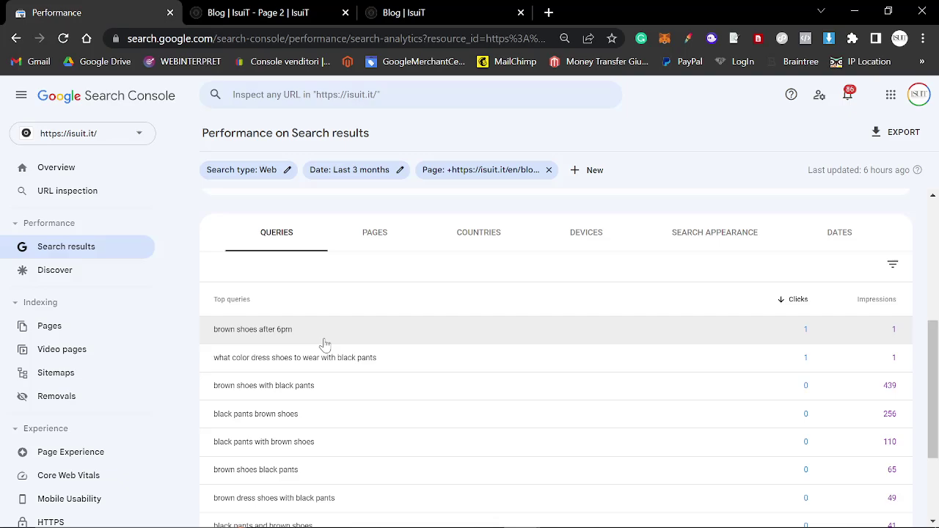
{"action": "scroll", "coordinate": [378, 396], "scroll_direction": "up", "scroll_amount": 4}
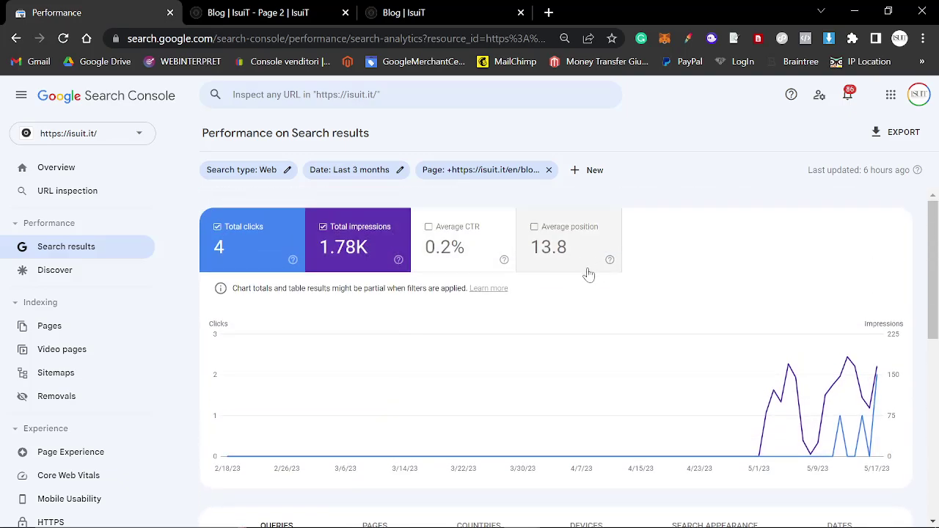
Step: Inspect the May 17 data point, and check the article's figures for the most recent date (May 18, 2023) before returning to the three-month view
{"action": "mouse_move", "coordinate": [882, 379]}
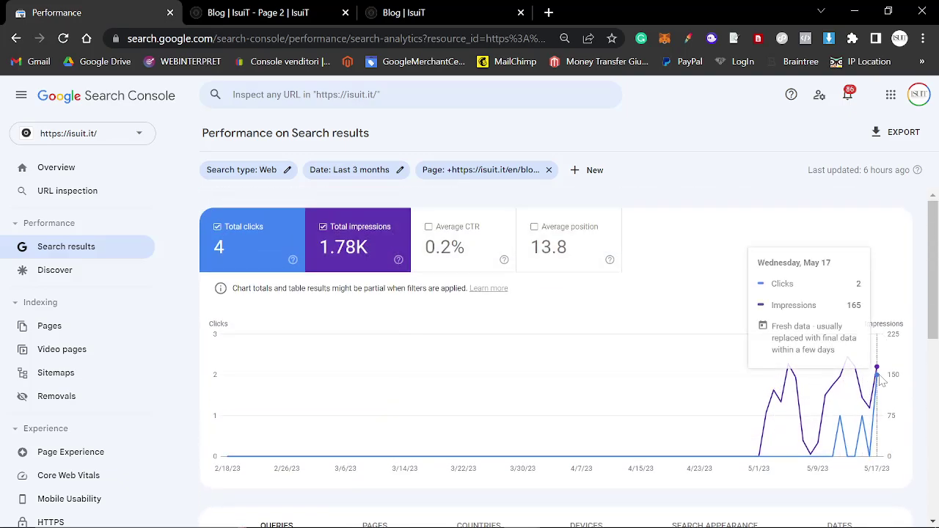
{"action": "left_click", "coordinate": [383, 170]}
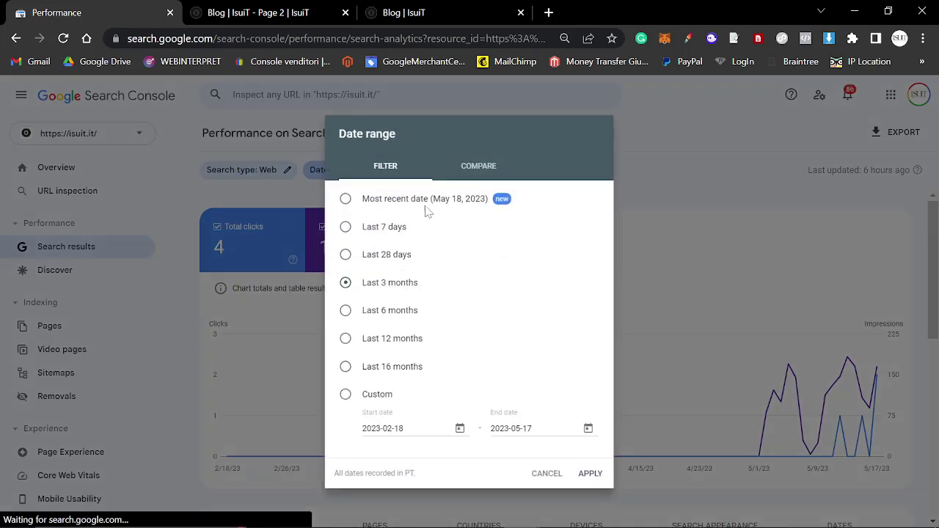
{"action": "left_click", "coordinate": [590, 474]}
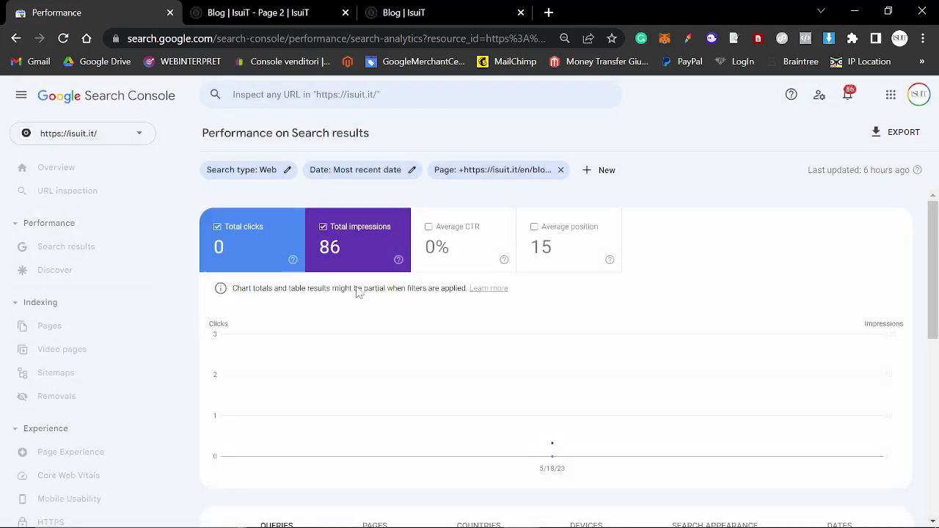
{"action": "left_click", "coordinate": [15, 40]}
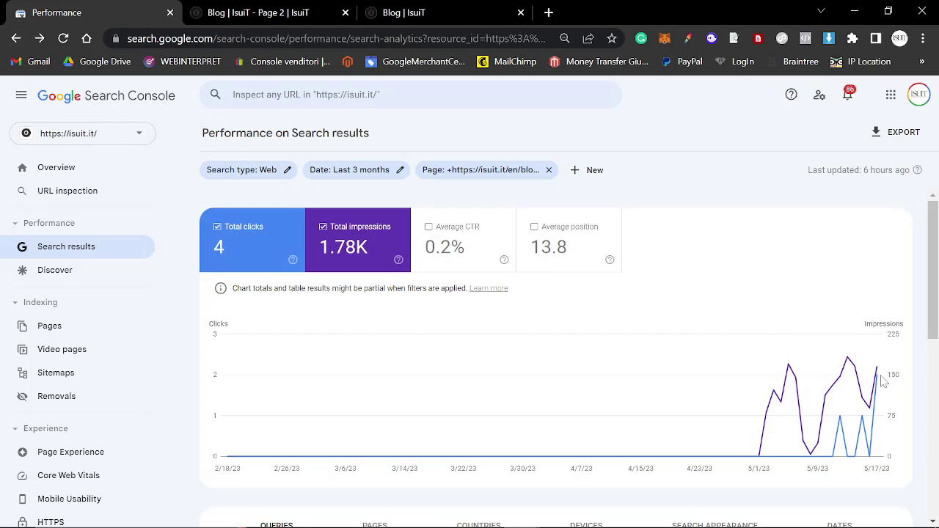
Step: Copy the link address of the "Business Professional Attire For Men: A Comprehensive Guide to Dressing for Success" article from page 2 of the blog
{"action": "left_click", "coordinate": [264, 13]}
{"action": "scroll", "coordinate": [338, 245], "scroll_direction": "up", "scroll_amount": 2}
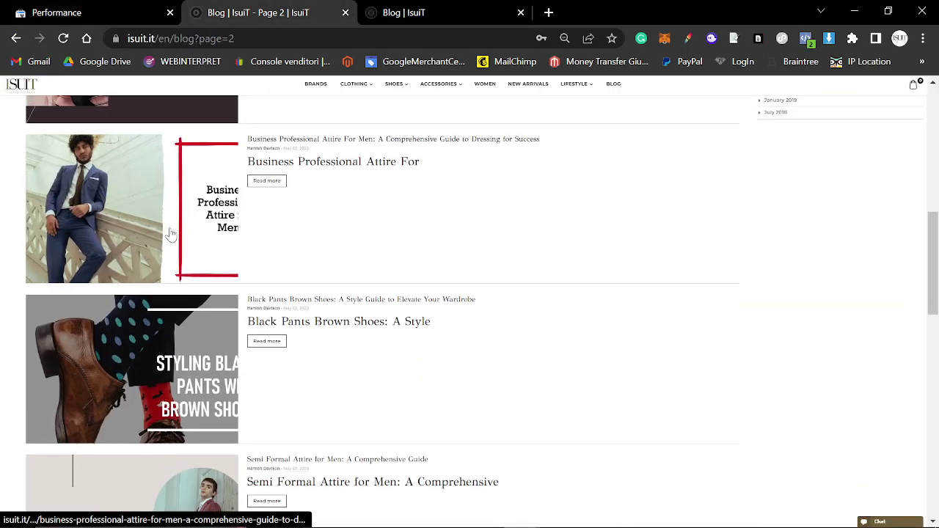
{"action": "right_click", "coordinate": [171, 229]}
{"action": "left_click", "coordinate": [258, 332]}
Step: Filter the report by the copied business professional attire article URL, and review its chart and top queries
{"action": "left_click", "coordinate": [88, 9]}
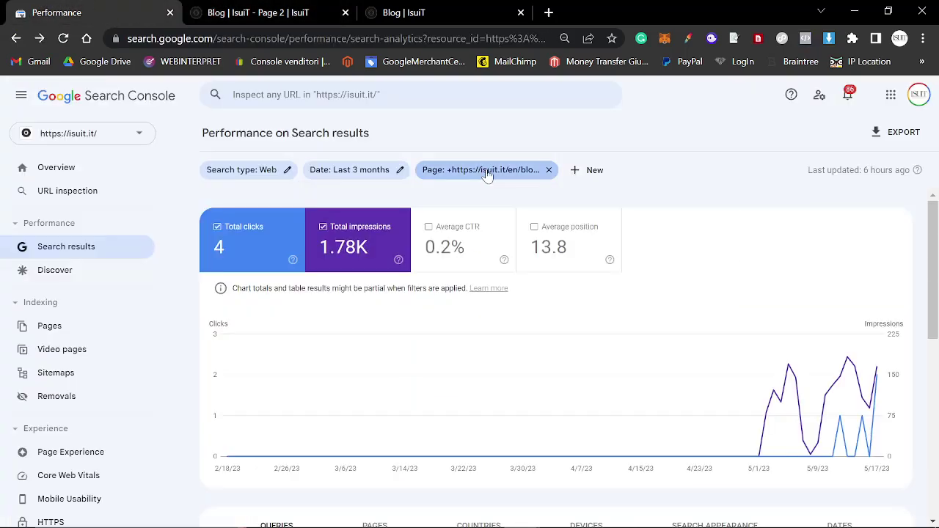
{"action": "left_click", "coordinate": [491, 170]}
{"action": "key", "text": "ctrl+v"}
{"action": "key", "text": "Return"}
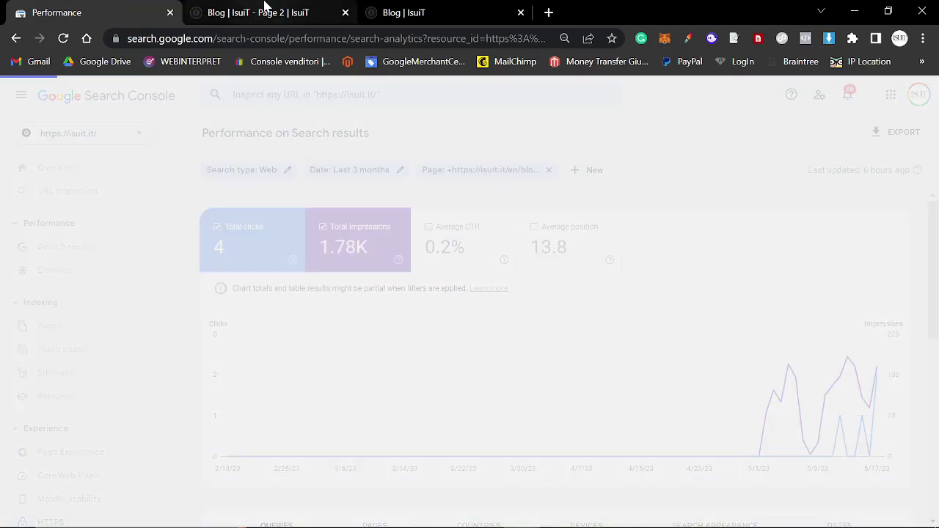
{"action": "left_click", "coordinate": [264, 12]}
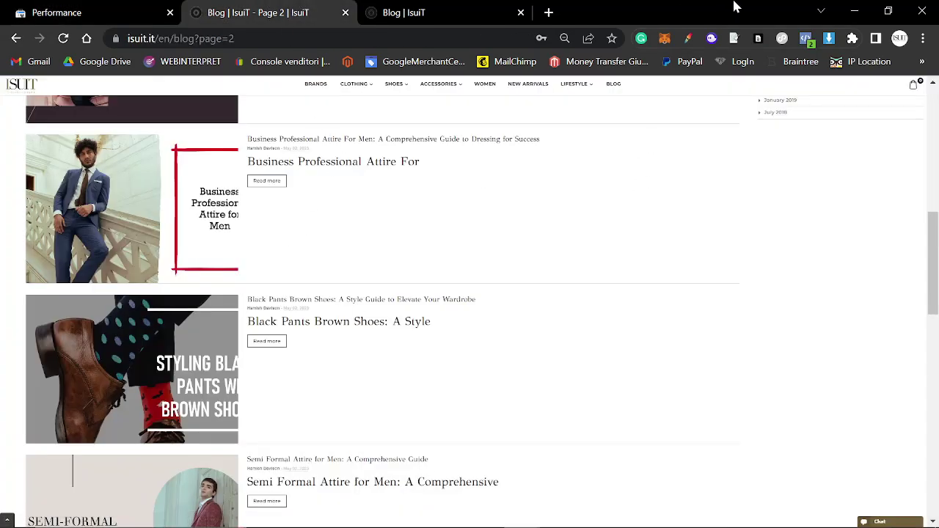
{"action": "left_click", "coordinate": [127, 16]}
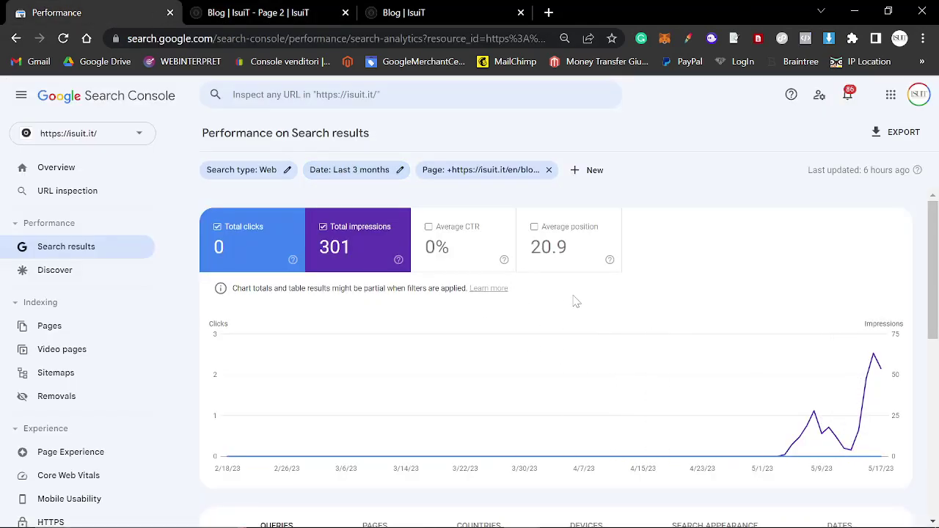
{"action": "scroll", "coordinate": [705, 348], "scroll_direction": "down", "scroll_amount": 1}
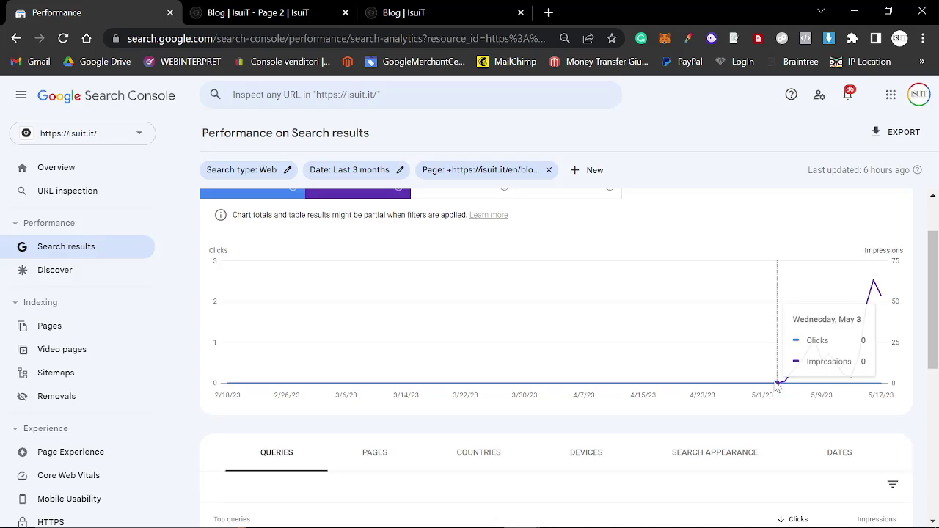
{"action": "scroll", "coordinate": [844, 306], "scroll_direction": "down", "scroll_amount": 2}
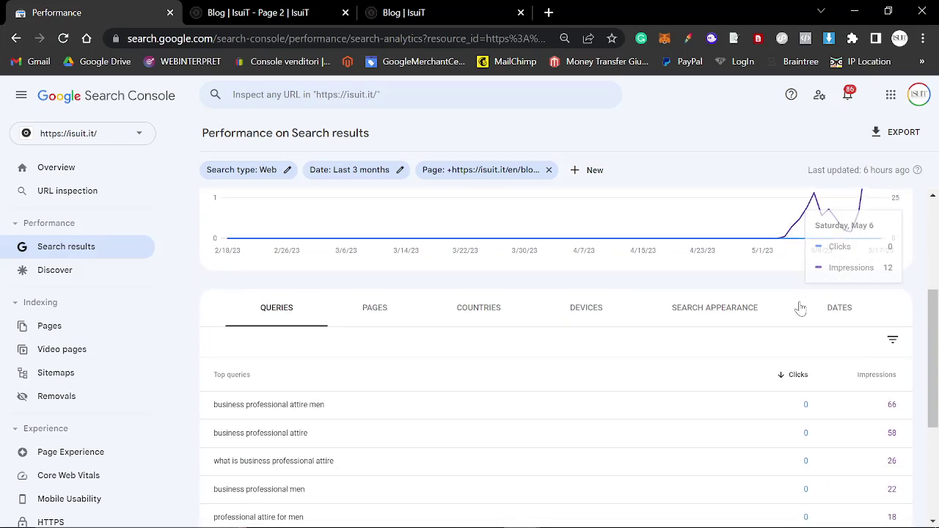
{"action": "scroll", "coordinate": [786, 321], "scroll_direction": "up", "scroll_amount": 3}
Step: View the business professional attire article's performance for the most recent date (May 18, 2023)
{"action": "left_click", "coordinate": [378, 165]}
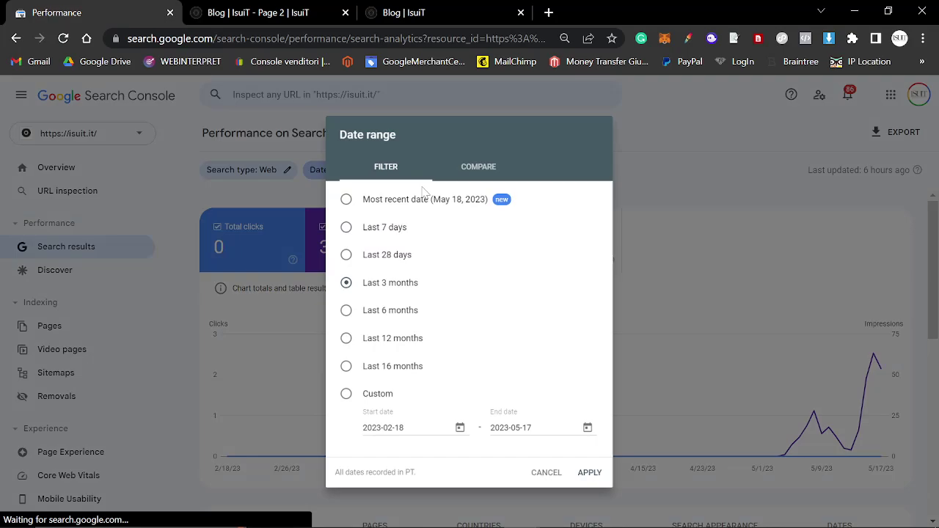
{"action": "left_click", "coordinate": [454, 208]}
{"action": "left_click", "coordinate": [596, 477]}
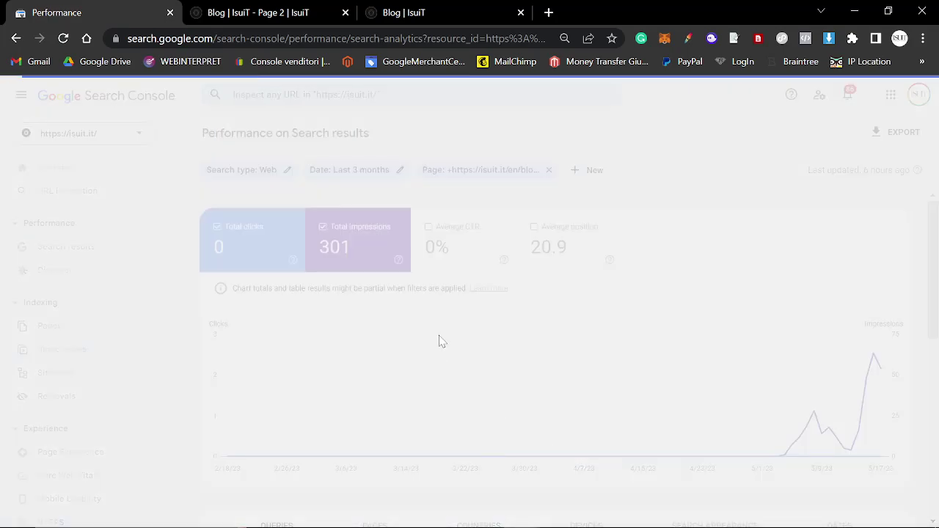
Step: Copy the link address of the "The Ultimate Guide to Business Casual for Men Brands and Style" article from the blog
{"action": "key", "text": "ctrl+Tab"}
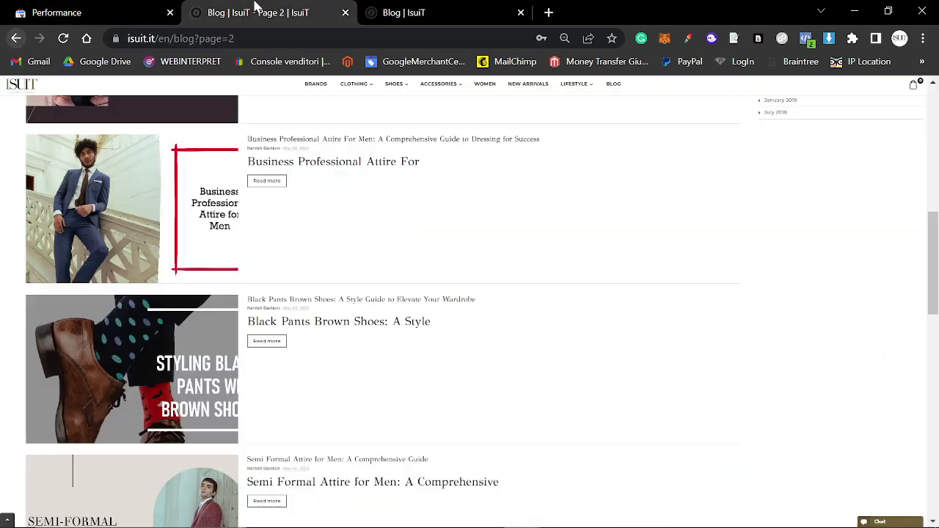
{"action": "scroll", "coordinate": [304, 272], "scroll_direction": "up", "scroll_amount": 3}
{"action": "right_click", "coordinate": [208, 196]}
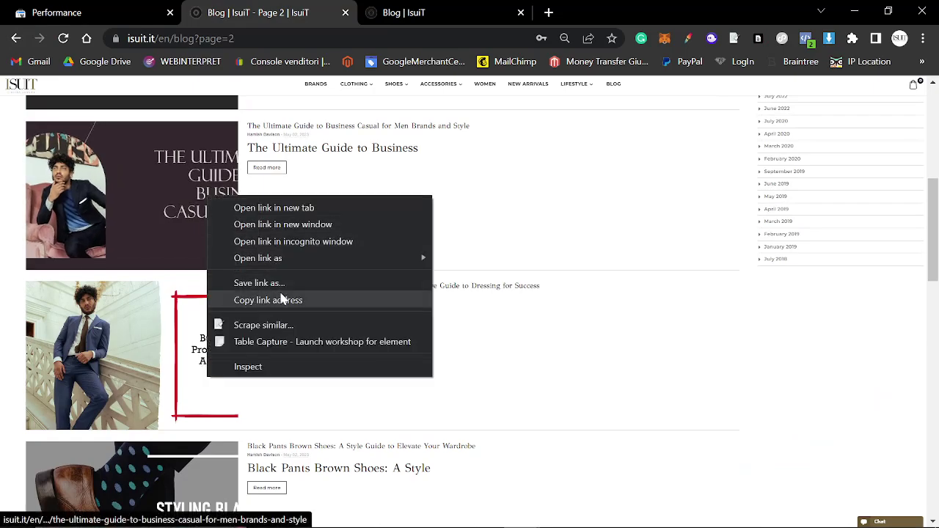
{"action": "left_click", "coordinate": [249, 299]}
Step: Filter the report by the copied business casual article URL, and review its chart and top queries
{"action": "key", "text": "ctrl+shift+Tab"}
{"action": "left_click", "coordinate": [538, 173]}
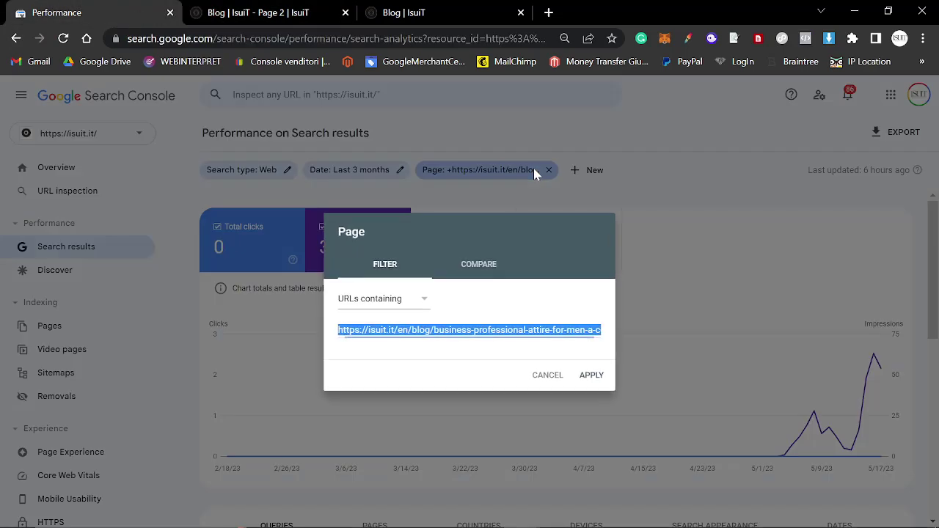
{"action": "key", "text": "ctrl+v"}
{"action": "key", "text": "Return"}
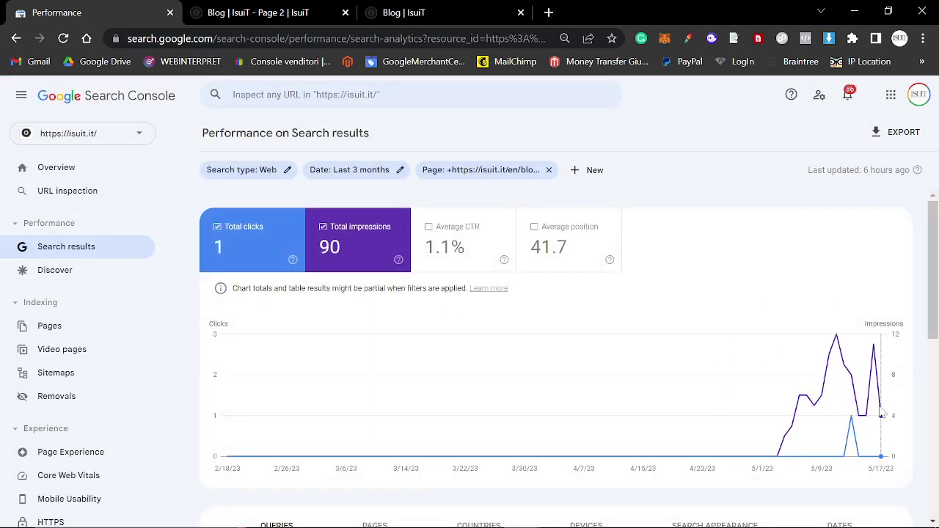
{"action": "scroll", "coordinate": [598, 353], "scroll_direction": "down", "scroll_amount": 3}
{"action": "scroll", "coordinate": [593, 353], "scroll_direction": "up", "scroll_amount": 3}
Step: Copy the link address of the "Best Lightweight Summer Pants Brands: Stay Stylish and Cool in the Heat" article from the blog
{"action": "left_click", "coordinate": [257, 13]}
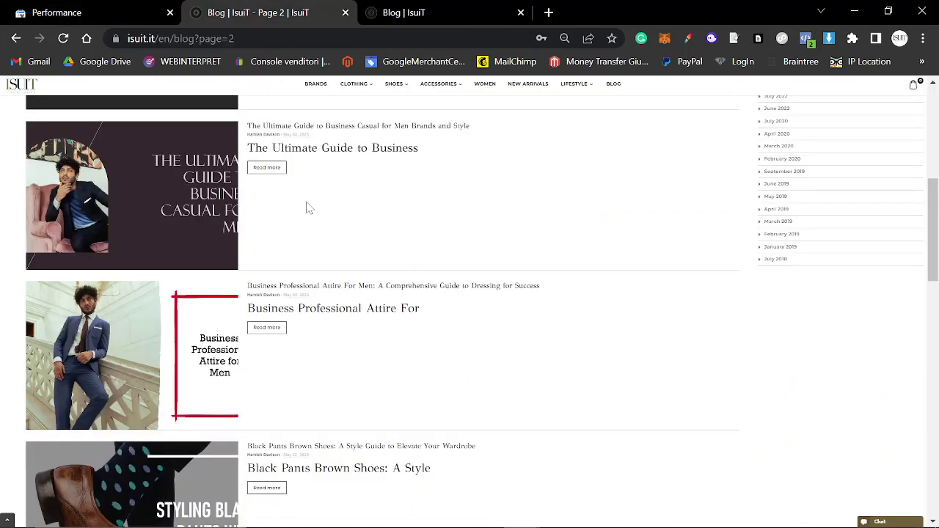
{"action": "scroll", "coordinate": [309, 208], "scroll_direction": "up", "scroll_amount": 2}
{"action": "right_click", "coordinate": [204, 178]}
{"action": "left_click", "coordinate": [243, 276]}
Step: Filter the three-month report by the copied lightweight summer pants article URL
{"action": "left_click", "coordinate": [128, 10]}
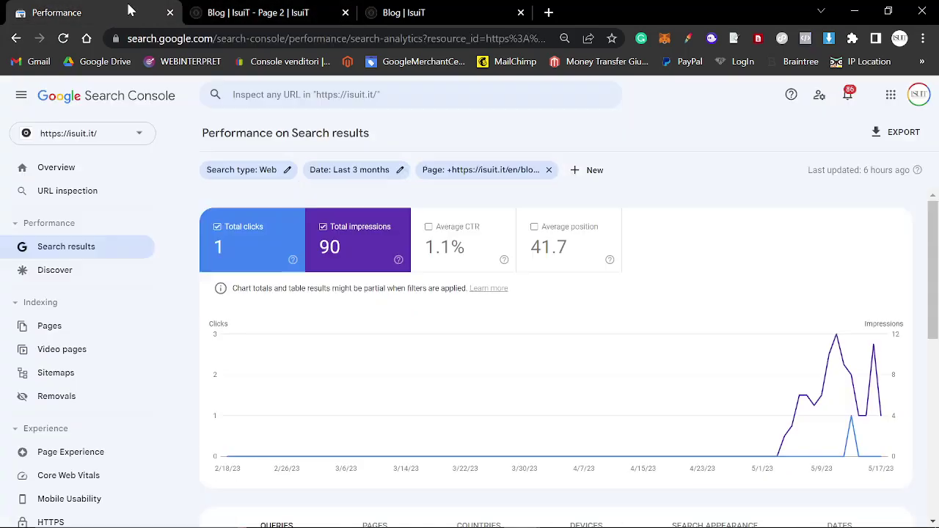
{"action": "left_click", "coordinate": [477, 175]}
{"action": "key", "text": "ctrl+a"}
{"action": "key", "text": "ctrl+v"}
{"action": "key", "text": "Return"}
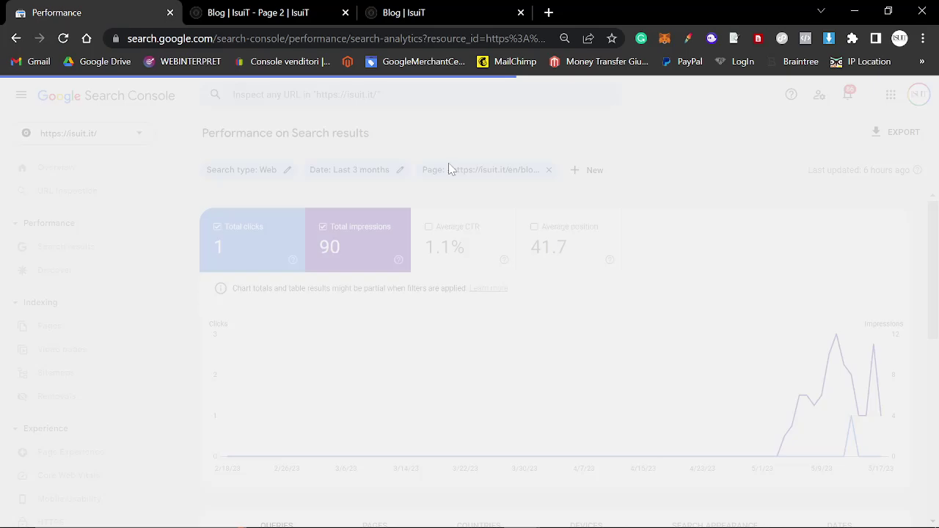
{"action": "left_click", "coordinate": [292, 9]}
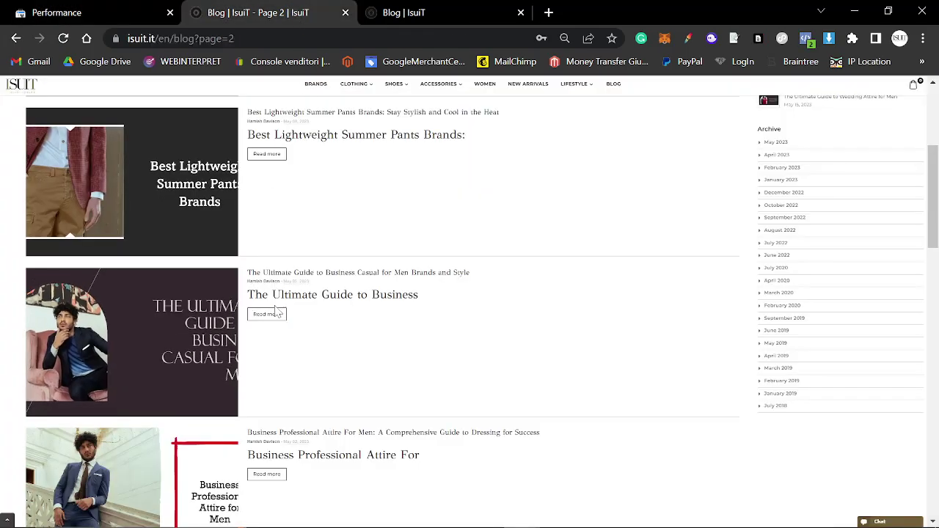
{"action": "left_click", "coordinate": [120, 8]}
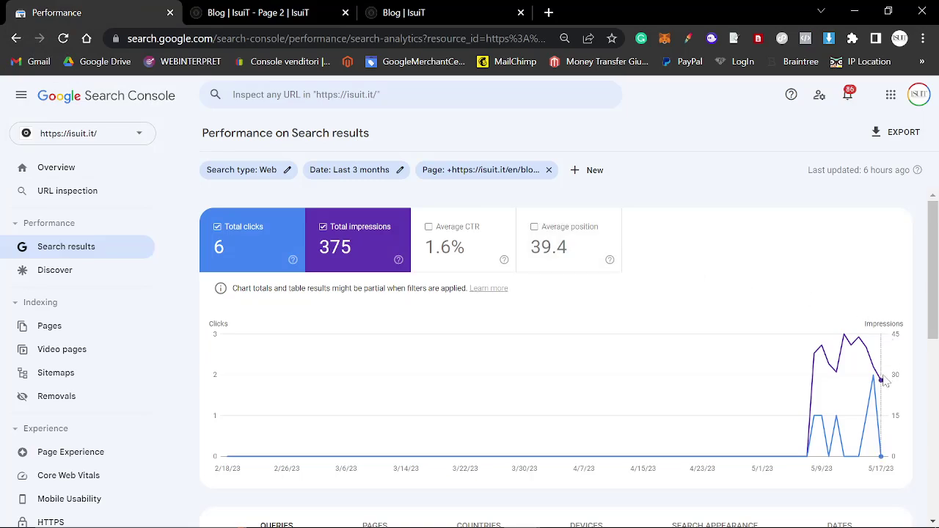
Step: Inspect the summer pants article's mid-May data points and top queries, and view its figures for the most recent date (May 18, 2023)
{"action": "mouse_move", "coordinate": [884, 381]}
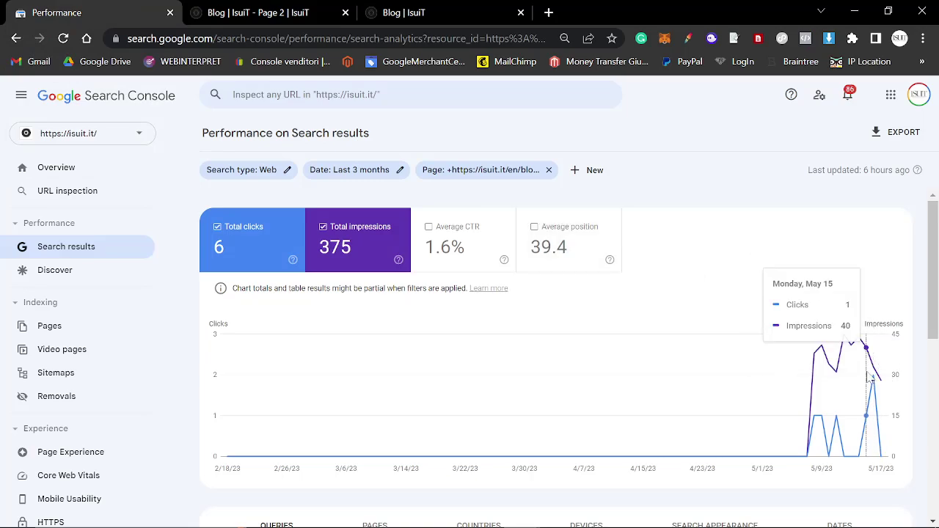
{"action": "scroll", "coordinate": [829, 374], "scroll_direction": "down", "scroll_amount": 3}
{"action": "scroll", "coordinate": [822, 375], "scroll_direction": "up", "scroll_amount": 3}
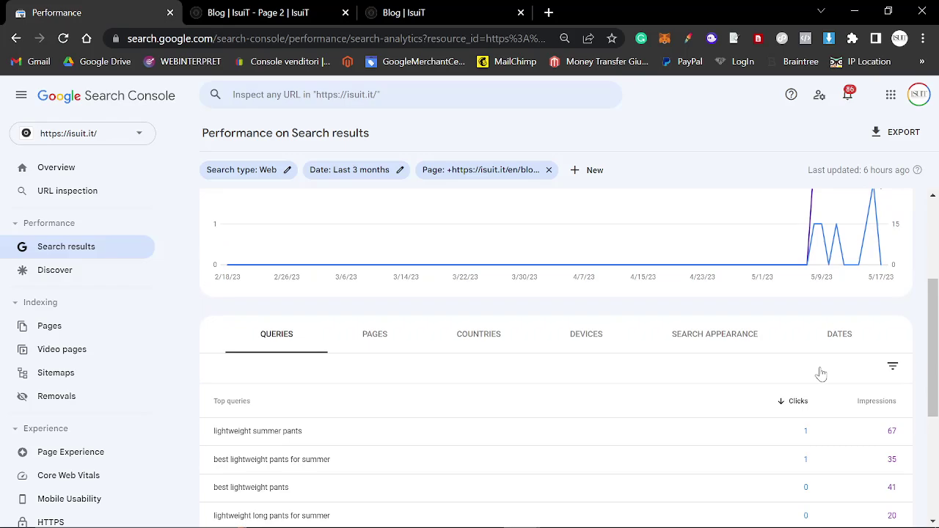
{"action": "left_click", "coordinate": [356, 171]}
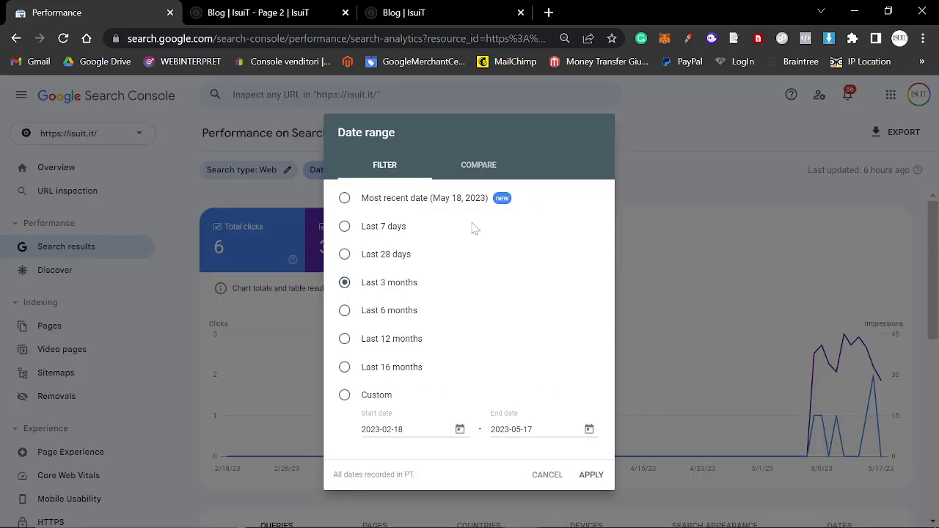
{"action": "left_click", "coordinate": [591, 476]}
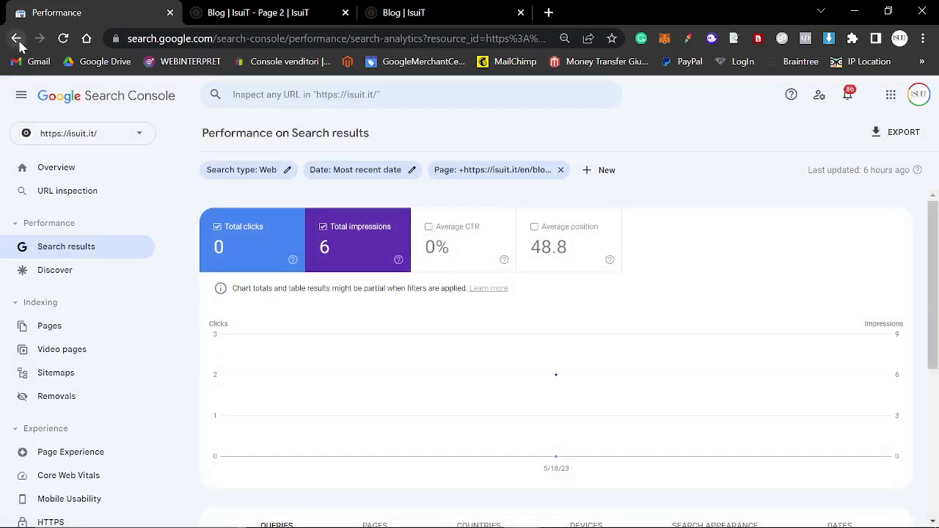
Step: Copy the link address of the "Coolest Italian Designer Sneaker Brands: Elevate Your Style with the Best from Italy" article from the blog
{"action": "left_click", "coordinate": [247, 12]}
{"action": "scroll", "coordinate": [284, 256], "scroll_direction": "up", "scroll_amount": 4}
{"action": "right_click", "coordinate": [190, 258]}
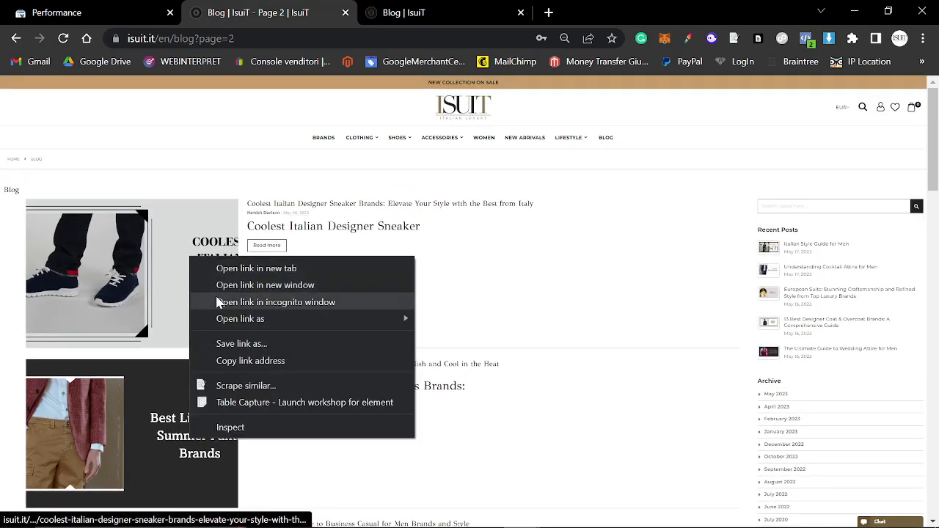
{"action": "left_click", "coordinate": [221, 360]}
Step: Filter the report by the copied Italian designer sneaker brands article URL, and close the browser tab with page 2 of the blog
{"action": "left_click", "coordinate": [110, 12]}
{"action": "left_click", "coordinate": [502, 170]}
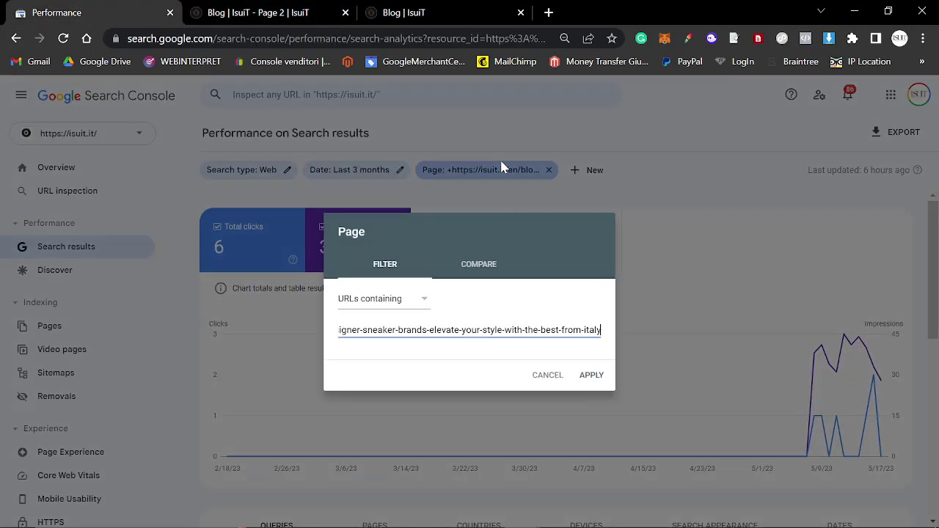
{"action": "key", "text": "Return"}
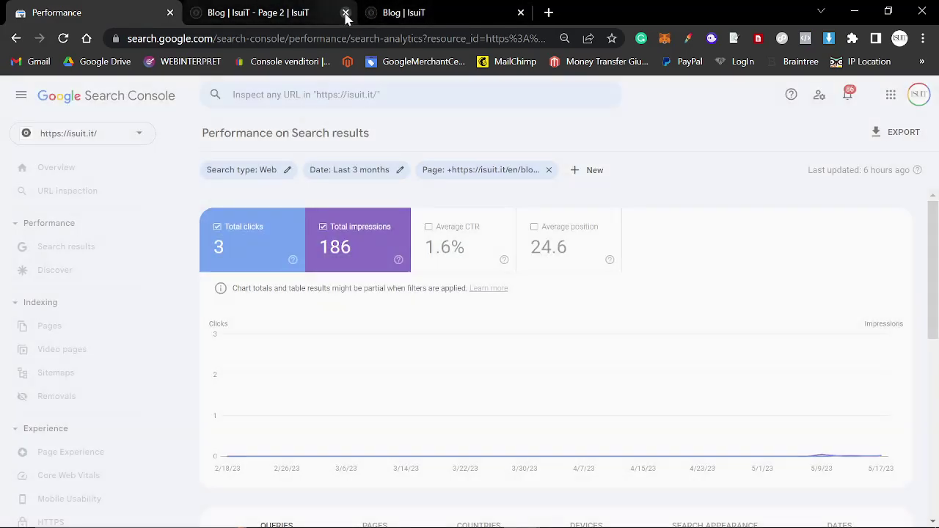
{"action": "left_click", "coordinate": [345, 13]}
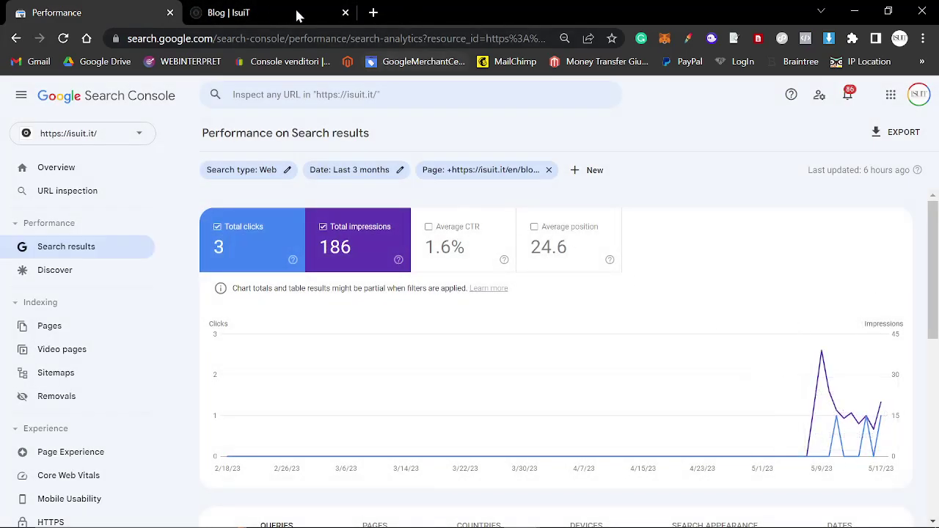
Step: Copy the link address of the "Step Up Your Summer Style: Men's Sneakers from Top Italian Designers" article from the blog's first page
{"action": "key", "text": "ctrl+Tab"}
{"action": "scroll", "coordinate": [390, 287], "scroll_direction": "down", "scroll_amount": 15}
{"action": "right_click", "coordinate": [151, 320]}
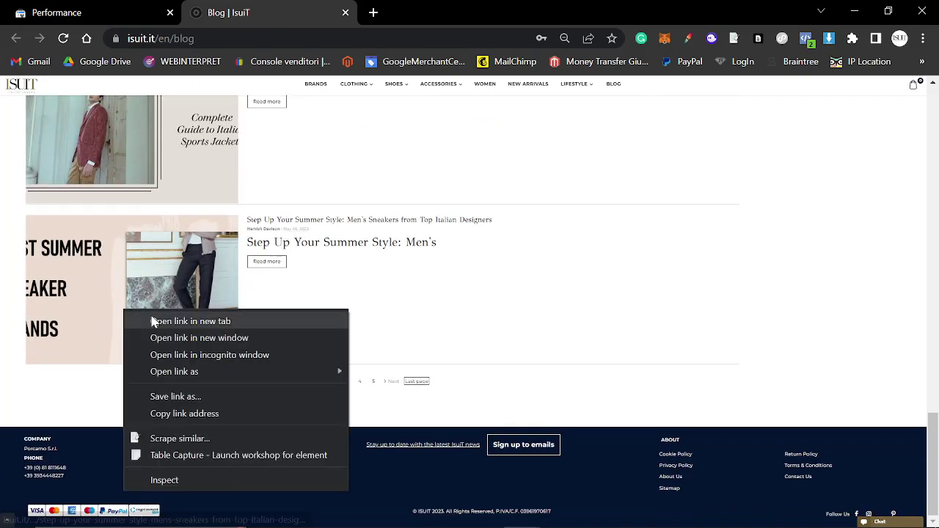
{"action": "left_click", "coordinate": [202, 416]}
Step: Filter the report by the copied men's summer sneakers article URL
{"action": "left_click", "coordinate": [76, 8]}
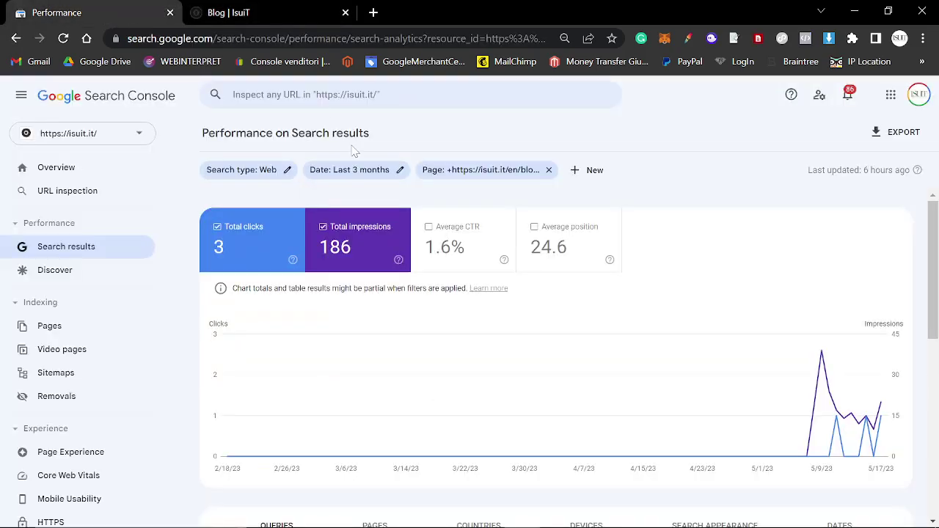
{"action": "left_click", "coordinate": [481, 169]}
{"action": "key", "text": "ctrl+v"}
{"action": "key", "text": "Return"}
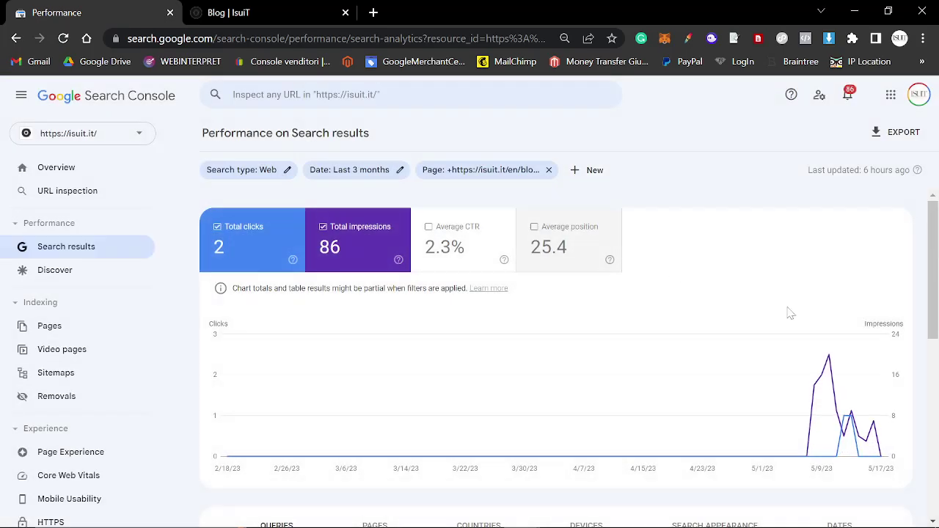
Step: Copy the link address of the "The Ultimate Guide to Designer Italian Sports Jackets & Blazers" article, and return to the performance report
{"action": "left_click", "coordinate": [248, 21]}
{"action": "scroll", "coordinate": [220, 307], "scroll_direction": "up", "scroll_amount": 2}
{"action": "right_click", "coordinate": [220, 307]}
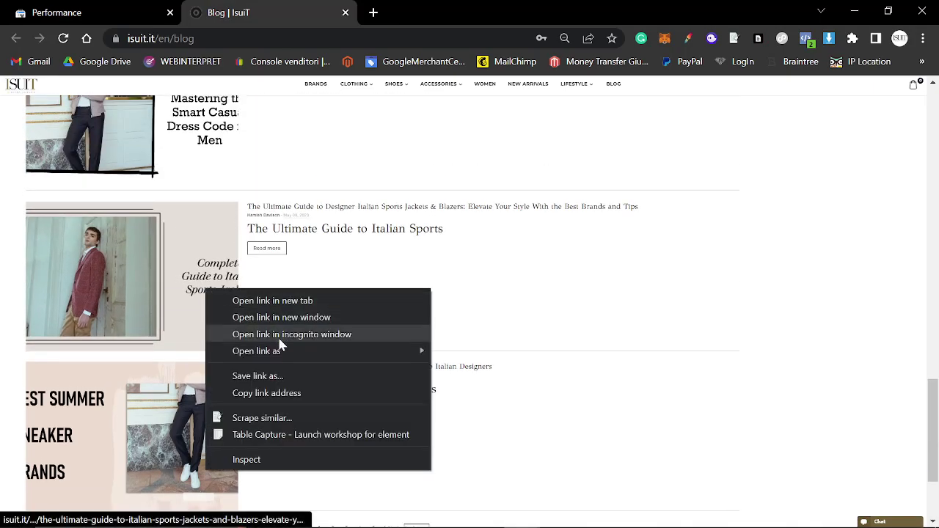
{"action": "left_click", "coordinate": [267, 392]}
{"action": "left_click", "coordinate": [73, 13]}
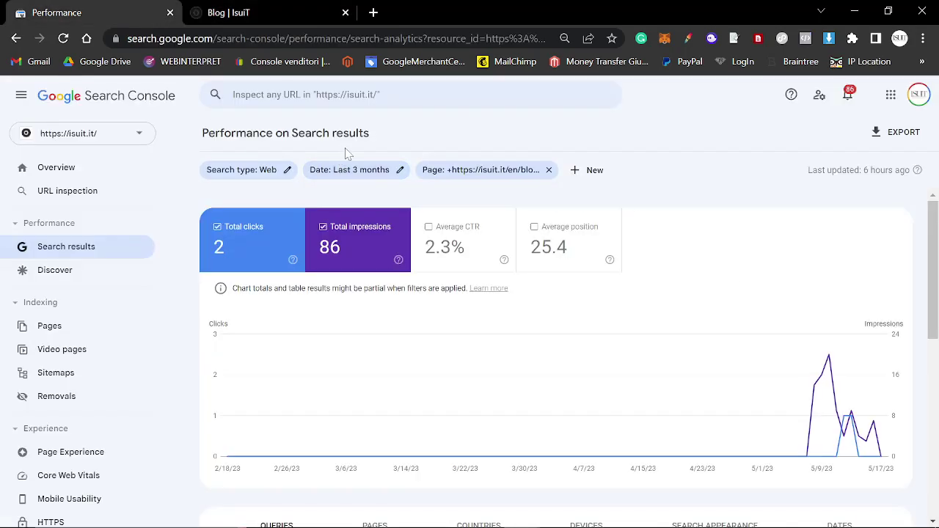
Step: Filter the report by the copied Italian sports jackets and blazers article URL, and check the chart's most recent day
{"action": "left_click", "coordinate": [511, 171]}
{"action": "key", "text": "Return"}
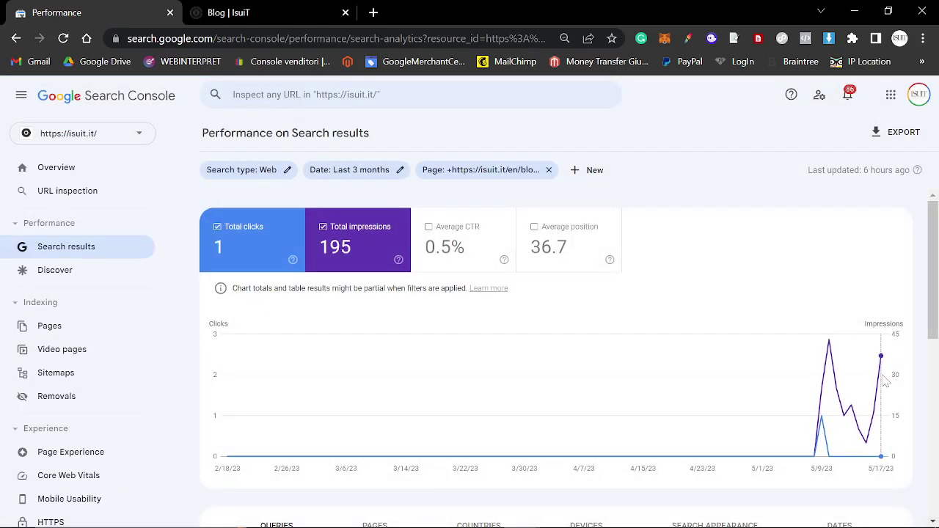
{"action": "mouse_move", "coordinate": [884, 381]}
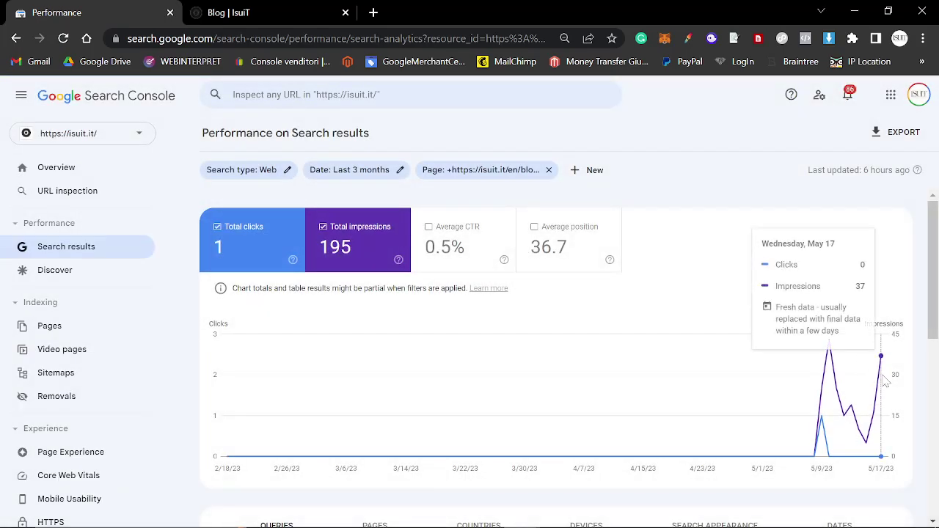
Step: Examine the Discover performance report's daily clicks and impressions from early May to May 17, and its top pages
{"action": "left_click", "coordinate": [286, 171]}
{"action": "left_click", "coordinate": [90, 279]}
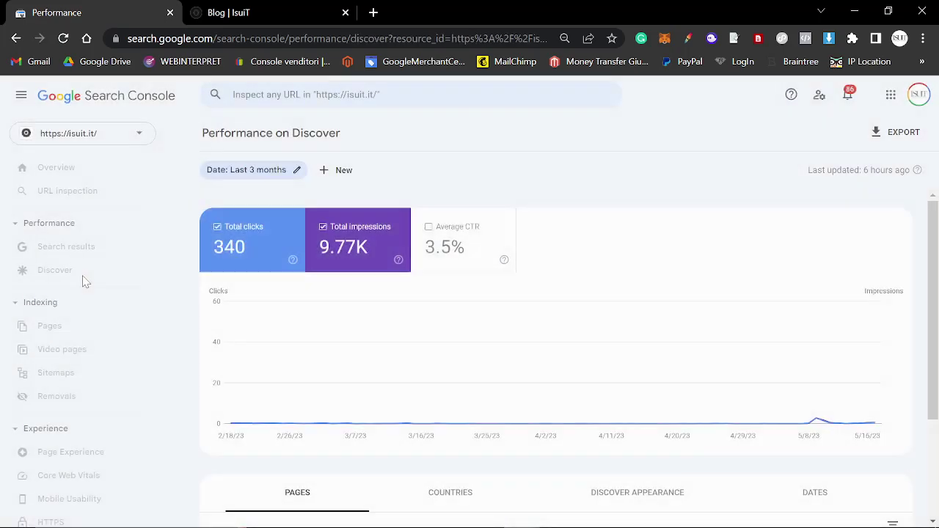
{"action": "mouse_move", "coordinate": [878, 406]}
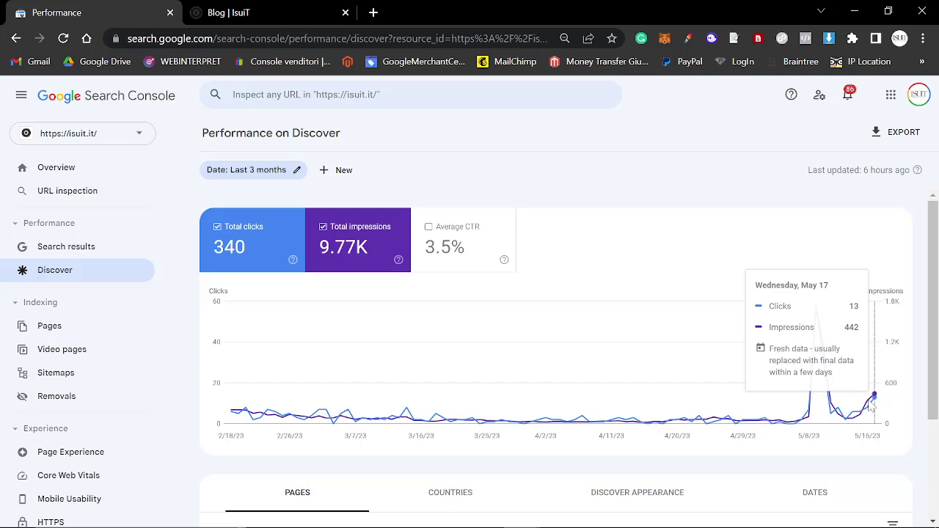
{"action": "mouse_move", "coordinate": [821, 325]}
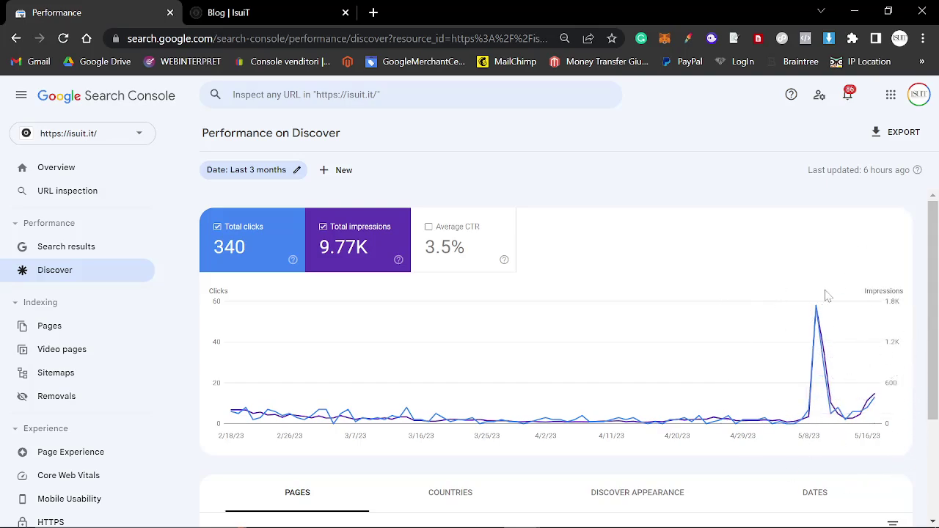
{"action": "scroll", "coordinate": [752, 413], "scroll_direction": "down", "scroll_amount": 2}
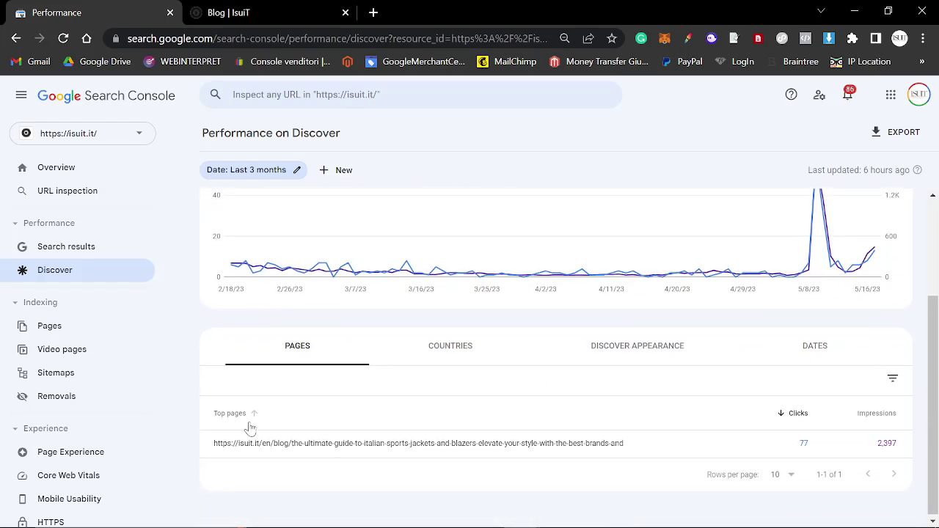
{"action": "scroll", "coordinate": [638, 400], "scroll_direction": "up", "scroll_amount": 2}
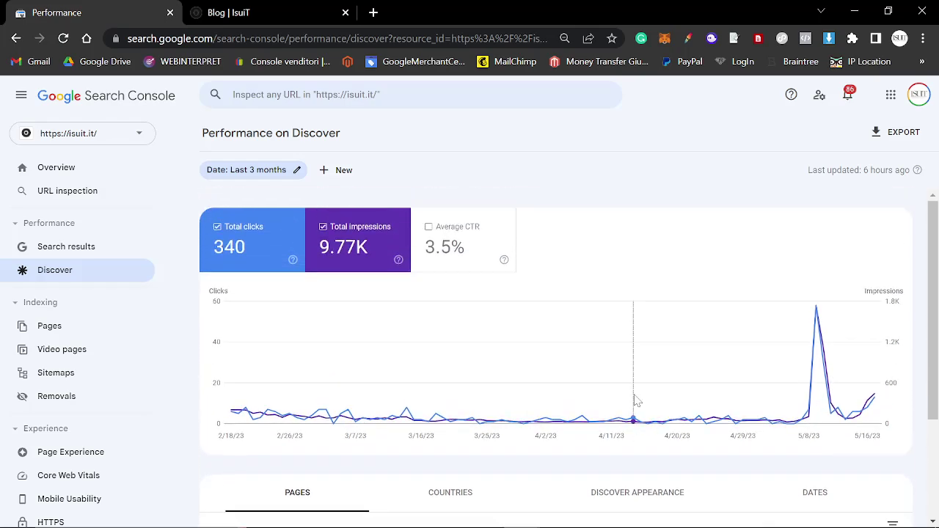
{"action": "mouse_move", "coordinate": [815, 387]}
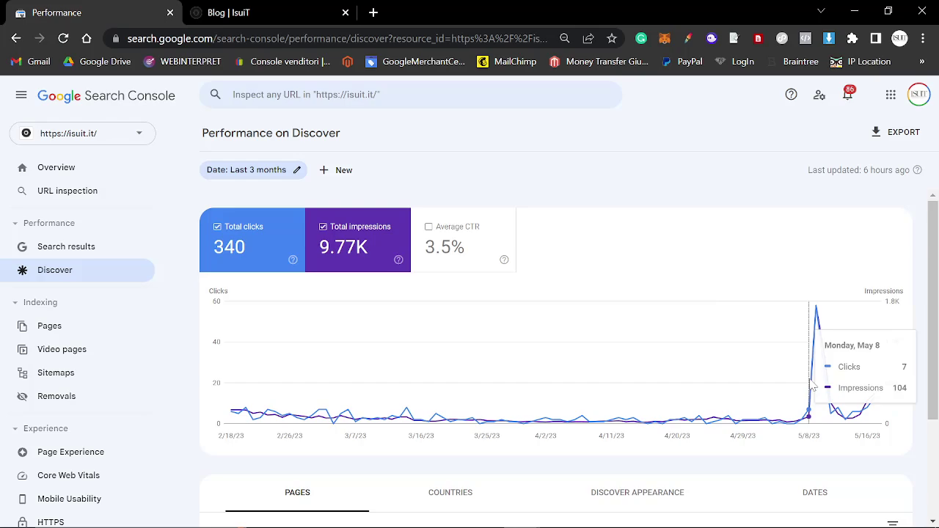
{"action": "mouse_move", "coordinate": [693, 403]}
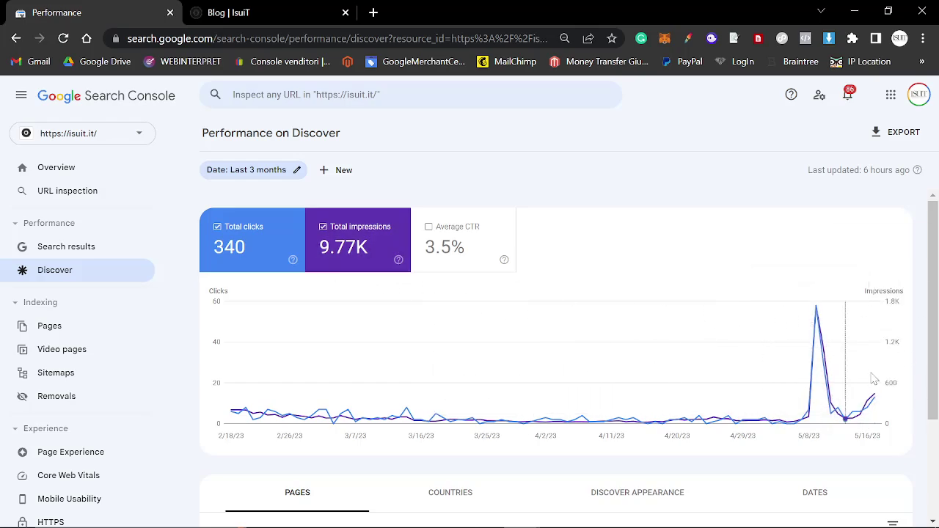
{"action": "scroll", "coordinate": [874, 378], "scroll_direction": "down", "scroll_amount": 2}
{"action": "scroll", "coordinate": [775, 361], "scroll_direction": "up", "scroll_amount": 2}
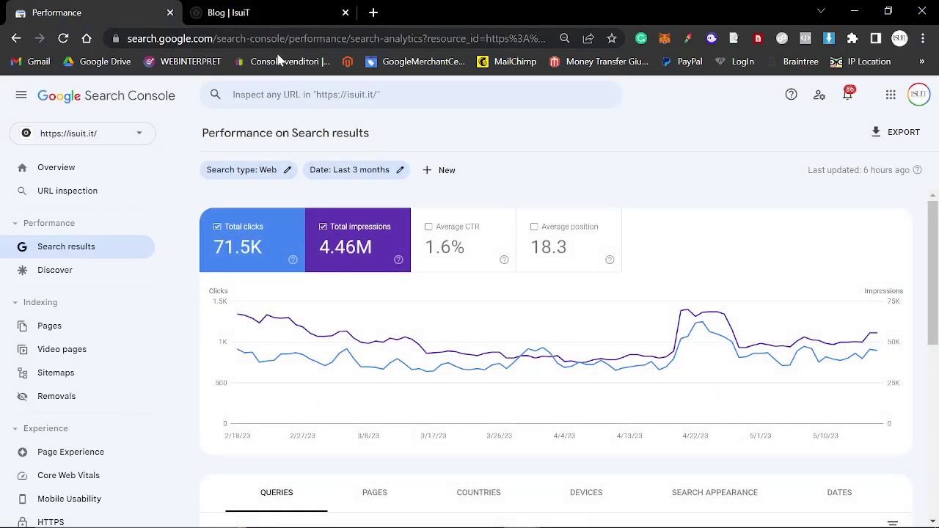
Step: Copy the link address of the "Mastering the Smart Casual Dress Code for Men" article, and return to the performance report
{"action": "left_click", "coordinate": [255, 16]}
{"action": "scroll", "coordinate": [186, 245], "scroll_direction": "up", "scroll_amount": 1}
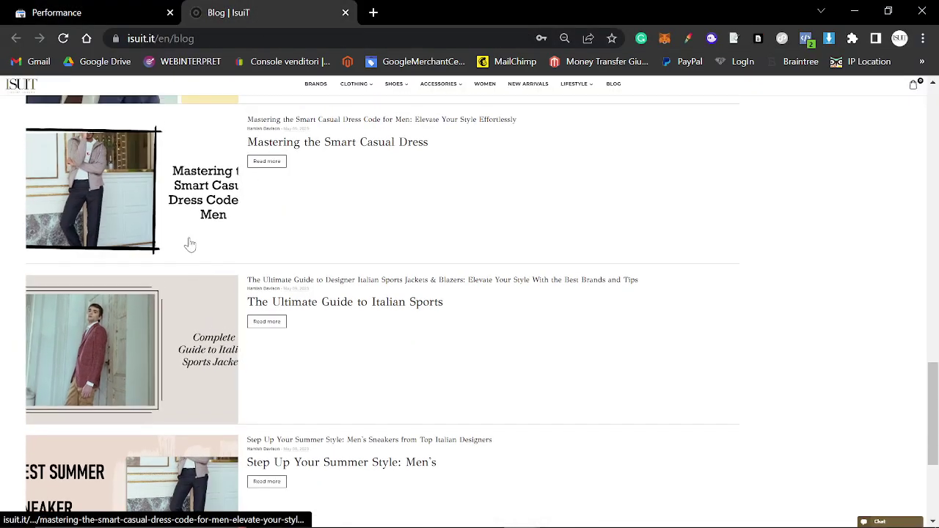
{"action": "right_click", "coordinate": [185, 204]}
{"action": "left_click", "coordinate": [253, 250]}
{"action": "key", "text": "ctrl+shift+Tab"}
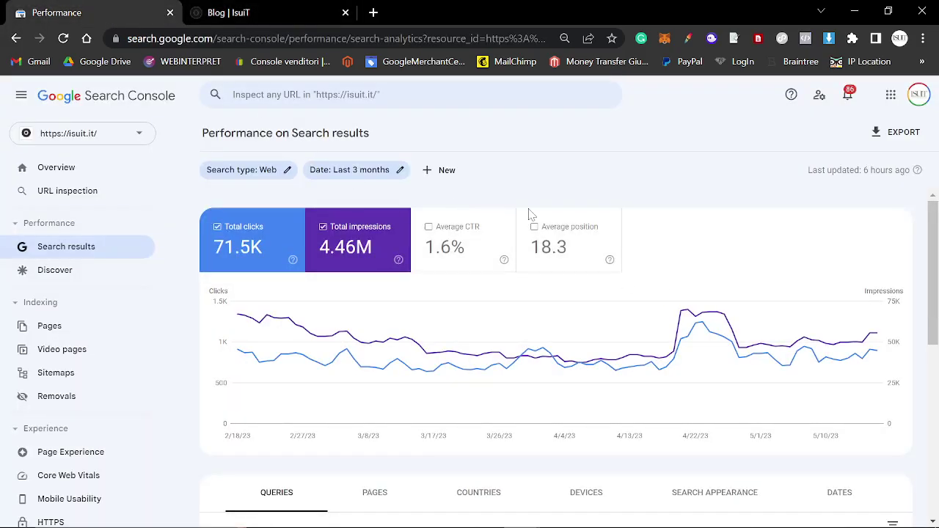
Step: Check the Discover report's chart again for the clicks and impressions on May 17
{"action": "left_click", "coordinate": [53, 273]}
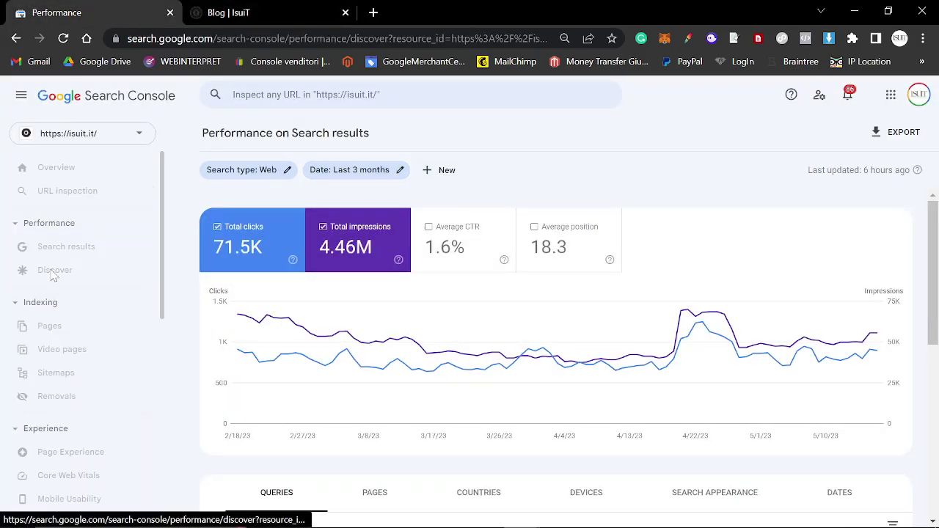
{"action": "mouse_move", "coordinate": [815, 399]}
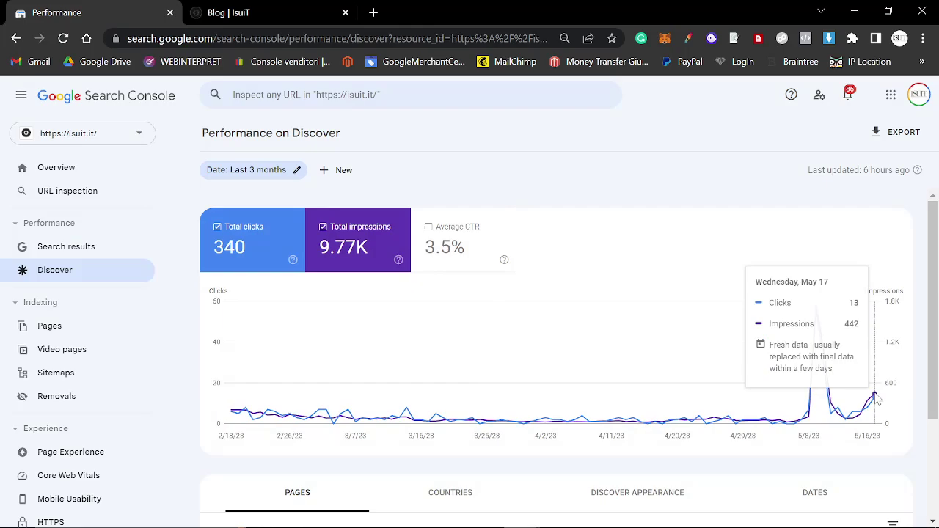
{"action": "mouse_move", "coordinate": [819, 316]}
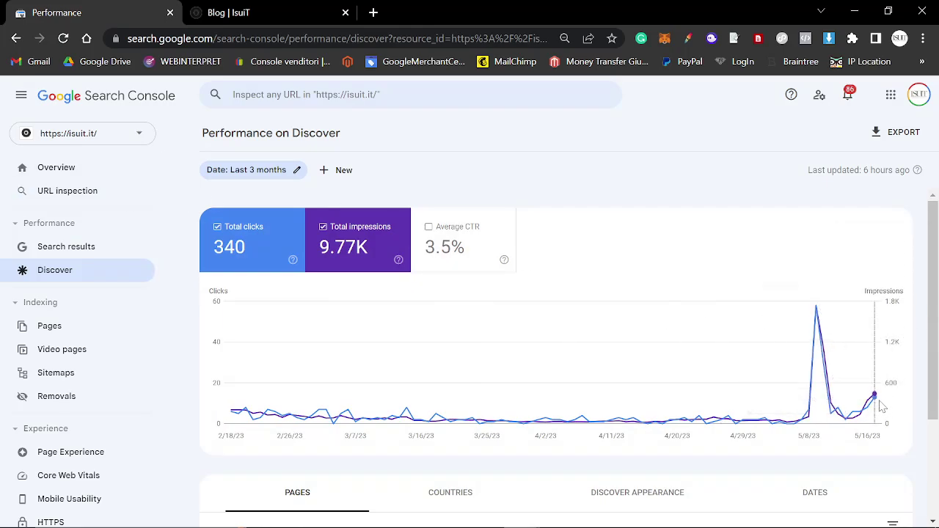
{"action": "mouse_move", "coordinate": [881, 406]}
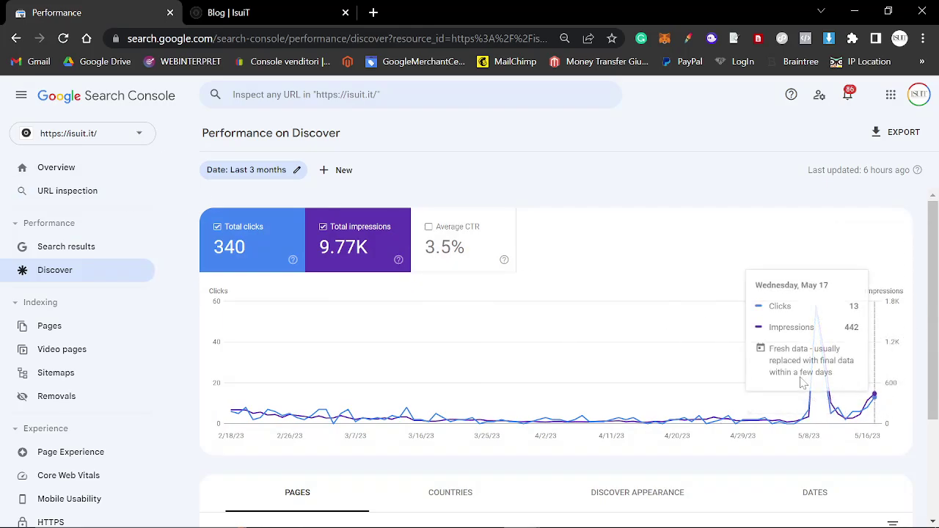
Step: Open the search results performance report and filter its pages by the copied smart casual dress code article URL
{"action": "left_click", "coordinate": [73, 247]}
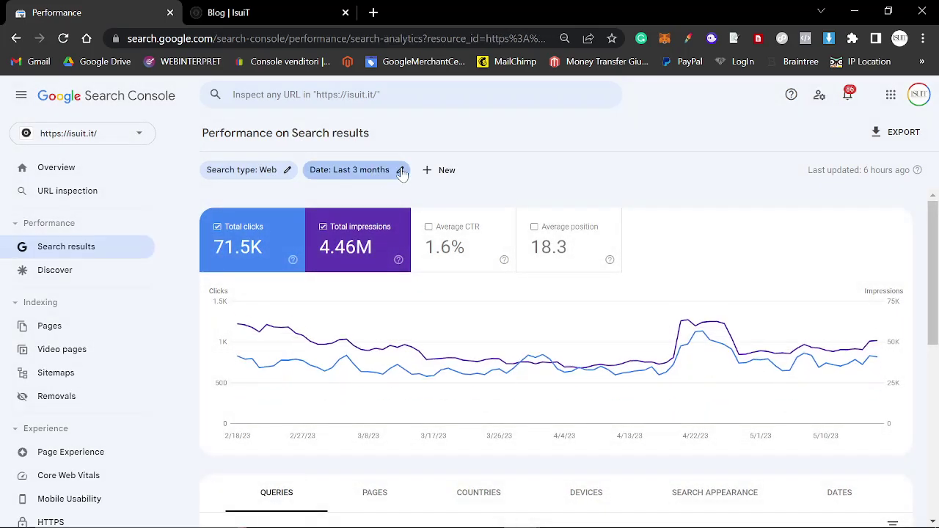
{"action": "left_click", "coordinate": [441, 169]}
{"action": "left_click", "coordinate": [463, 218]}
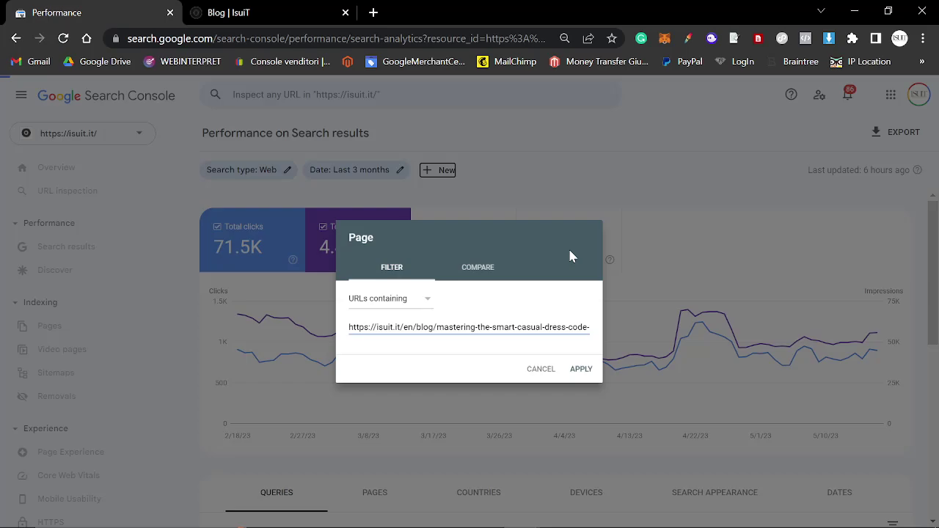
{"action": "key", "text": "Return"}
Step: Look over the articles on the blog page, and examine the smart casual article's daily clicks and impressions in the report
{"action": "left_click", "coordinate": [272, 10]}
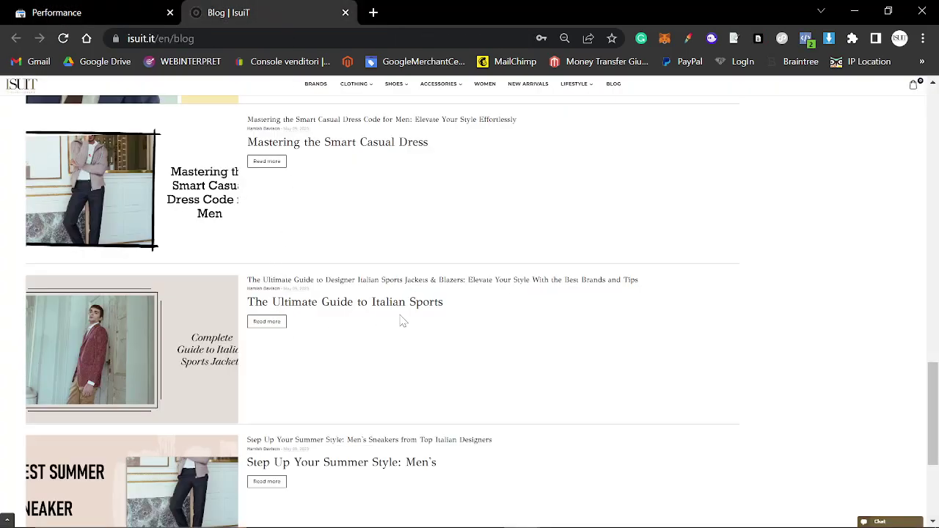
{"action": "scroll", "coordinate": [380, 299], "scroll_direction": "up", "scroll_amount": 2}
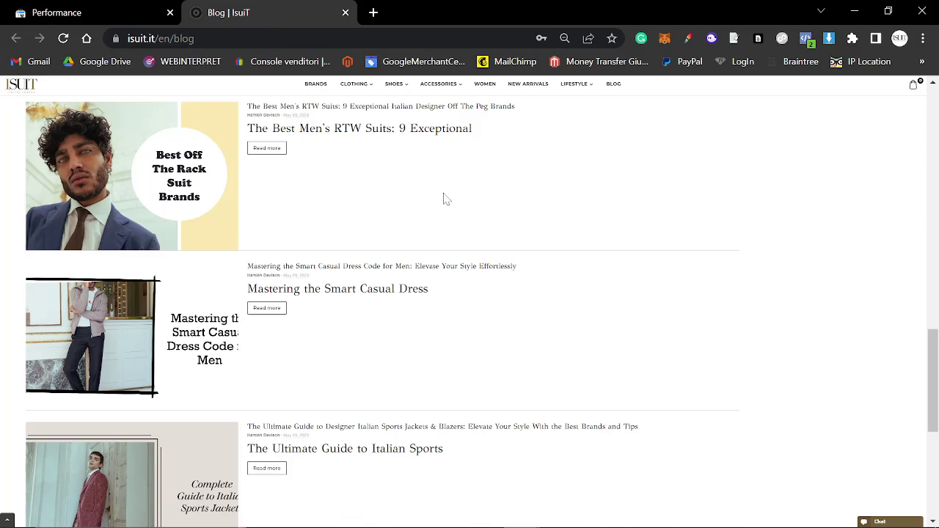
{"action": "left_click", "coordinate": [169, 20]}
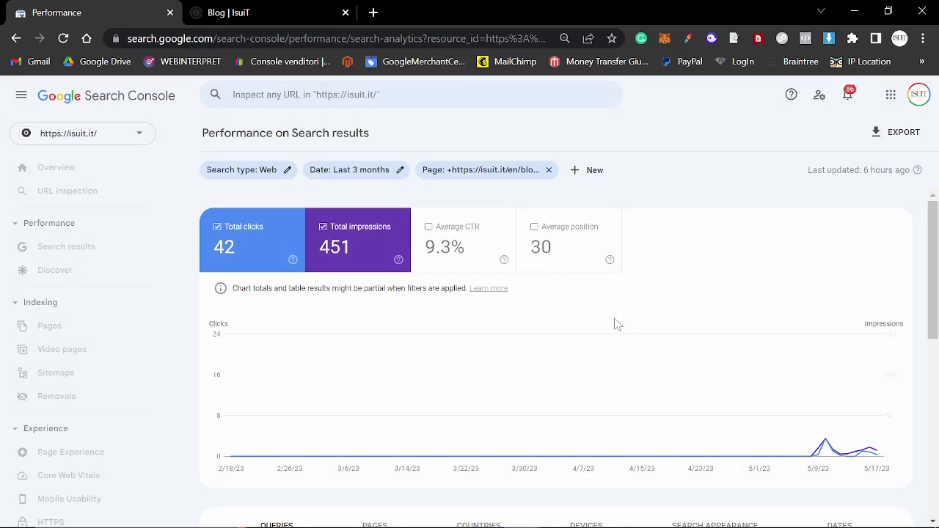
{"action": "mouse_move", "coordinate": [780, 499]}
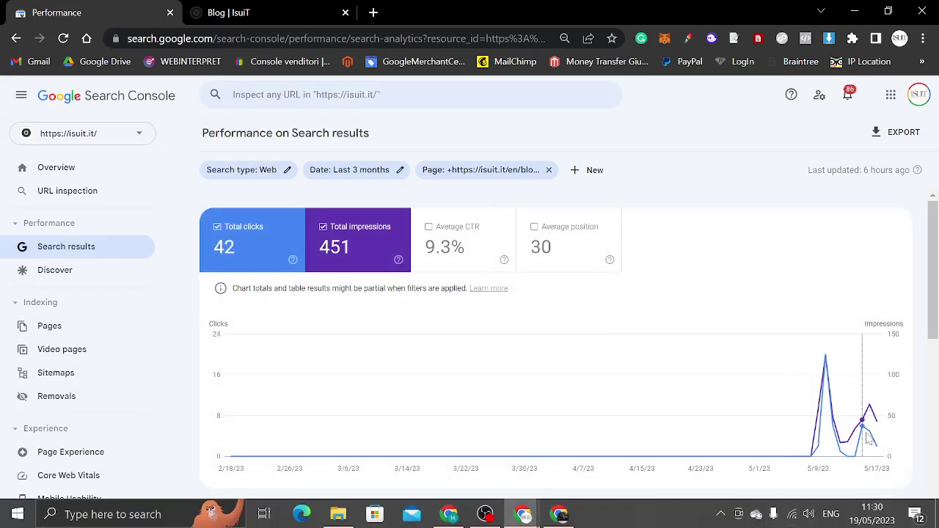
{"action": "mouse_move", "coordinate": [828, 374]}
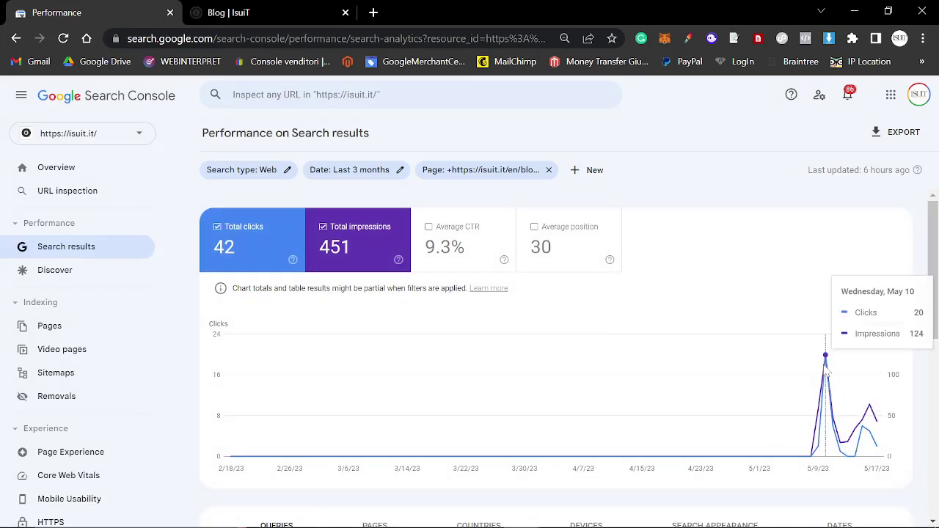
Step: Try the most recent date as the report's date range, and go back to the last three months
{"action": "left_click", "coordinate": [356, 169]}
{"action": "left_click", "coordinate": [609, 478]}
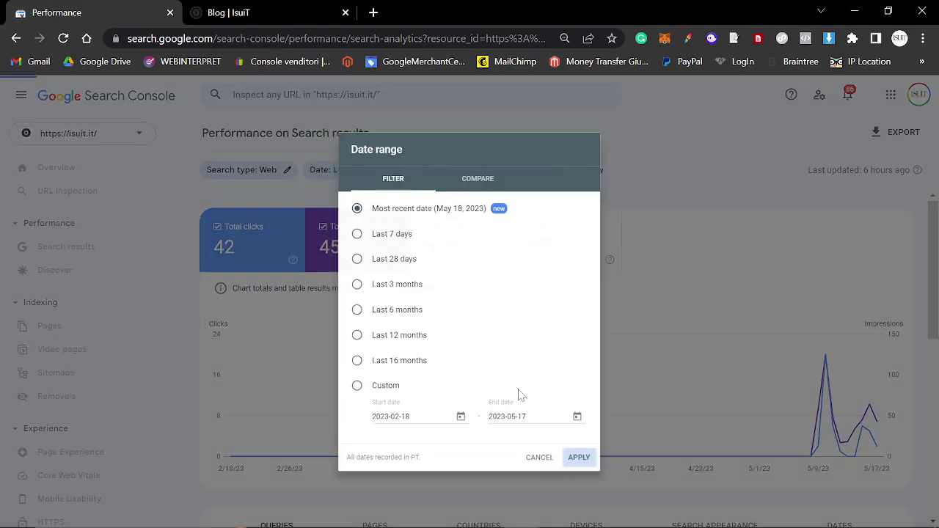
{"action": "left_click", "coordinate": [18, 37]}
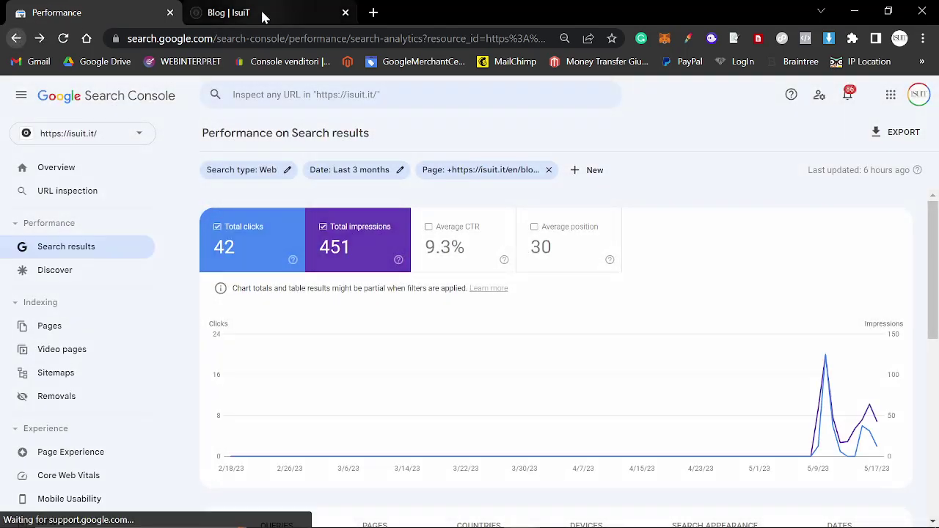
Step: Copy the link address of the "The Best Men's RTW Suits: 9 Exceptional Italian Designer Off The Peg Brands" article, and return to the report
{"action": "left_click", "coordinate": [260, 10]}
{"action": "scroll", "coordinate": [330, 283], "scroll_direction": "up", "scroll_amount": 1}
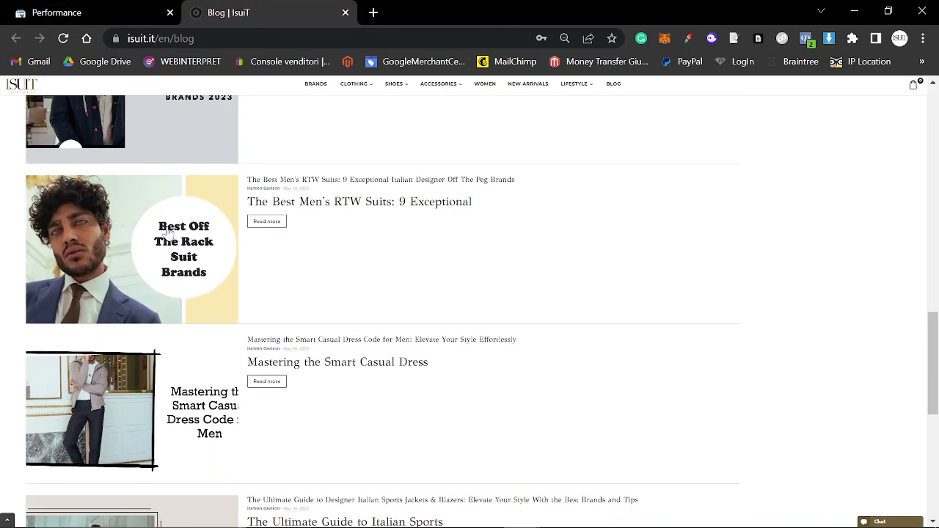
{"action": "right_click", "coordinate": [168, 232]}
{"action": "left_click", "coordinate": [262, 325]}
{"action": "scroll", "coordinate": [197, 225], "scroll_direction": "up", "scroll_amount": 2}
{"action": "left_click", "coordinate": [81, 12]}
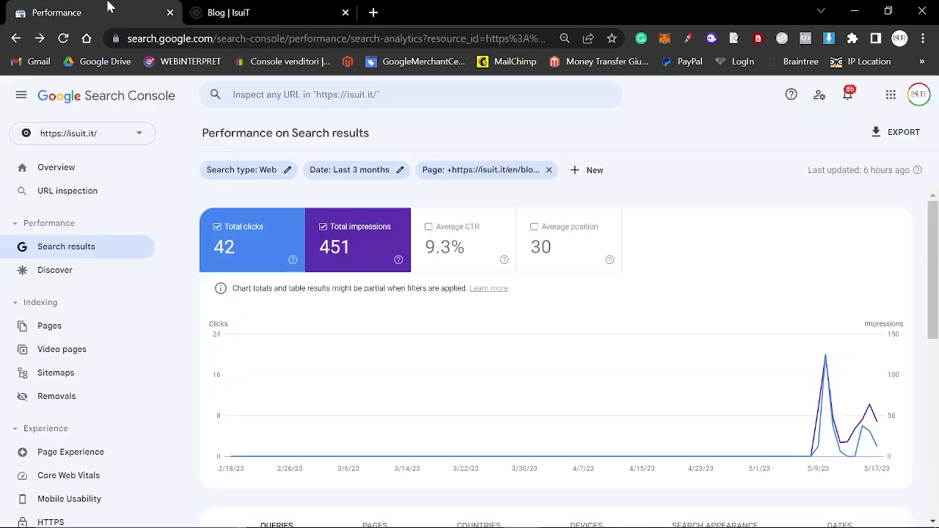
Step: Replace the report's page filter with the copied men's RTW suits article URL
{"action": "left_click", "coordinate": [495, 174]}
{"action": "key", "text": "ctrl+a"}
{"action": "key", "text": "ctrl+v"}
{"action": "key", "text": "Return"}
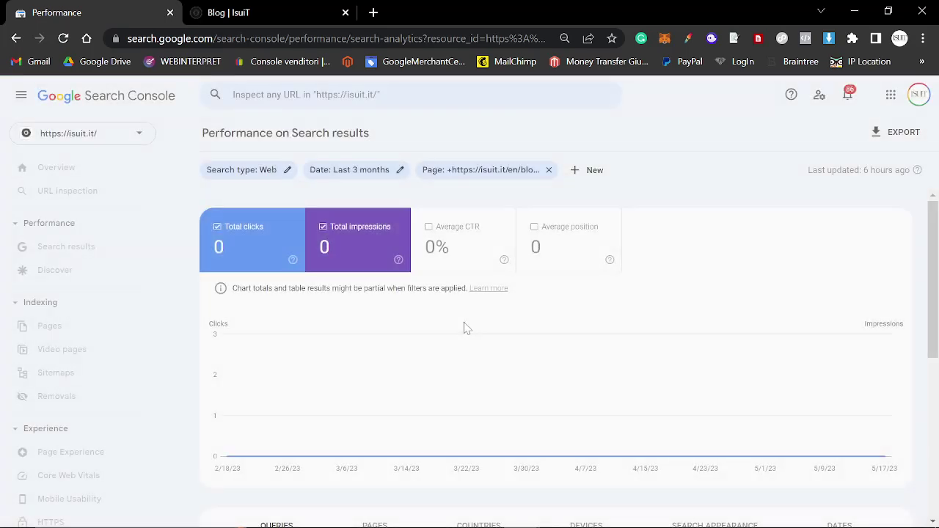
Step: Run a URL inspection on the copied men's RTW suits article URL to check its indexing status
{"action": "left_click", "coordinate": [371, 88]}
{"action": "key", "text": "ctrl+v"}
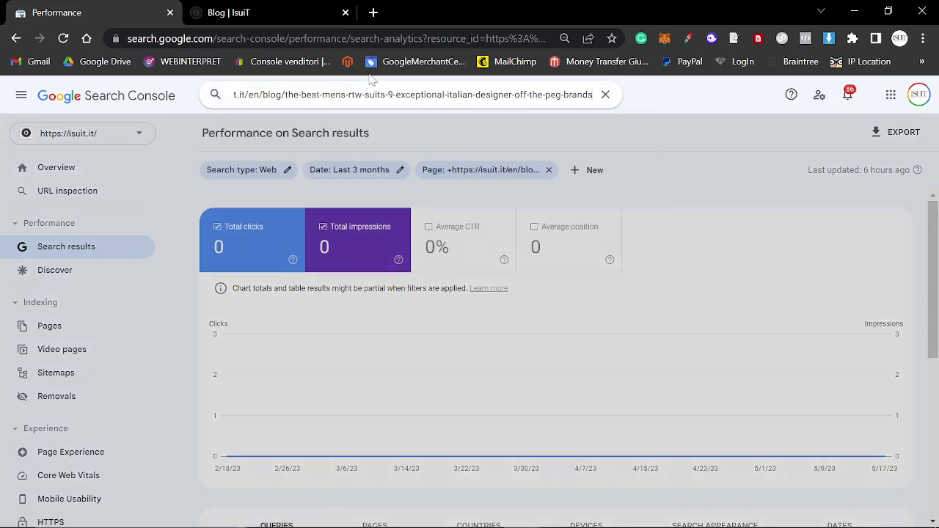
{"action": "key", "text": "Return"}
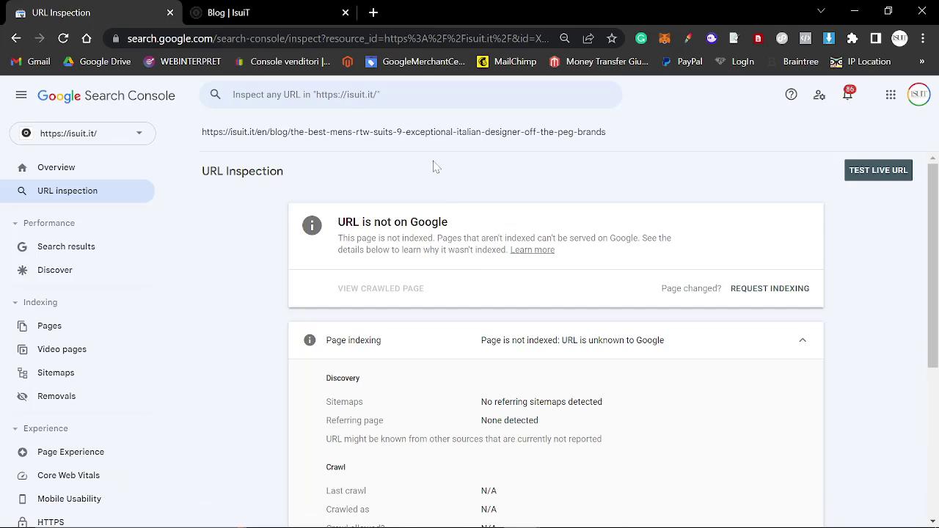
{"action": "left_click_drag", "start_coordinate": [384, 132], "coordinate": [642, 135]}
{"action": "left_click", "coordinate": [641, 136]}
Step: Copy the link address of the "Best Streetwear Brands 2023: 10 Brands You Don't Want To Miss" article, and return to Search Console
{"action": "left_click", "coordinate": [292, 9]}
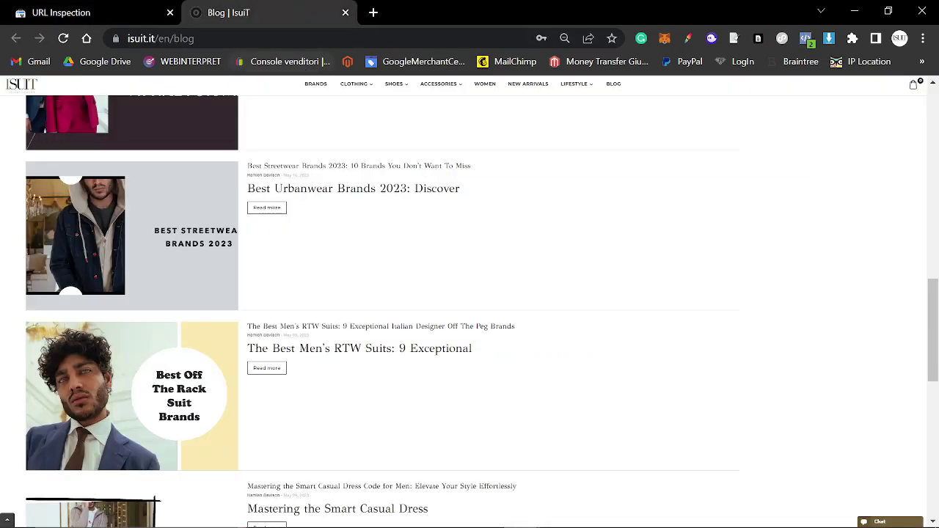
{"action": "scroll", "coordinate": [218, 293], "scroll_direction": "up", "scroll_amount": 1}
{"action": "right_click", "coordinate": [167, 309]}
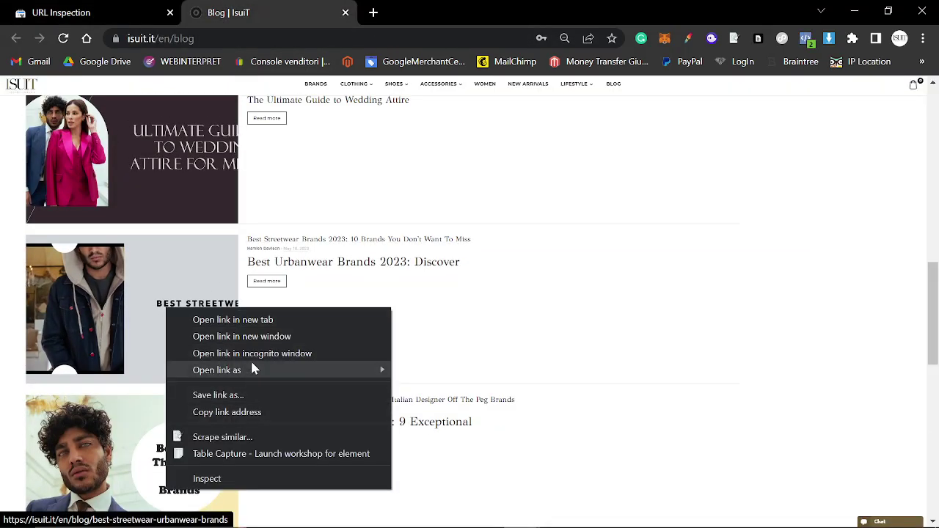
{"action": "left_click", "coordinate": [242, 413]}
{"action": "key", "text": "ctrl+shift+Tab"}
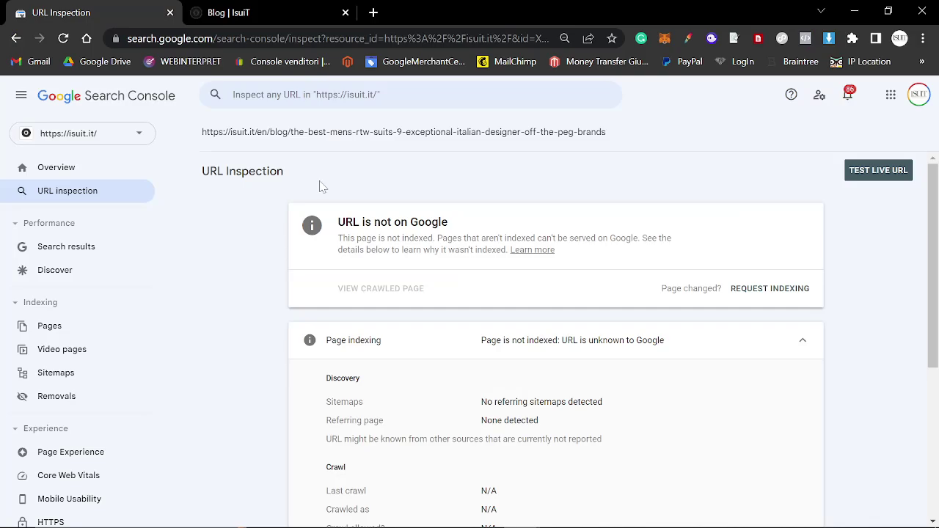
{"action": "left_click", "coordinate": [89, 248]}
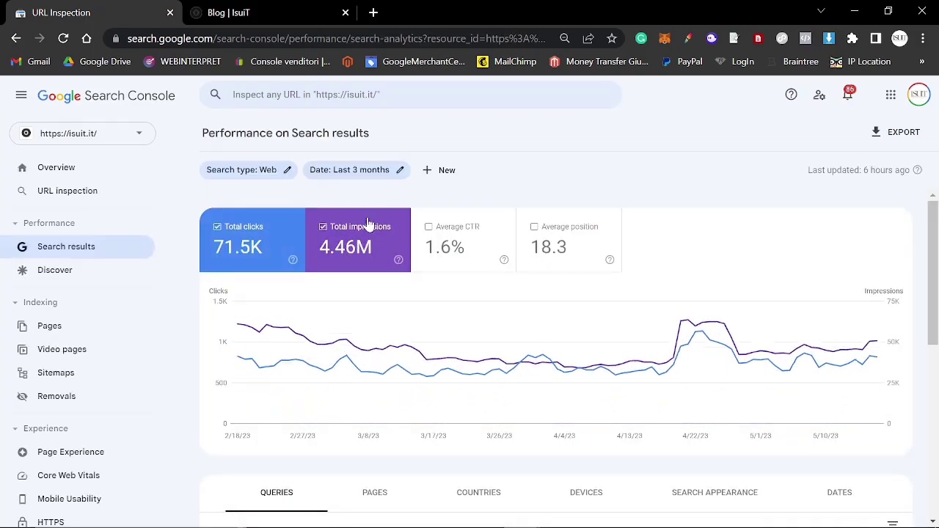
{"action": "left_click", "coordinate": [453, 171]}
{"action": "left_click", "coordinate": [483, 205]}
{"action": "key", "text": "ctrl+v"}
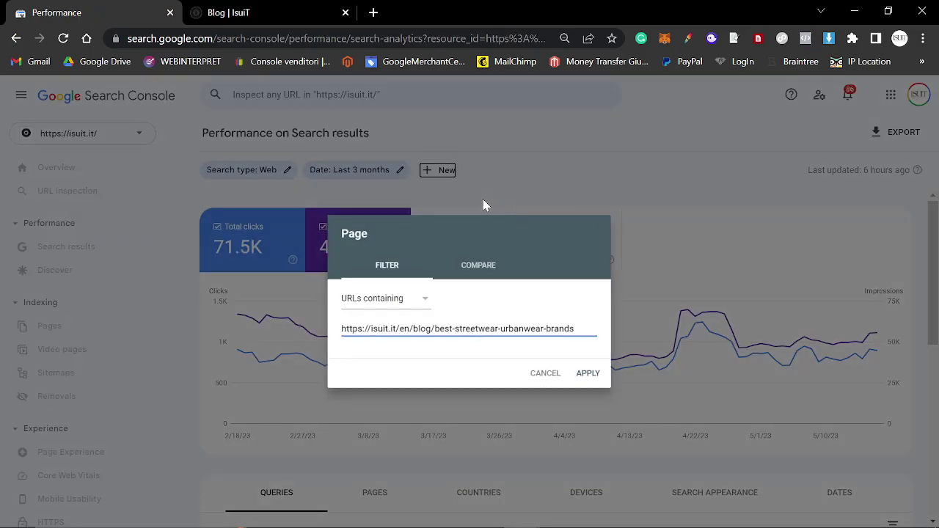
{"action": "key", "text": "Return"}
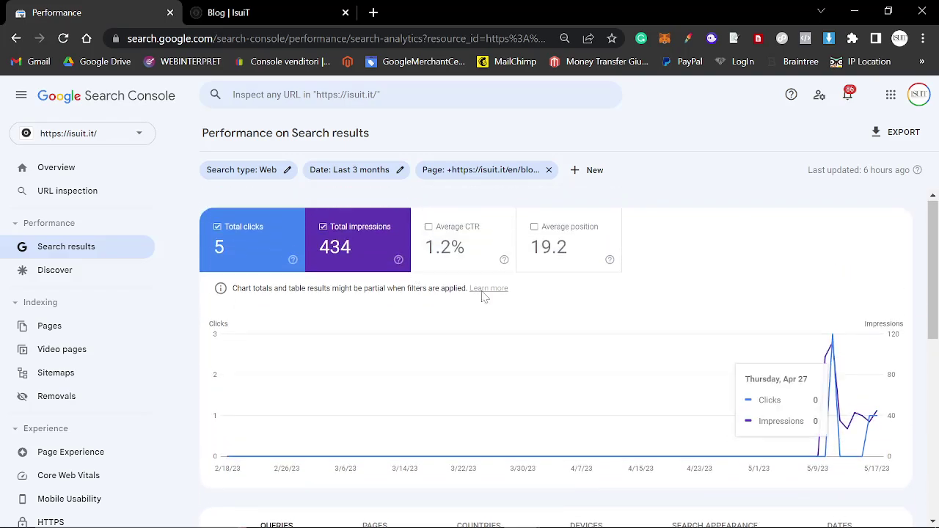
{"action": "left_click", "coordinate": [349, 169]}
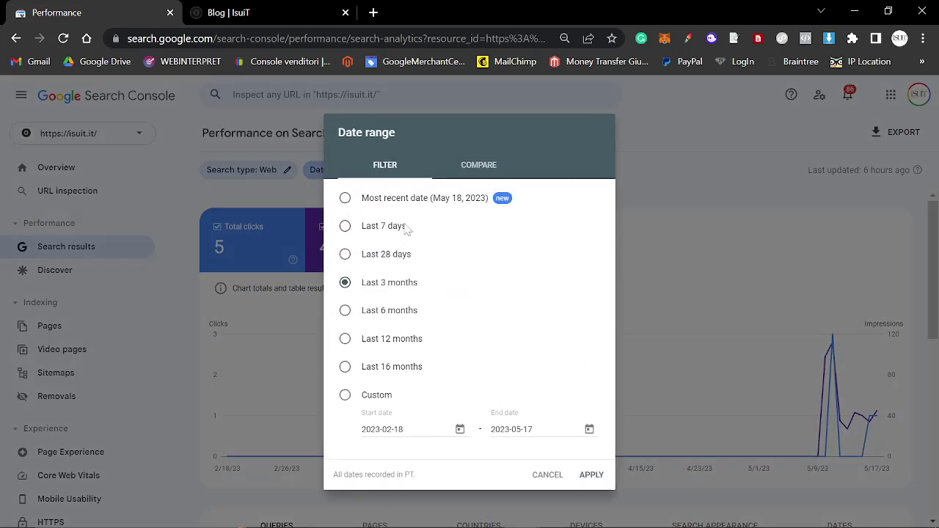
{"action": "left_click", "coordinate": [592, 476]}
Step: Copy the link address of "The Ultimate Guide to Wedding Attire for Men" article from the blog, and return to Search Console
{"action": "left_click", "coordinate": [210, 21]}
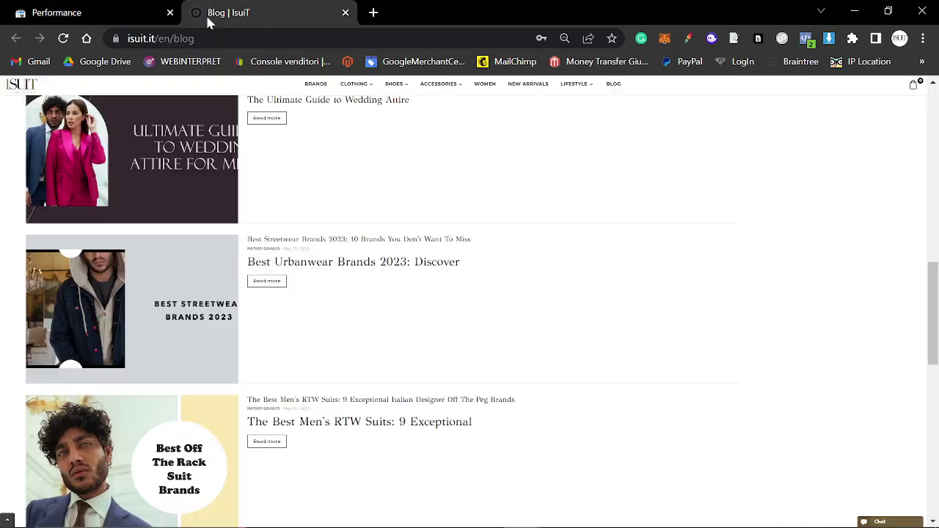
{"action": "scroll", "coordinate": [294, 247], "scroll_direction": "up", "scroll_amount": 4}
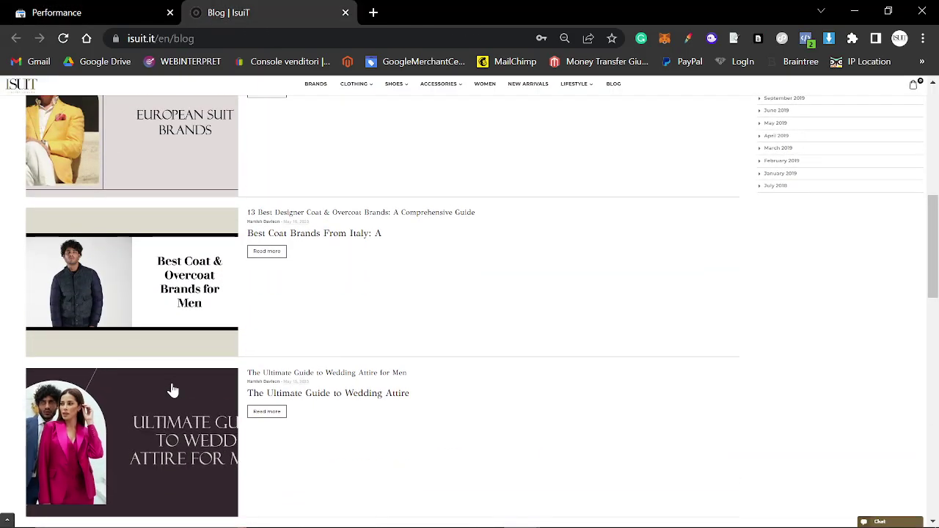
{"action": "right_click", "coordinate": [173, 390]}
{"action": "left_click", "coordinate": [250, 306]}
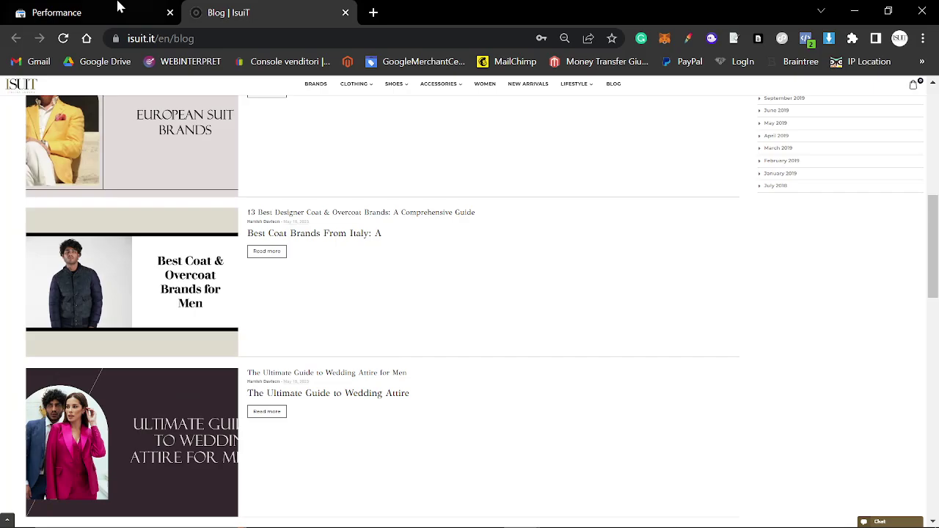
{"action": "left_click", "coordinate": [120, 9]}
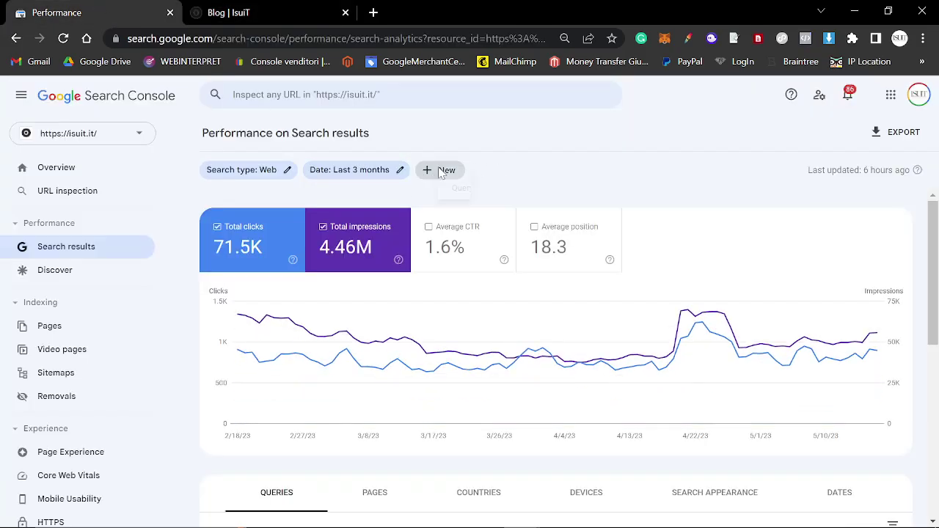
Step: Filter the search results report by page, using the copied wedding attire article URL
{"action": "left_click", "coordinate": [470, 208]}
{"action": "key", "text": "ctrl+v"}
{"action": "key", "text": "Return"}
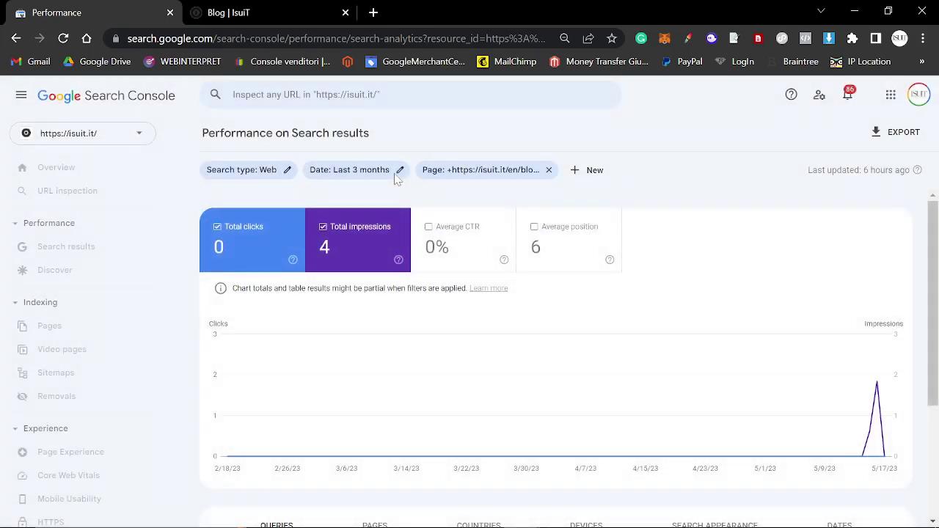
Step: Copy the link address of the "European Suits: Stunning Craftsmanship and Refined Style from Top Luxury Brands" article, and return to Search Console
{"action": "key", "text": "ctrl+Tab"}
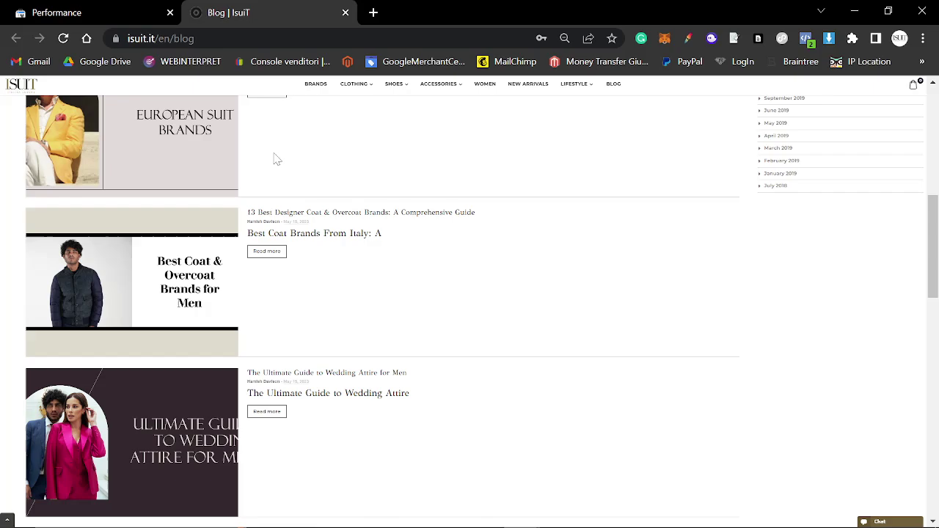
{"action": "scroll", "coordinate": [216, 241], "scroll_direction": "up", "scroll_amount": 1}
{"action": "right_click", "coordinate": [185, 215]}
{"action": "left_click", "coordinate": [245, 318]}
{"action": "left_click", "coordinate": [103, 12]}
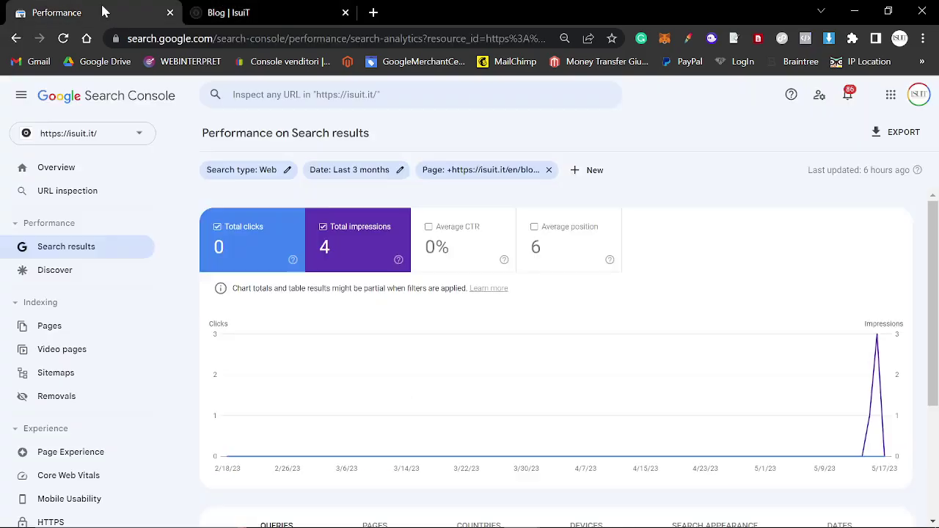
Step: Replace the report's page filter with the copied European suits article URL
{"action": "left_click", "coordinate": [484, 171]}
{"action": "key", "text": "ctrl+v"}
{"action": "key", "text": "Return"}
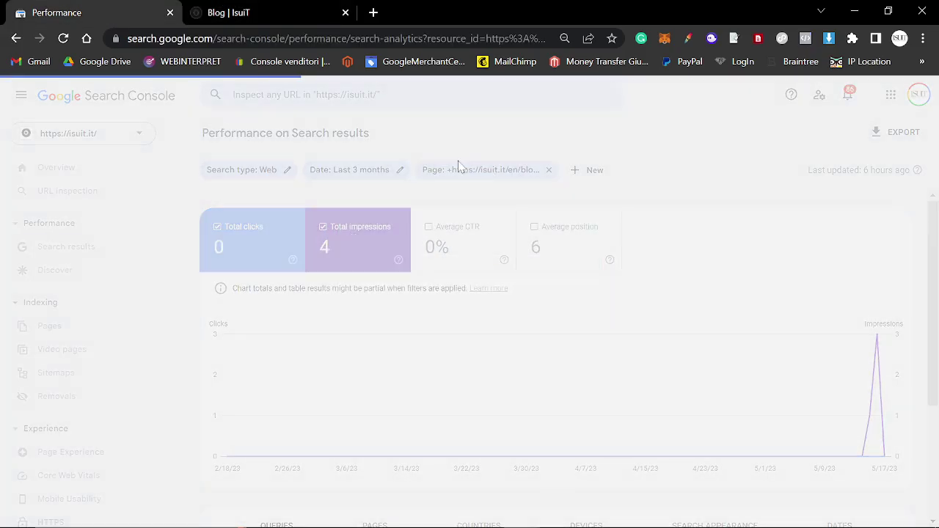
{"action": "key", "text": "ctrl+Tab"}
{"action": "scroll", "coordinate": [234, 223], "scroll_direction": "up", "scroll_amount": 5}
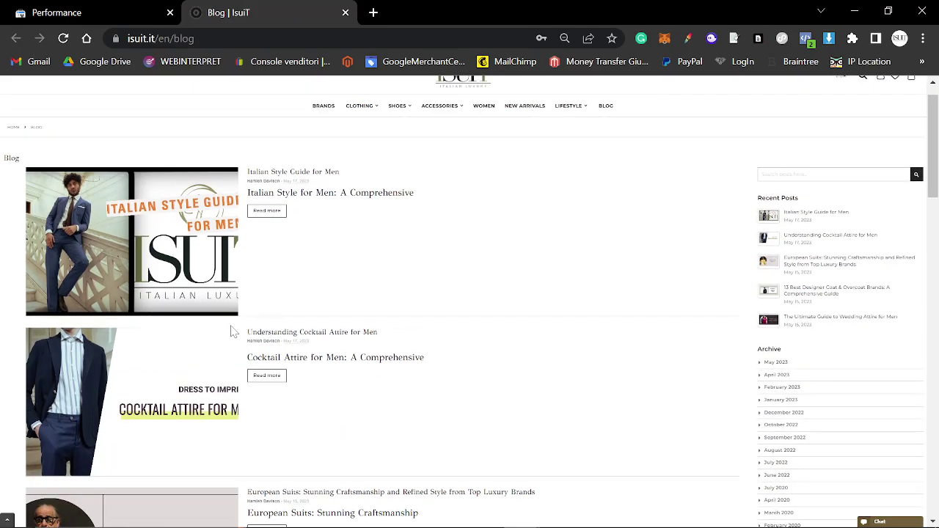
{"action": "scroll", "coordinate": [230, 330], "scroll_direction": "down", "scroll_amount": 1}
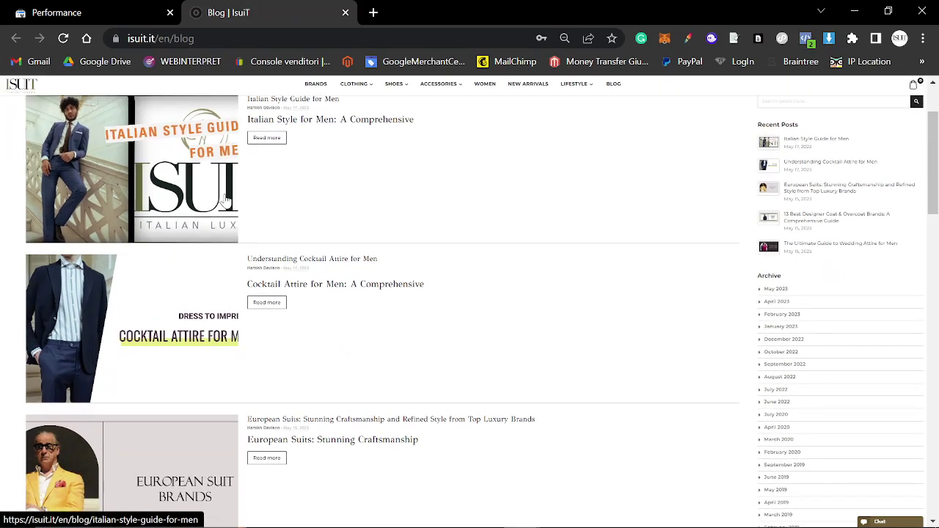
{"action": "left_click", "coordinate": [138, 7]}
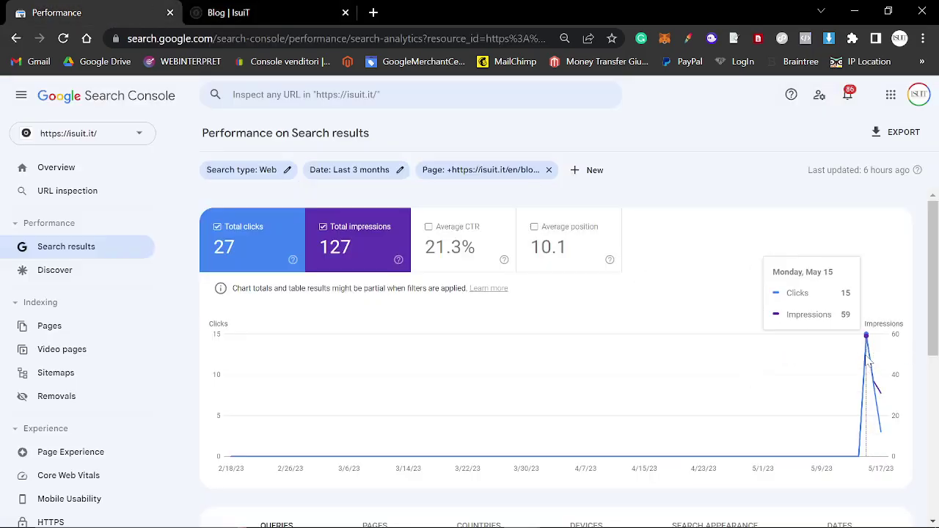
Step: Set the European suits article report's date range to the most recent date (May 18, 2023)
{"action": "left_click", "coordinate": [392, 170]}
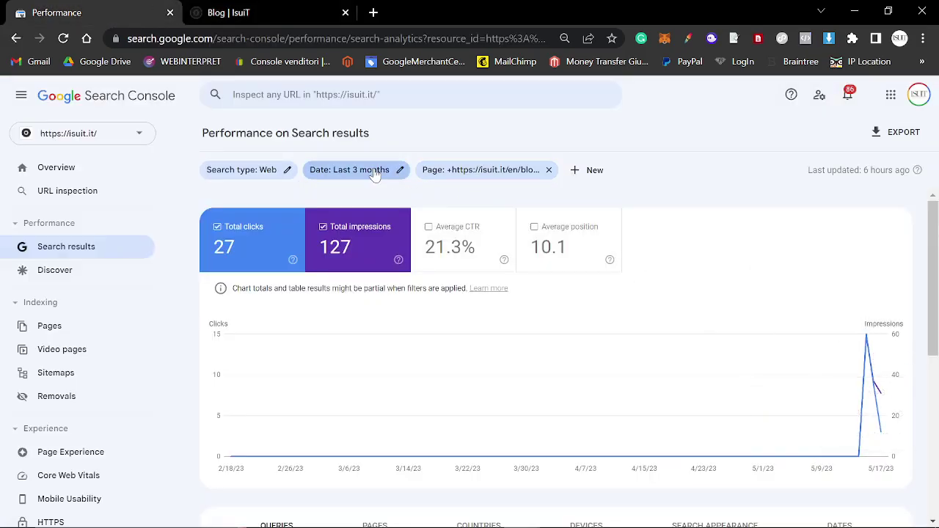
{"action": "left_click", "coordinate": [591, 475]}
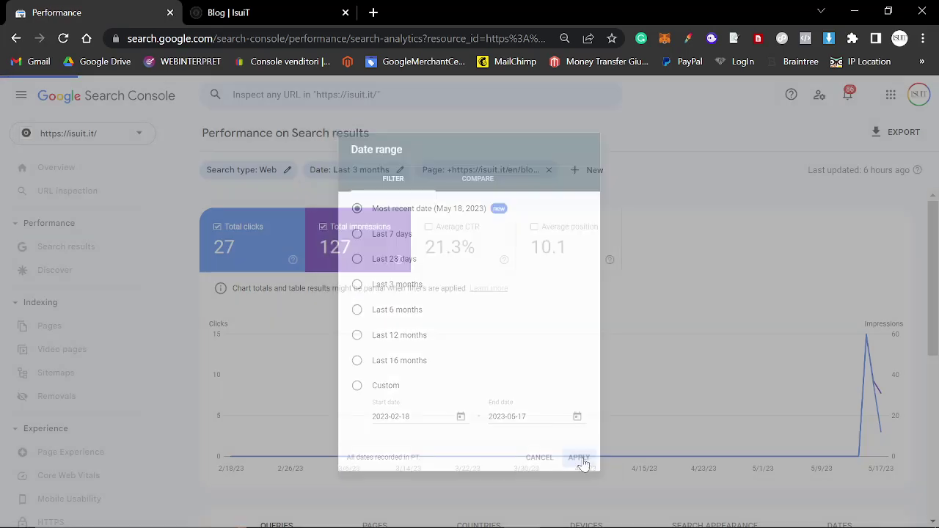
Step: Copy the link address of the "Understanding Cocktail Attire for Men" article from the blog, and return to Search Console
{"action": "left_click", "coordinate": [229, 12]}
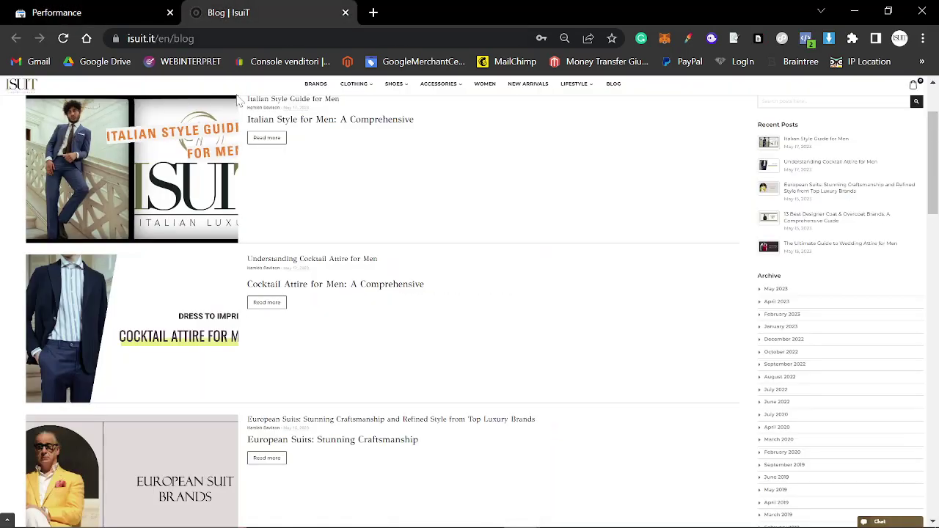
{"action": "right_click", "coordinate": [166, 340]}
{"action": "left_click", "coordinate": [226, 444]}
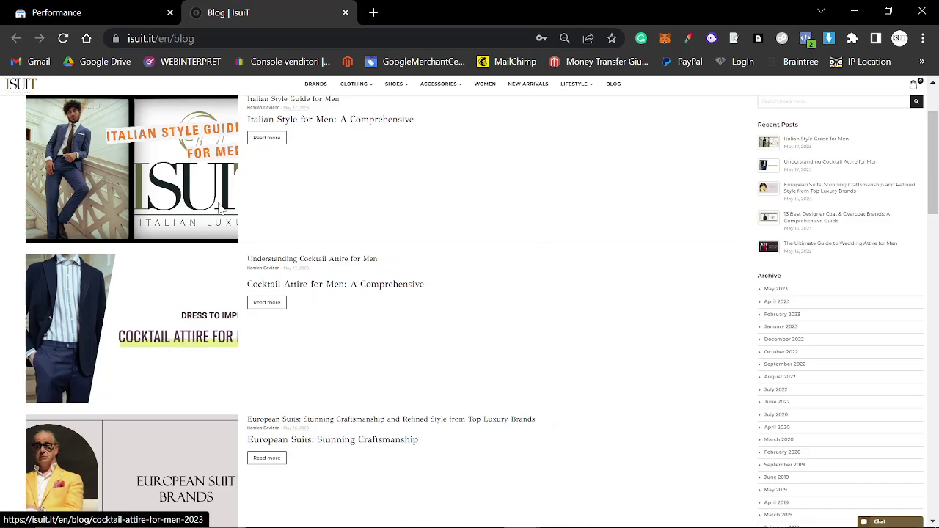
{"action": "left_click", "coordinate": [56, 13]}
{"action": "left_click", "coordinate": [356, 169]}
{"action": "key", "text": "Escape"}
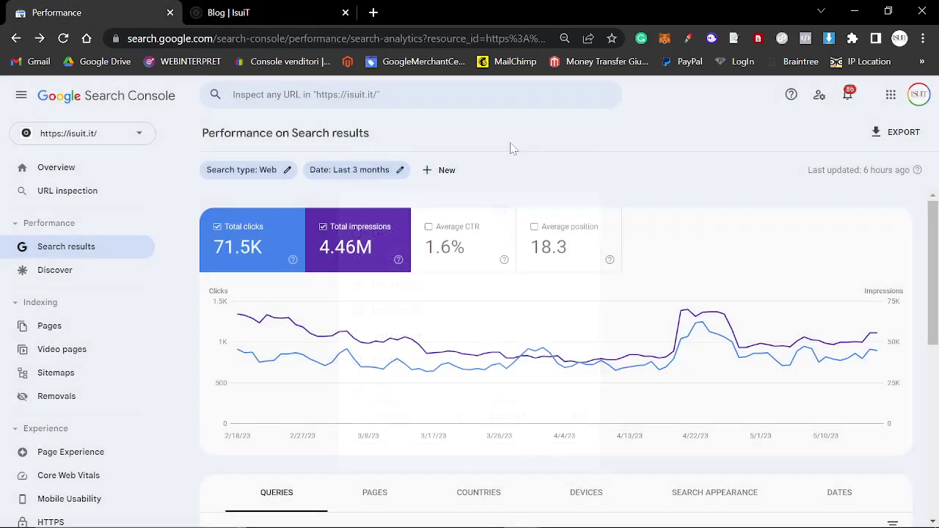
{"action": "left_click", "coordinate": [444, 176]}
{"action": "left_click", "coordinate": [484, 213]}
{"action": "key", "text": "ctrl+v"}
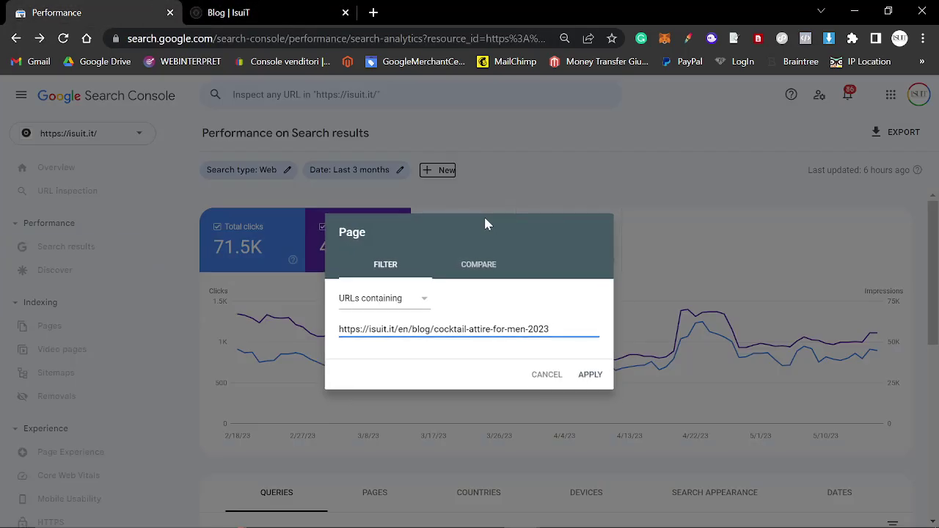
{"action": "key", "text": "Return"}
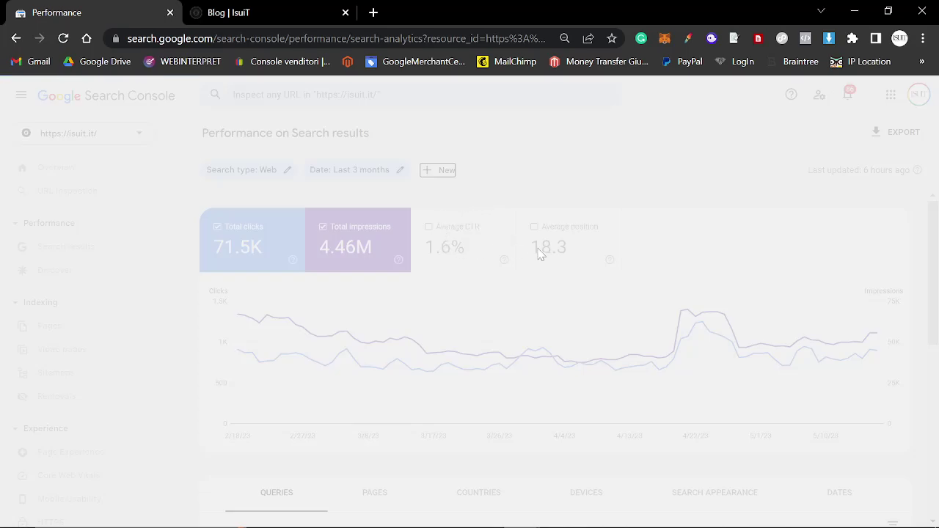
Step: Set the cocktail attire article report's date range to the most recent date, and examine its top queries
{"action": "scroll", "coordinate": [731, 357], "scroll_direction": "down", "scroll_amount": 2}
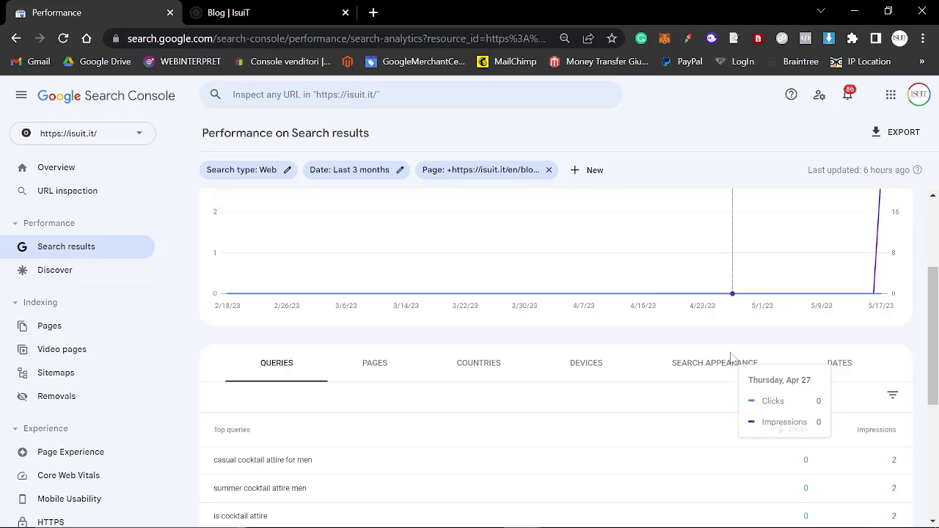
{"action": "scroll", "coordinate": [731, 357], "scroll_direction": "down", "scroll_amount": 1}
{"action": "scroll", "coordinate": [919, 285], "scroll_direction": "up", "scroll_amount": 3}
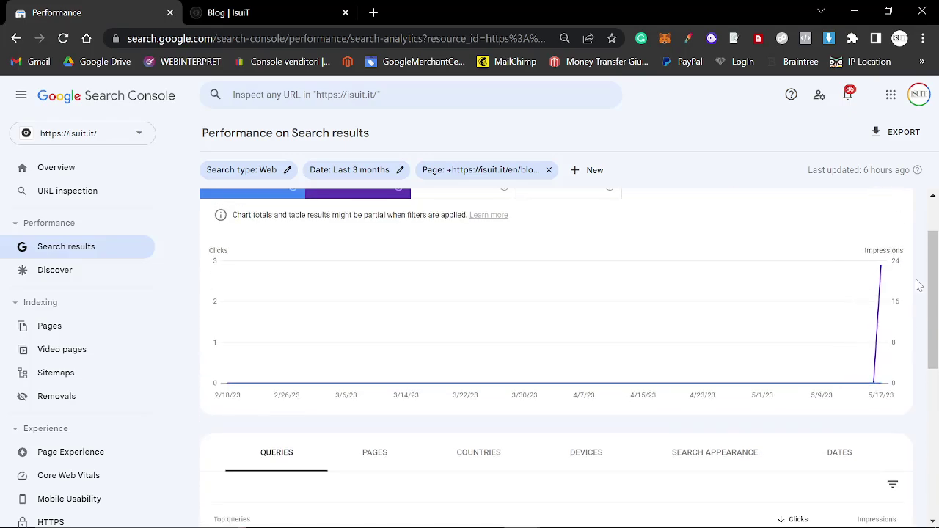
{"action": "scroll", "coordinate": [551, 266], "scroll_direction": "up", "scroll_amount": 1}
{"action": "left_click", "coordinate": [349, 171]}
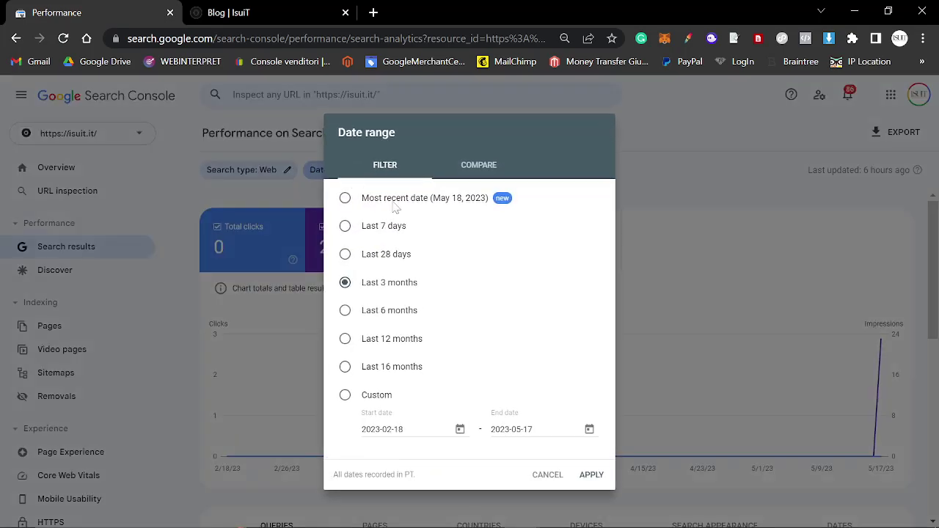
{"action": "left_click", "coordinate": [591, 475]}
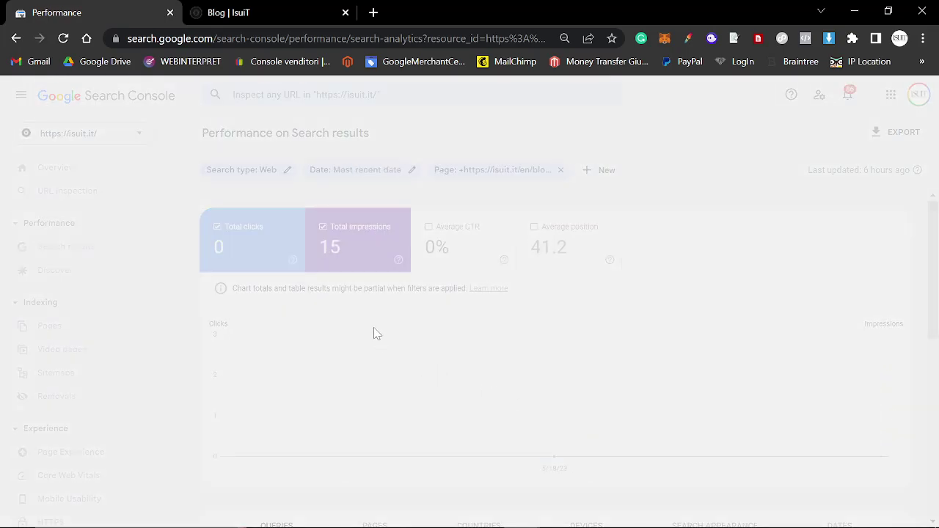
{"action": "scroll", "coordinate": [585, 370], "scroll_direction": "down", "scroll_amount": 3}
{"action": "scroll", "coordinate": [578, 367], "scroll_direction": "down", "scroll_amount": 1}
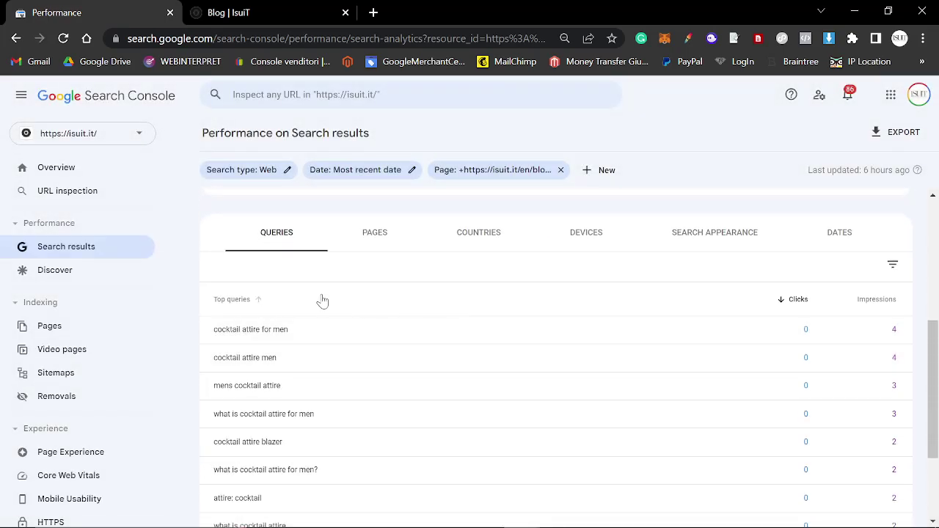
Step: Search Google for "cocktail attire for men" in a new browser tab
{"action": "left_click", "coordinate": [372, 12]}
{"action": "type", "text": "cocktail attire for men"}
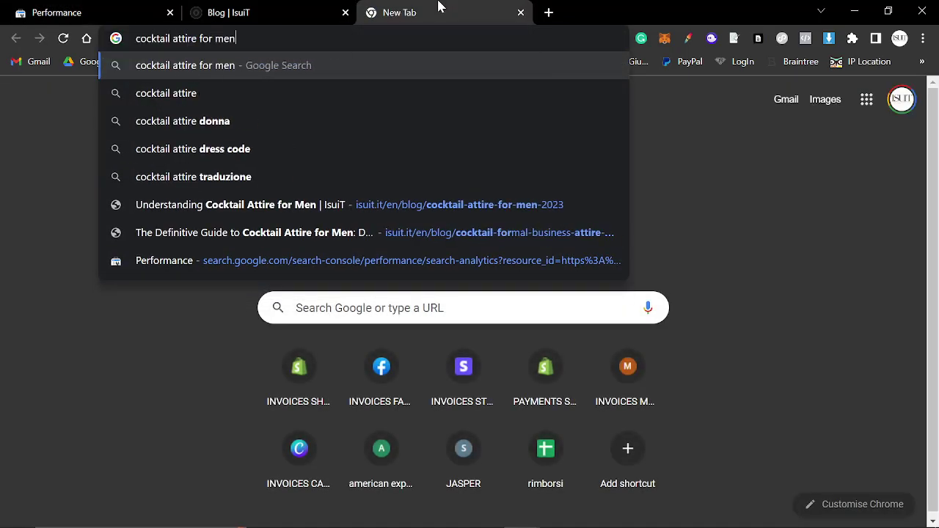
{"action": "key", "text": "Return"}
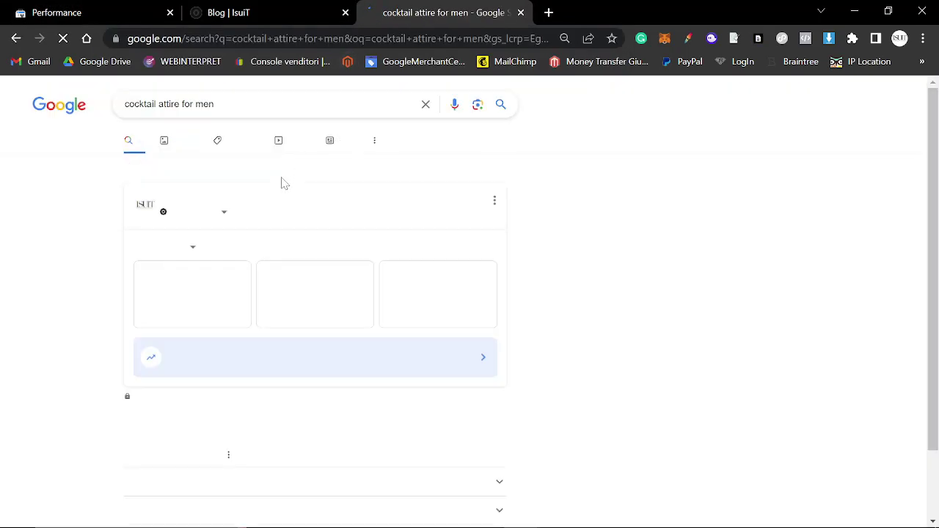
Step: Look through the first two pages of Google results for "cocktail attire for men" for the IsuiT article
{"action": "scroll", "coordinate": [283, 180], "scroll_direction": "down", "scroll_amount": 4}
{"action": "scroll", "coordinate": [101, 203], "scroll_direction": "down", "scroll_amount": 8}
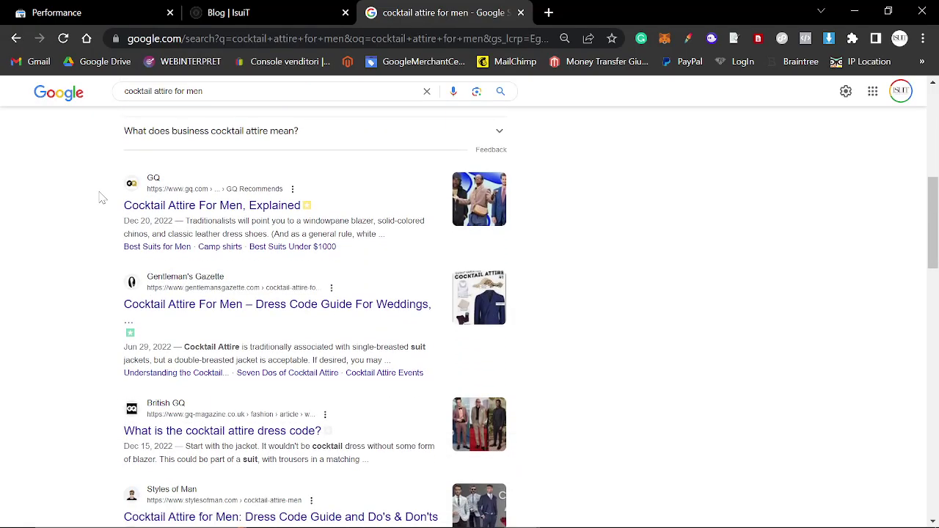
{"action": "scroll", "coordinate": [101, 203], "scroll_direction": "down", "scroll_amount": 7}
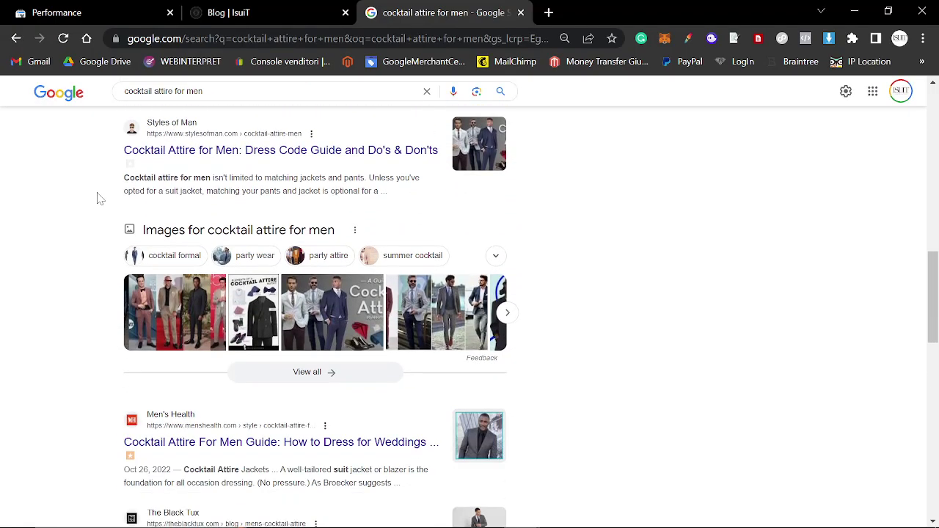
{"action": "scroll", "coordinate": [101, 199], "scroll_direction": "down", "scroll_amount": 5}
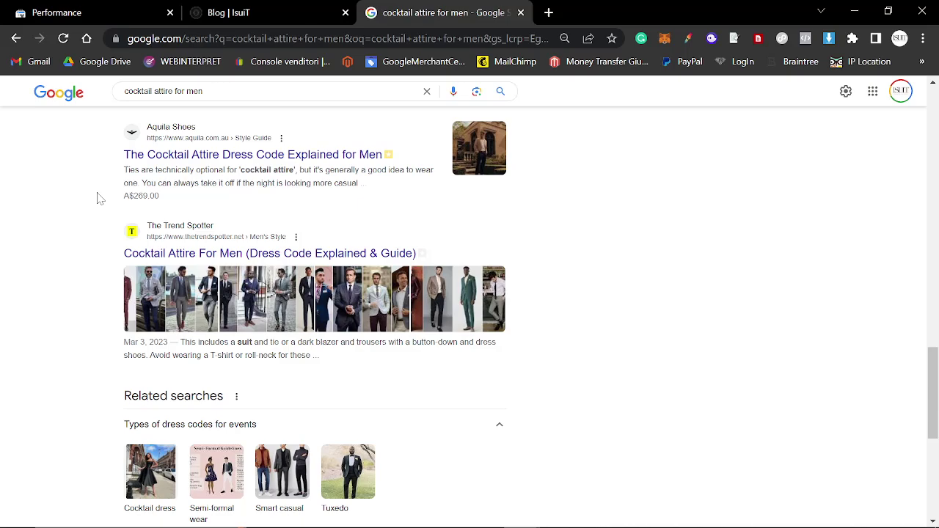
{"action": "scroll", "coordinate": [211, 334], "scroll_direction": "down", "scroll_amount": 2}
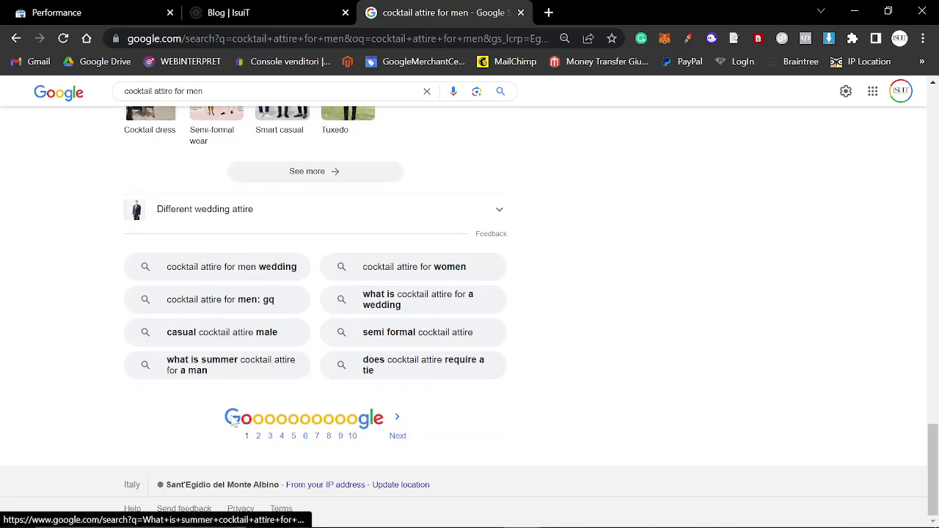
{"action": "left_click", "coordinate": [254, 438]}
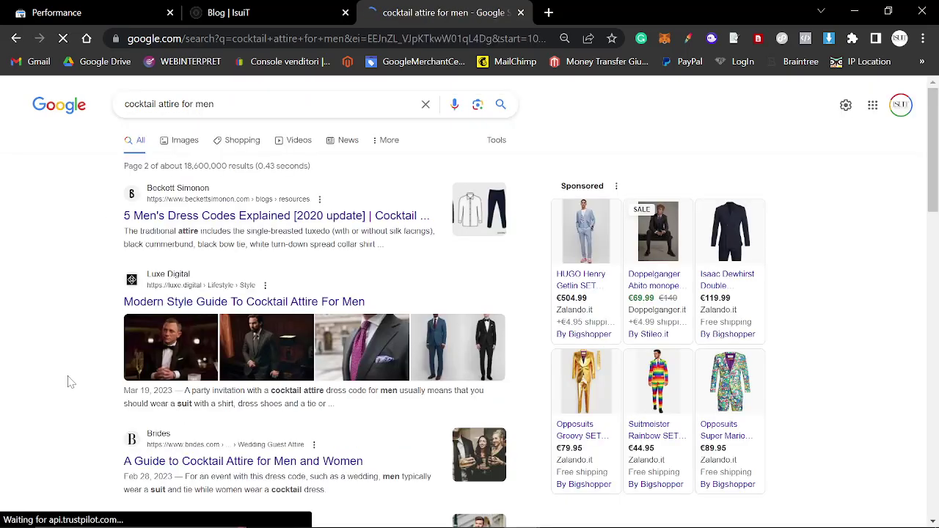
{"action": "scroll", "coordinate": [66, 380], "scroll_direction": "down", "scroll_amount": 4}
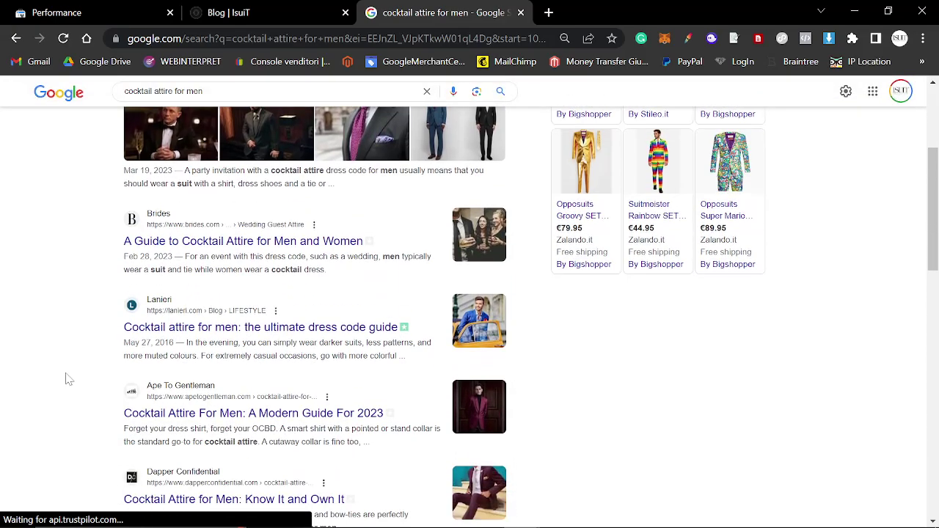
{"action": "scroll", "coordinate": [66, 380], "scroll_direction": "down", "scroll_amount": 4}
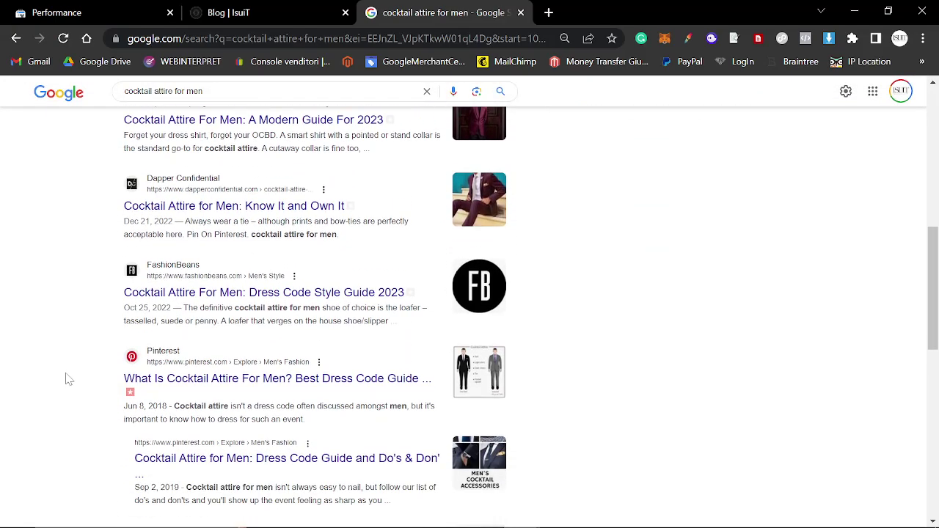
{"action": "scroll", "coordinate": [66, 380], "scroll_direction": "down", "scroll_amount": 6}
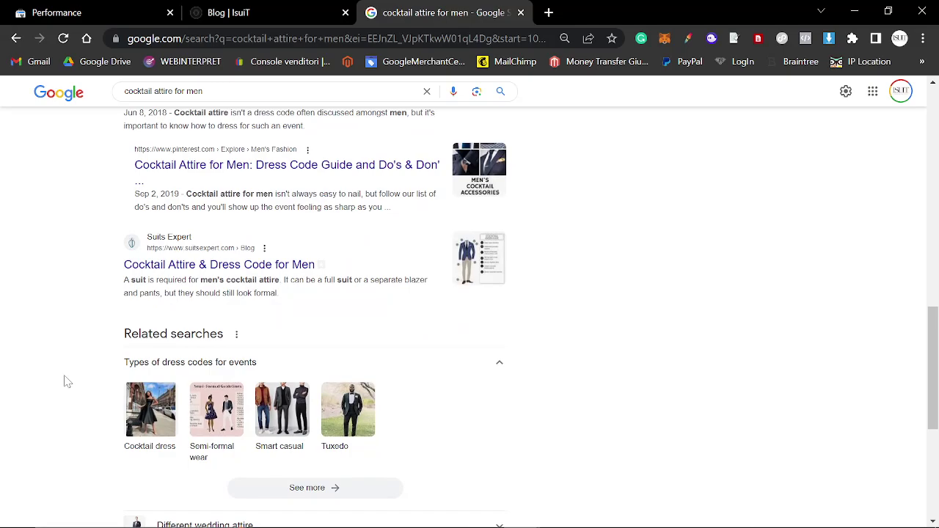
Step: Search Google for "cocktail attire for men isuit" and examine the IsuiT blog results
{"action": "left_click", "coordinate": [204, 91]}
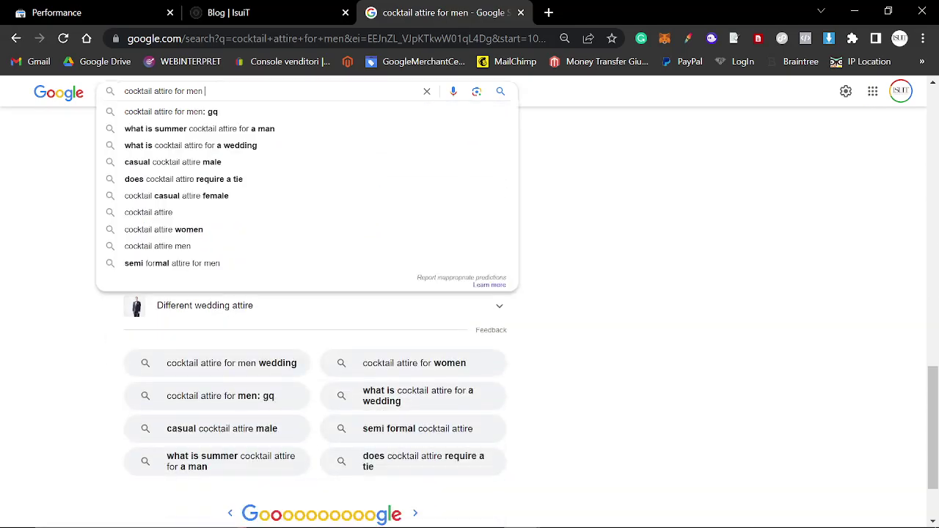
{"action": "type", "text": "isuit"}
{"action": "key", "text": "Return"}
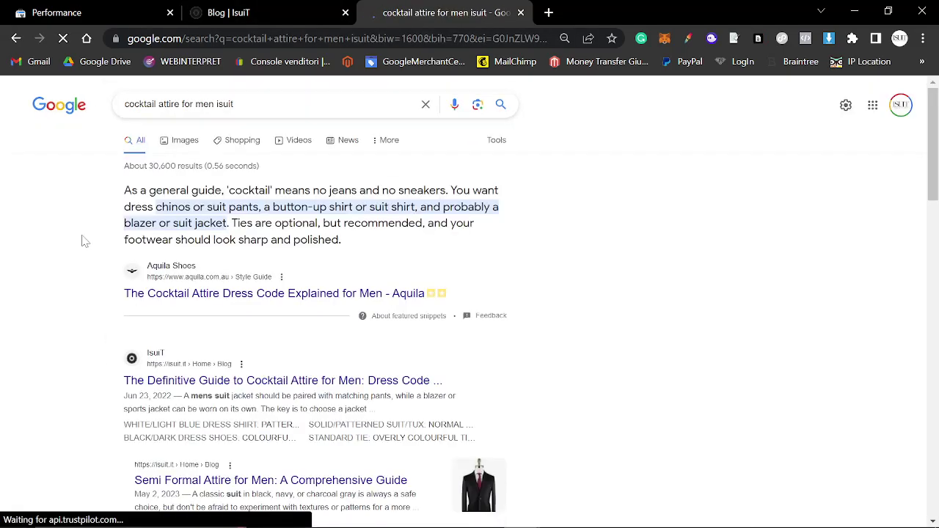
{"action": "scroll", "coordinate": [74, 246], "scroll_direction": "down", "scroll_amount": 1}
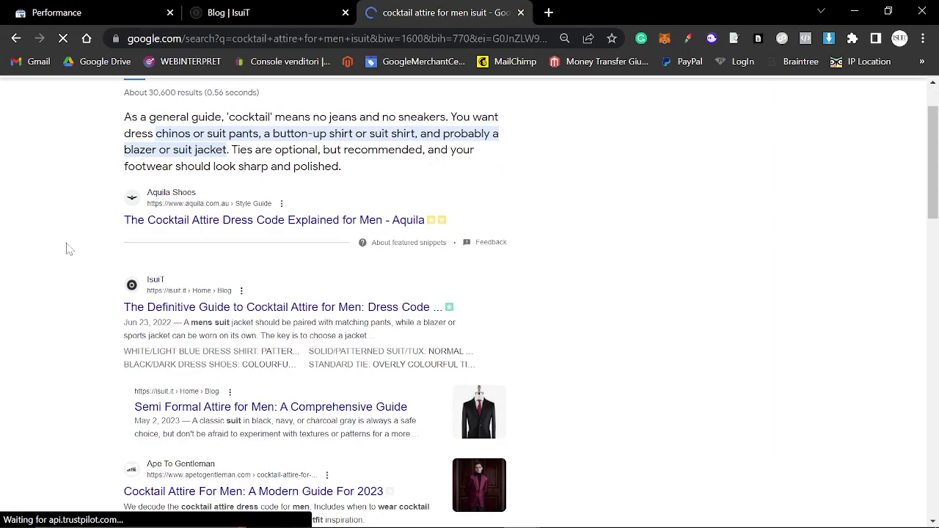
{"action": "scroll", "coordinate": [66, 250], "scroll_direction": "down", "scroll_amount": 1}
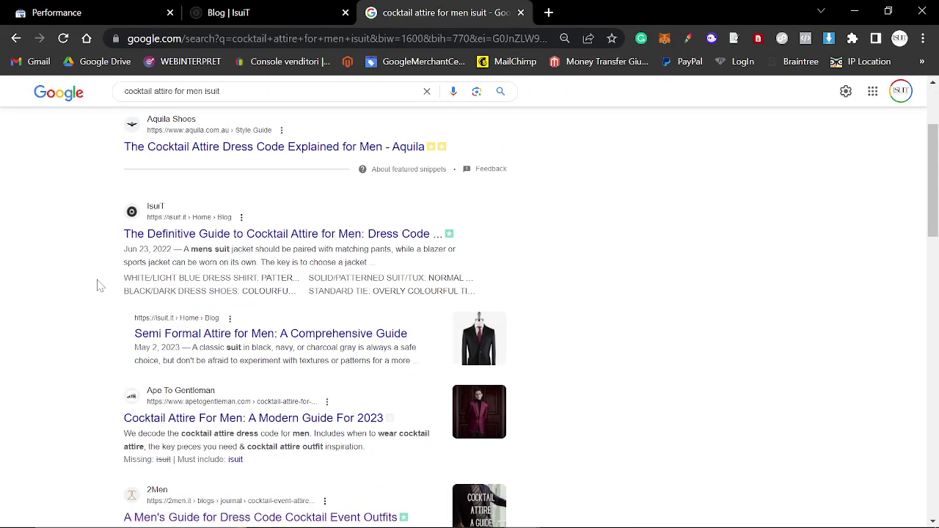
{"action": "scroll", "coordinate": [88, 264], "scroll_direction": "down", "scroll_amount": 1}
{"action": "left_click_drag", "start_coordinate": [92, 160], "coordinate": [580, 277]}
{"action": "left_click", "coordinate": [211, 174]}
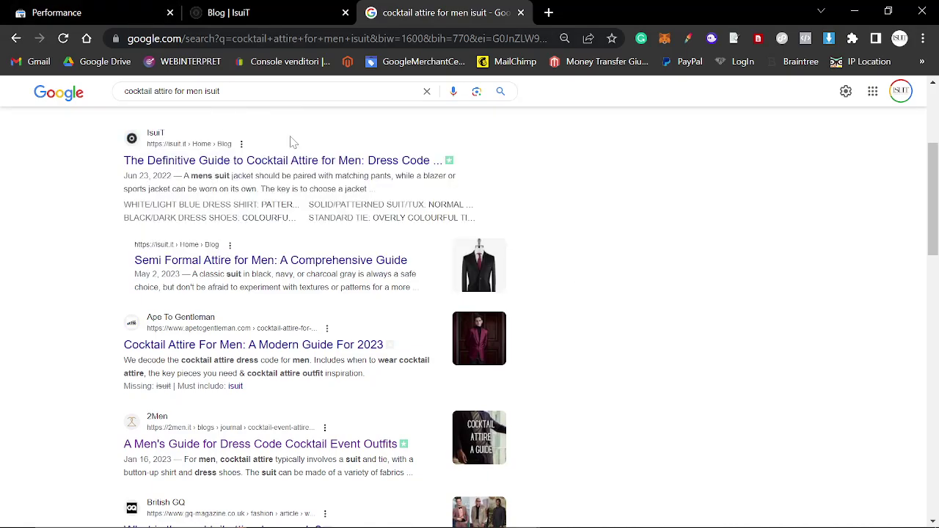
Step: Return to Search Console and check the cocktail attire report's page filter URL and top queries
{"action": "left_click", "coordinate": [117, 10]}
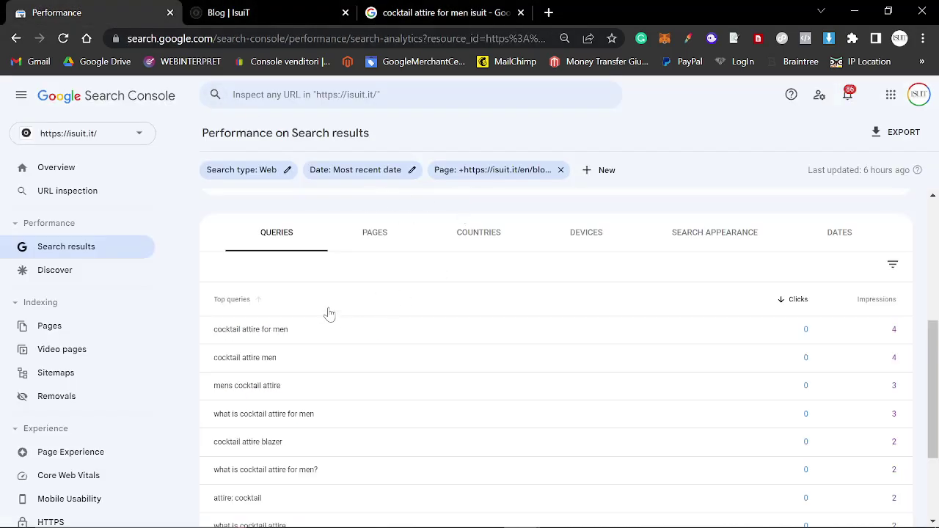
{"action": "scroll", "coordinate": [329, 315], "scroll_direction": "up", "scroll_amount": 5}
{"action": "left_click", "coordinate": [440, 171]}
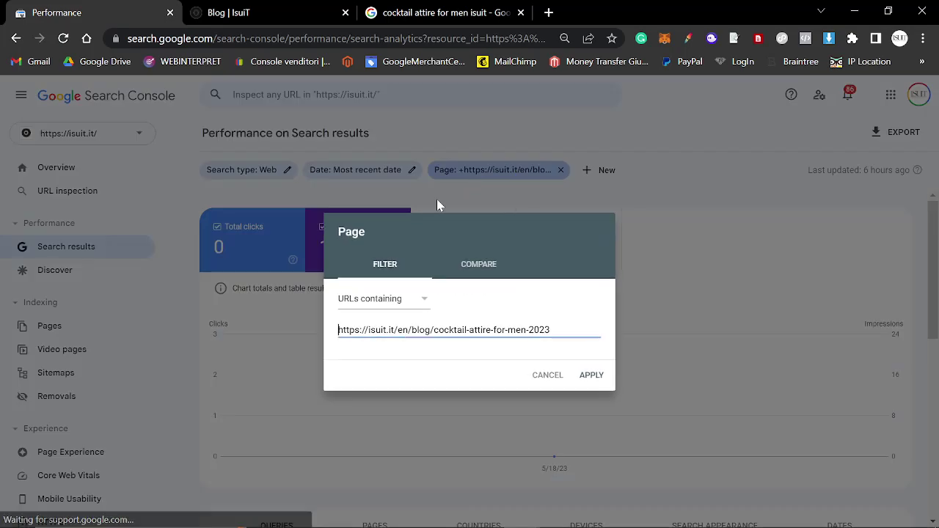
{"action": "left_click", "coordinate": [437, 199]}
{"action": "scroll", "coordinate": [419, 389], "scroll_direction": "down", "scroll_amount": 3}
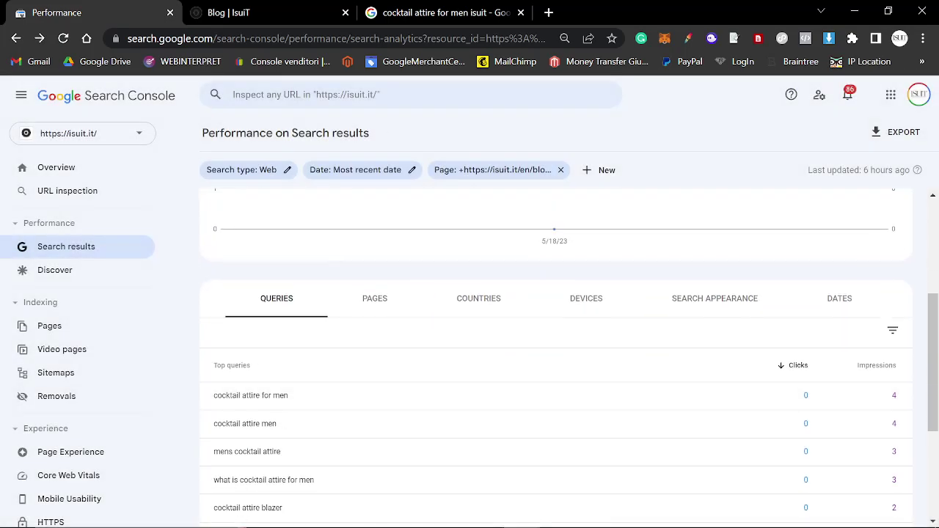
Step: Go back to the Google results and re-examine the snippet of IsuiT's "The Definitive Guide to Cocktail Attire for Men" listing
{"action": "key", "text": "ctrl+3"}
{"action": "left_click_drag", "start_coordinate": [114, 163], "coordinate": [497, 214]}
{"action": "left_click", "coordinate": [513, 213]}
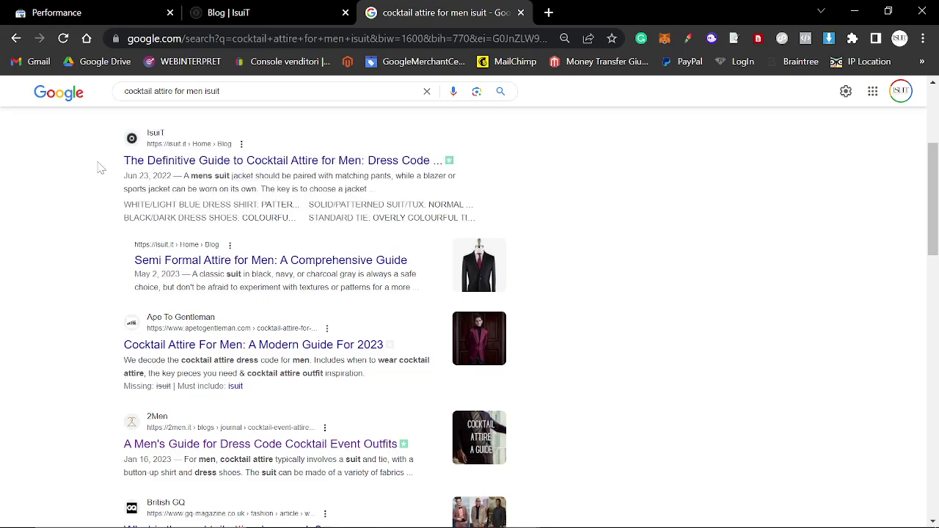
{"action": "left_click_drag", "start_coordinate": [114, 169], "coordinate": [514, 214]}
{"action": "left_click", "coordinate": [514, 214]}
{"action": "scroll", "coordinate": [513, 217], "scroll_direction": "up", "scroll_amount": 2}
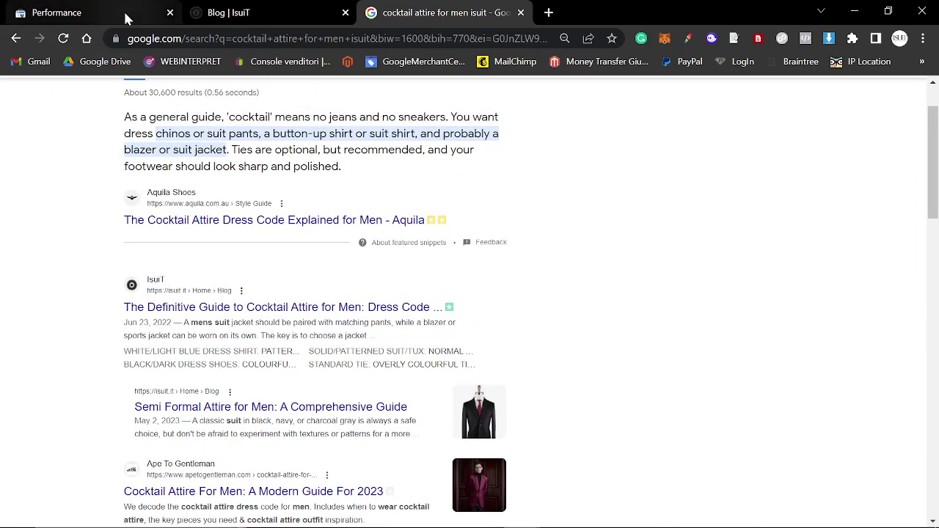
Step: Copy the link address of the "Italian Style Guide for Men" article from the blog, and return to Search Console
{"action": "left_click", "coordinate": [228, 12]}
{"action": "scroll", "coordinate": [182, 220], "scroll_direction": "up", "scroll_amount": 2}
{"action": "right_click", "coordinate": [181, 220]}
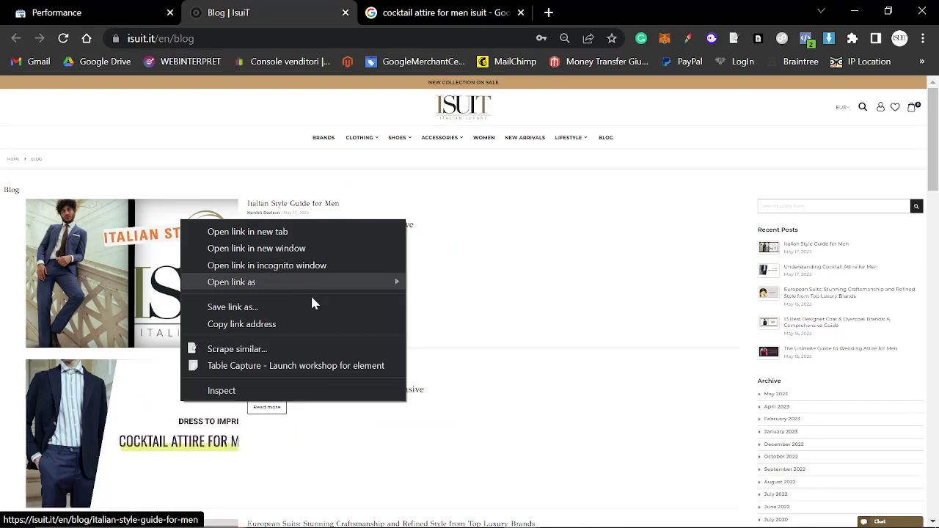
{"action": "left_click", "coordinate": [276, 325]}
{"action": "left_click", "coordinate": [139, 8]}
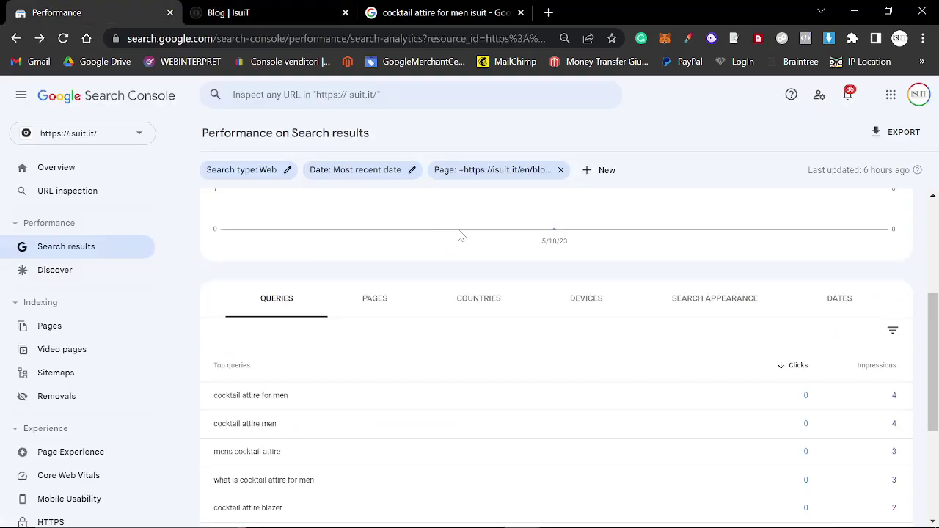
Step: Filter the search results report to pages containing the copied Italian style guide URL, for the most recent date and for the last 3 months
{"action": "left_click", "coordinate": [526, 170]}
{"action": "key", "text": "ctrl+v"}
{"action": "key", "text": "Return"}
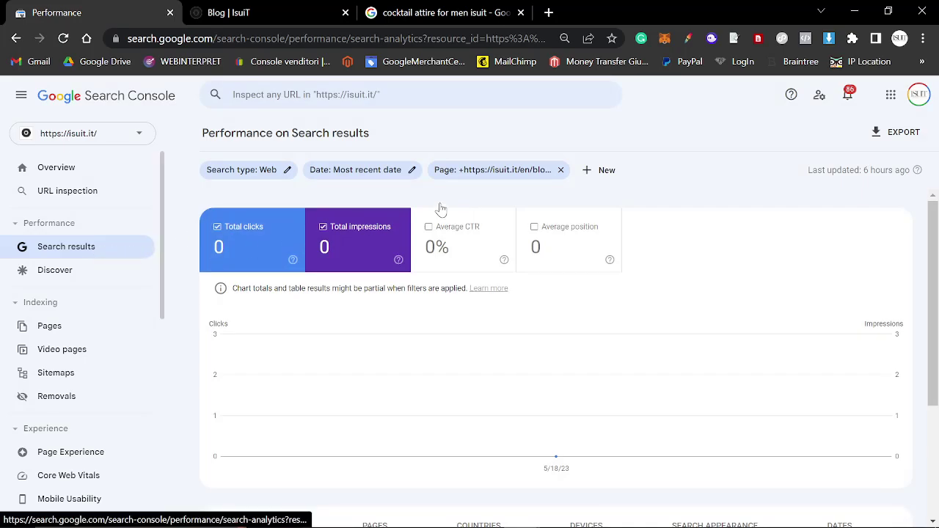
{"action": "left_click", "coordinate": [440, 170]}
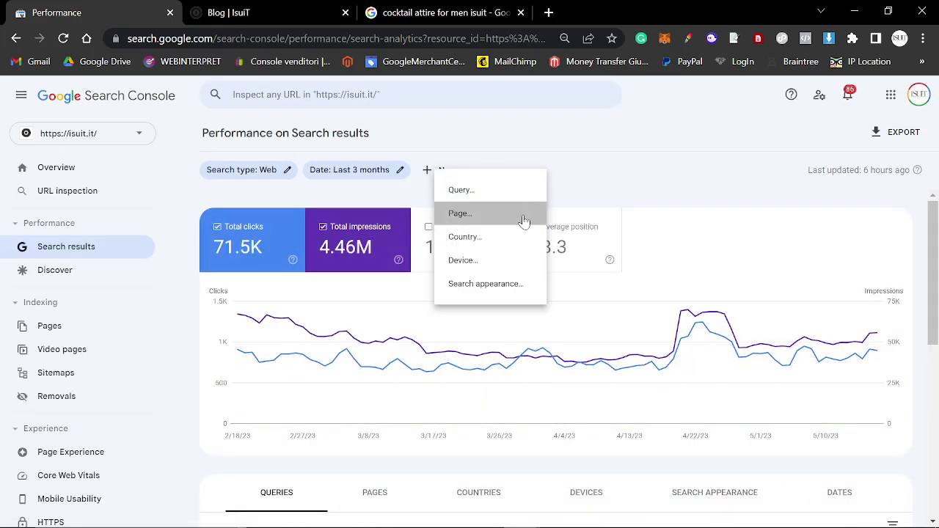
{"action": "left_click", "coordinate": [460, 213]}
{"action": "key", "text": "Return"}
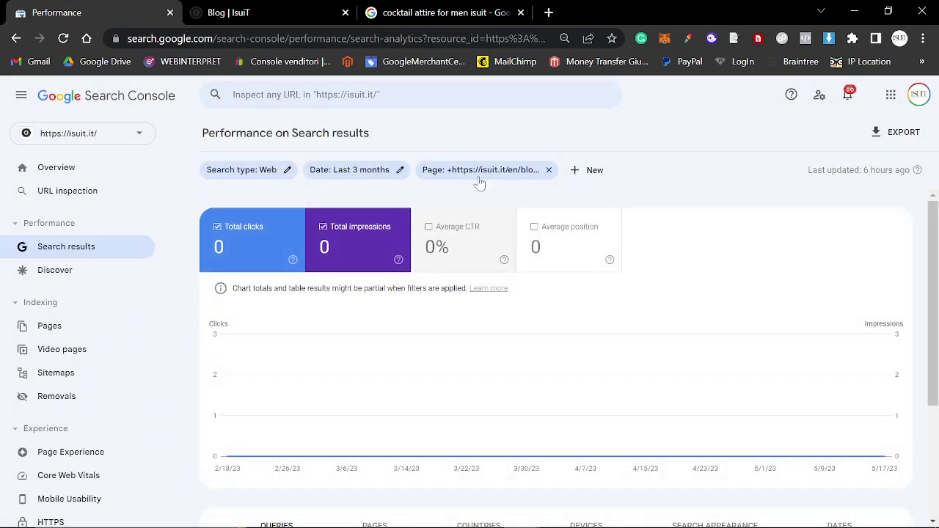
{"action": "left_click", "coordinate": [367, 95]}
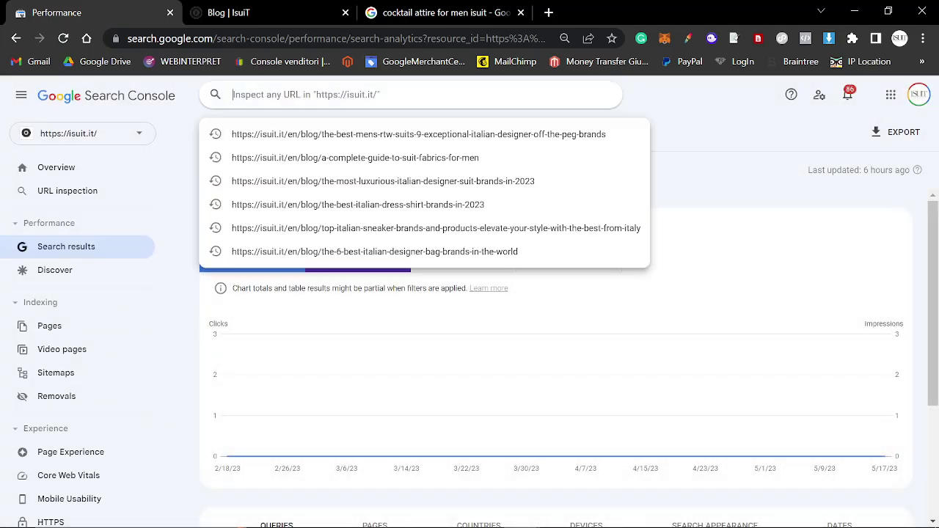
{"action": "key", "text": "ctrl+v"}
{"action": "key", "text": "Return"}
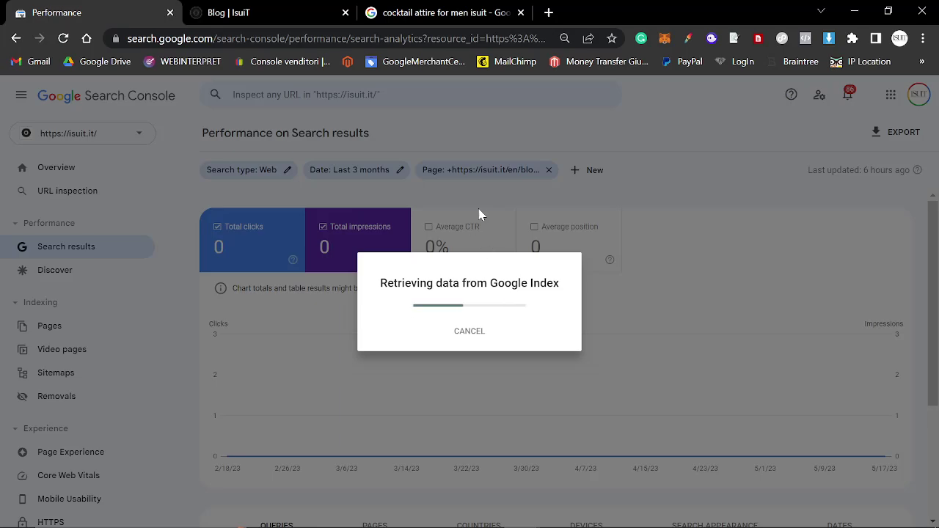
{"action": "scroll", "coordinate": [315, 240], "scroll_direction": "down", "scroll_amount": 2}
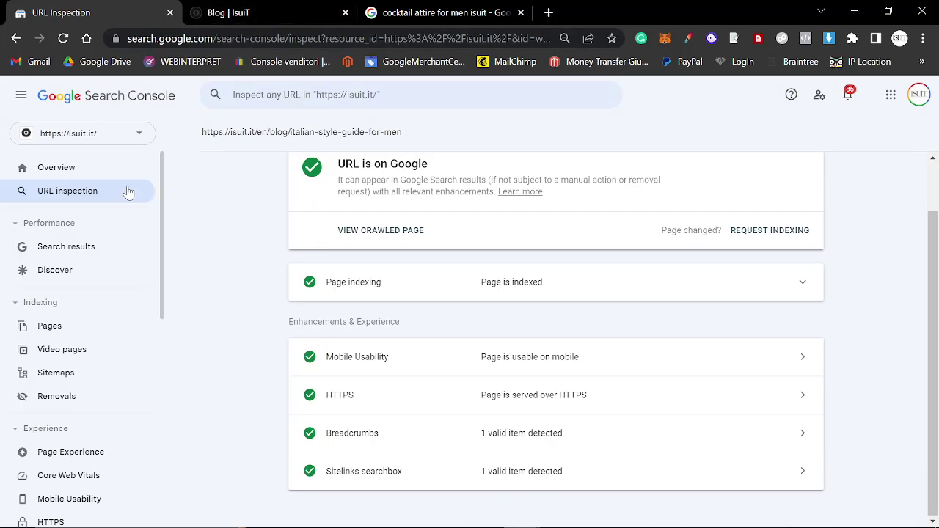
{"action": "left_click", "coordinate": [246, 11]}
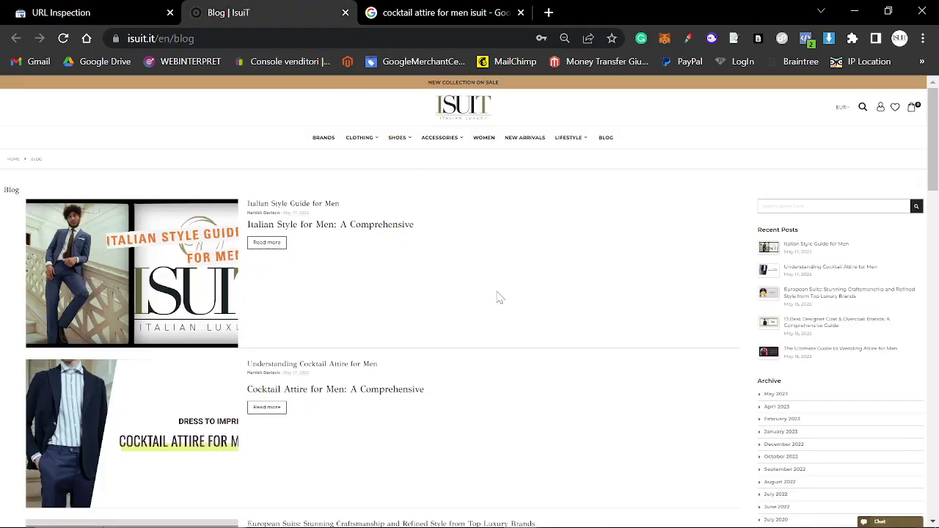
{"action": "scroll", "coordinate": [509, 295], "scroll_direction": "down", "scroll_amount": 3}
{"action": "scroll", "coordinate": [507, 302], "scroll_direction": "up", "scroll_amount": 3}
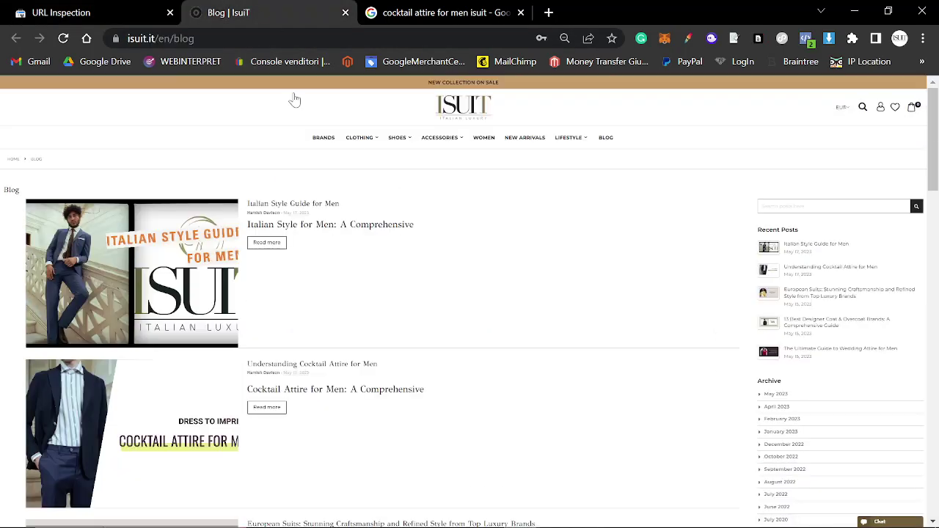
Step: Open the unfiltered search results report in Search Console and filter it to pages containing "blog"
{"action": "left_click", "coordinate": [130, 8]}
{"action": "left_click", "coordinate": [77, 247]}
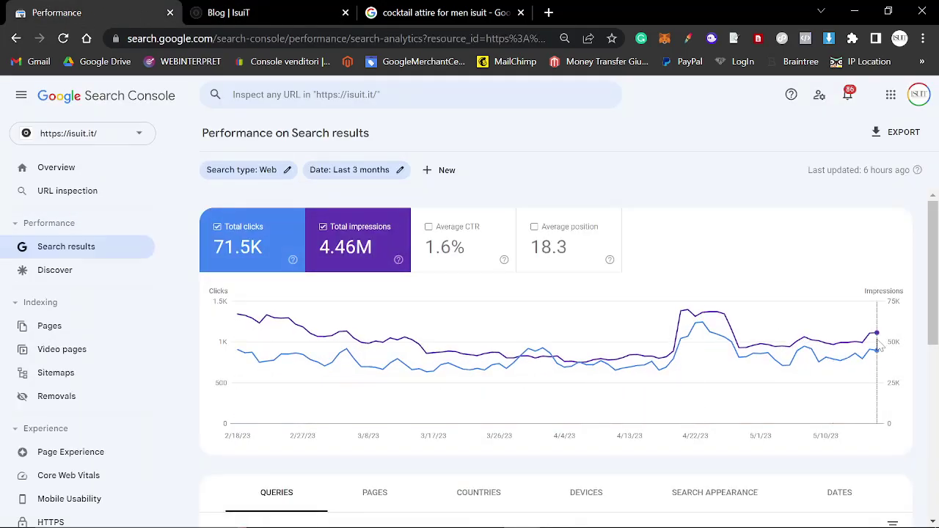
{"action": "mouse_move", "coordinate": [880, 347]}
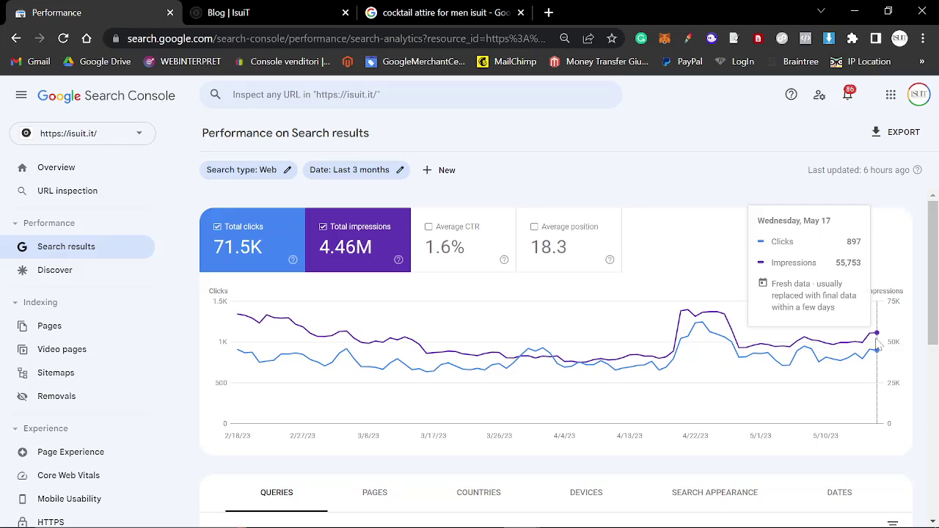
{"action": "left_click", "coordinate": [446, 171]}
{"action": "left_click", "coordinate": [493, 203]}
{"action": "type", "text": "blog"}
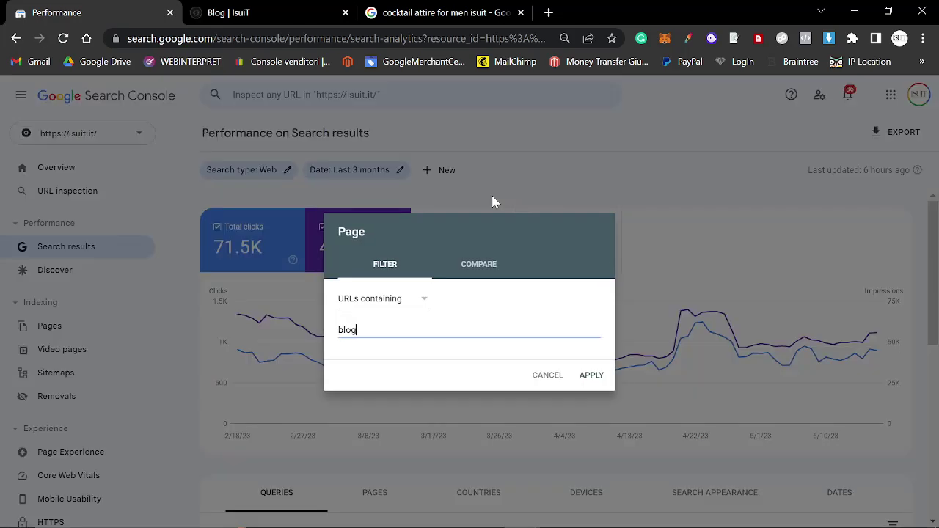
{"action": "key", "text": "Return"}
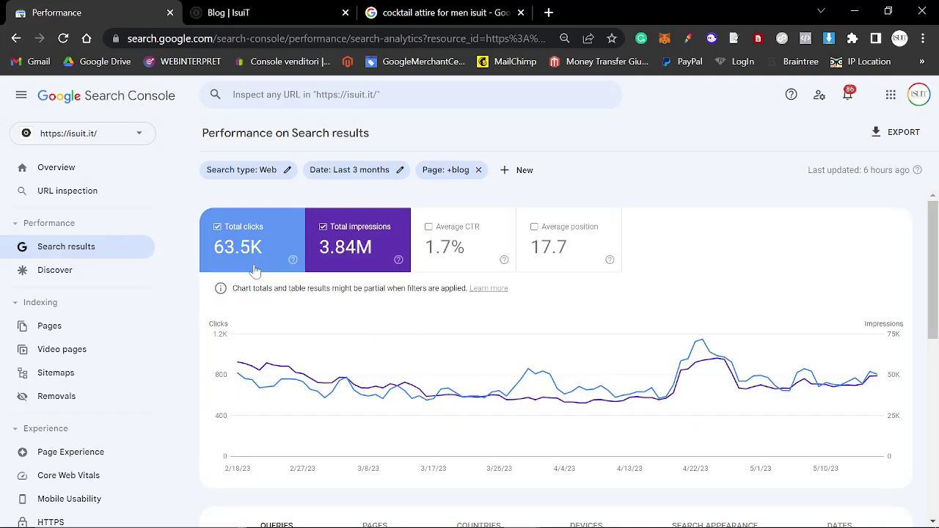
Step: Examine the blog pages' top queries and their clicks and impressions trend around late April
{"action": "scroll", "coordinate": [413, 317], "scroll_direction": "down", "scroll_amount": 5}
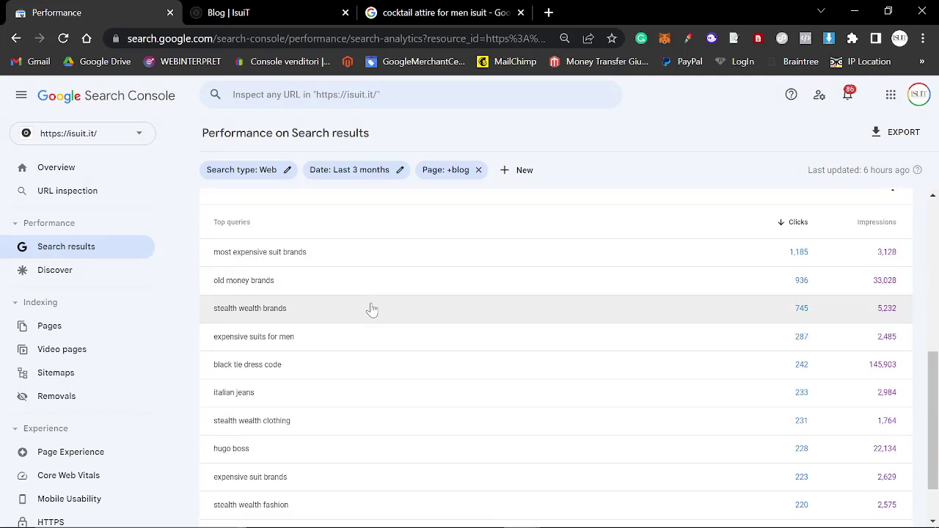
{"action": "scroll", "coordinate": [372, 309], "scroll_direction": "up", "scroll_amount": 5}
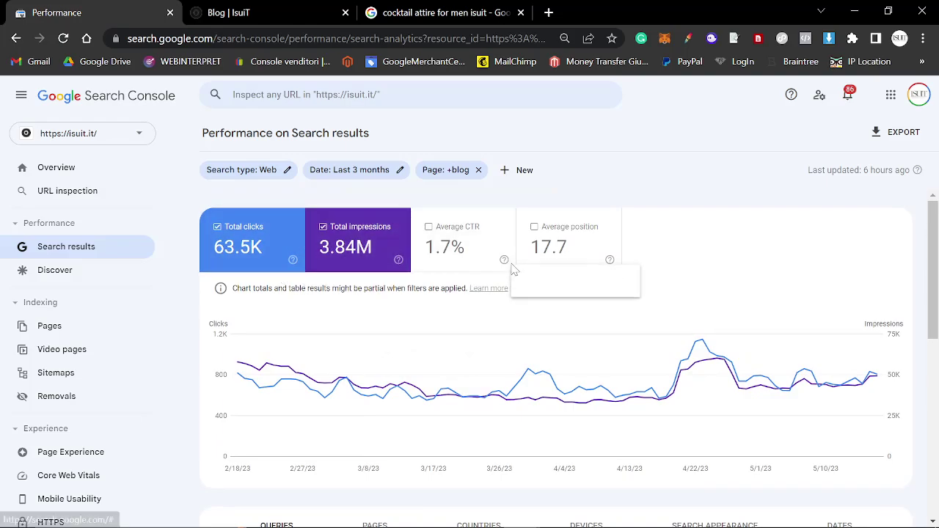
{"action": "mouse_move", "coordinate": [513, 269]}
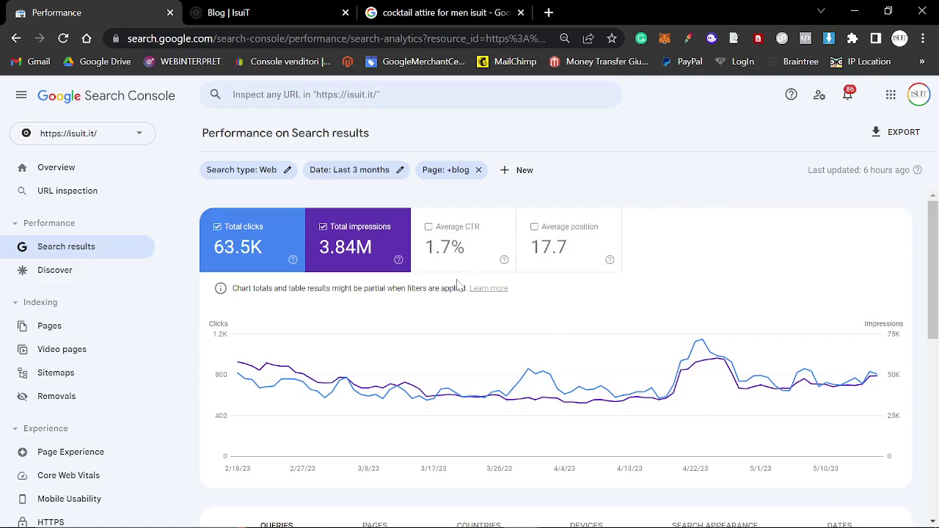
{"action": "scroll", "coordinate": [660, 301], "scroll_direction": "down", "scroll_amount": 2}
{"action": "mouse_move", "coordinate": [687, 314]}
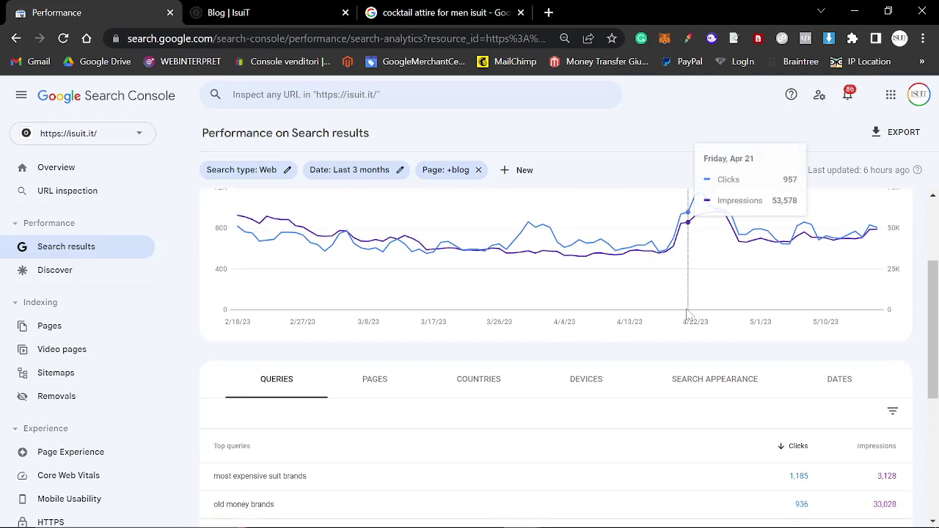
{"action": "scroll", "coordinate": [679, 317], "scroll_direction": "up", "scroll_amount": 2}
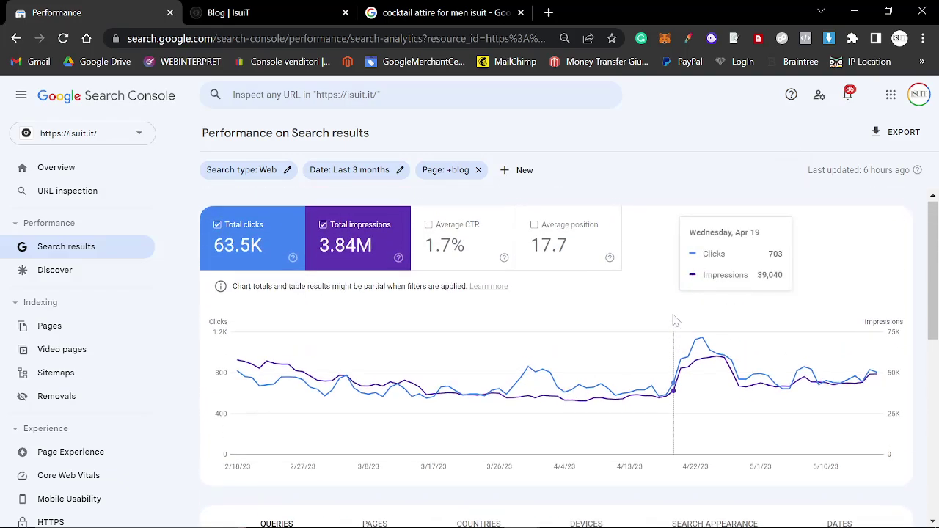